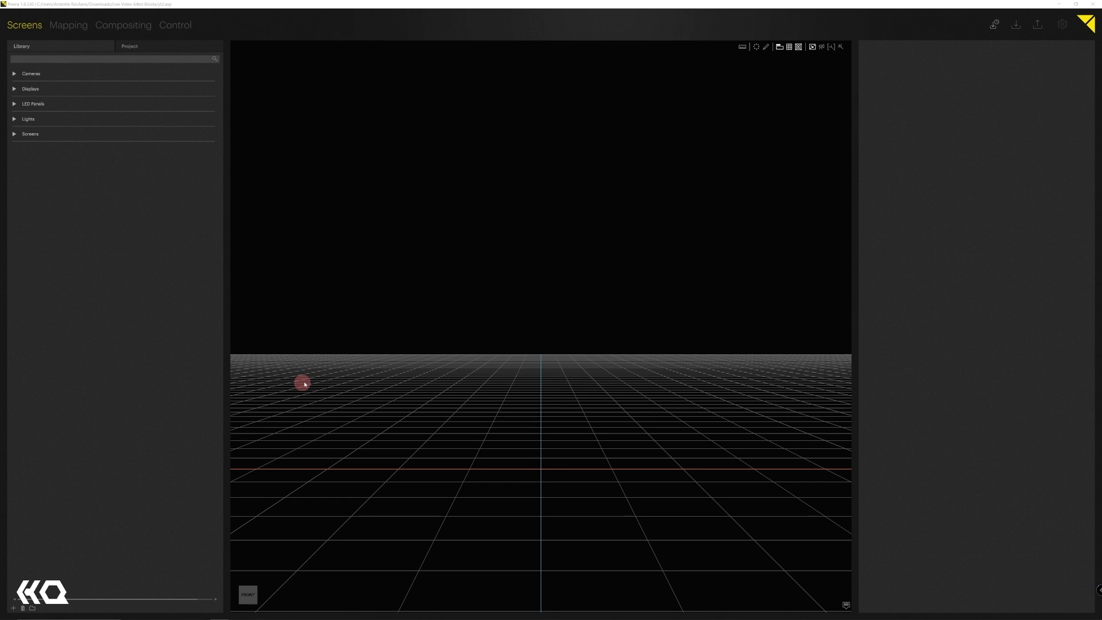
- Open the Control workspace and examine the module library's Drivers and Protocols categories
left_click(189, 30)
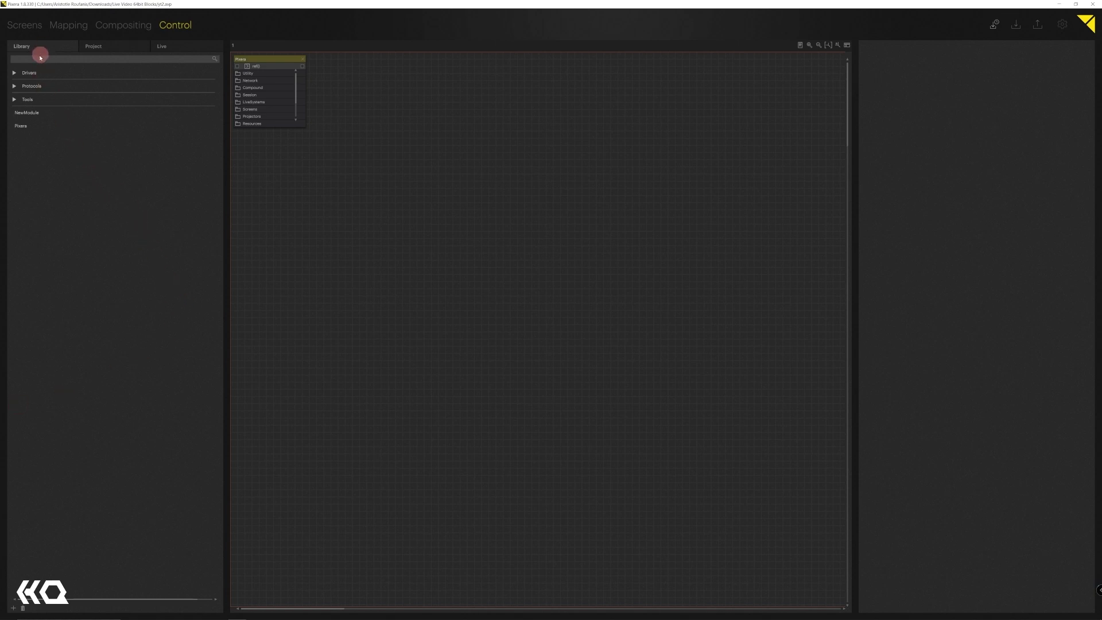
left_click(15, 73)
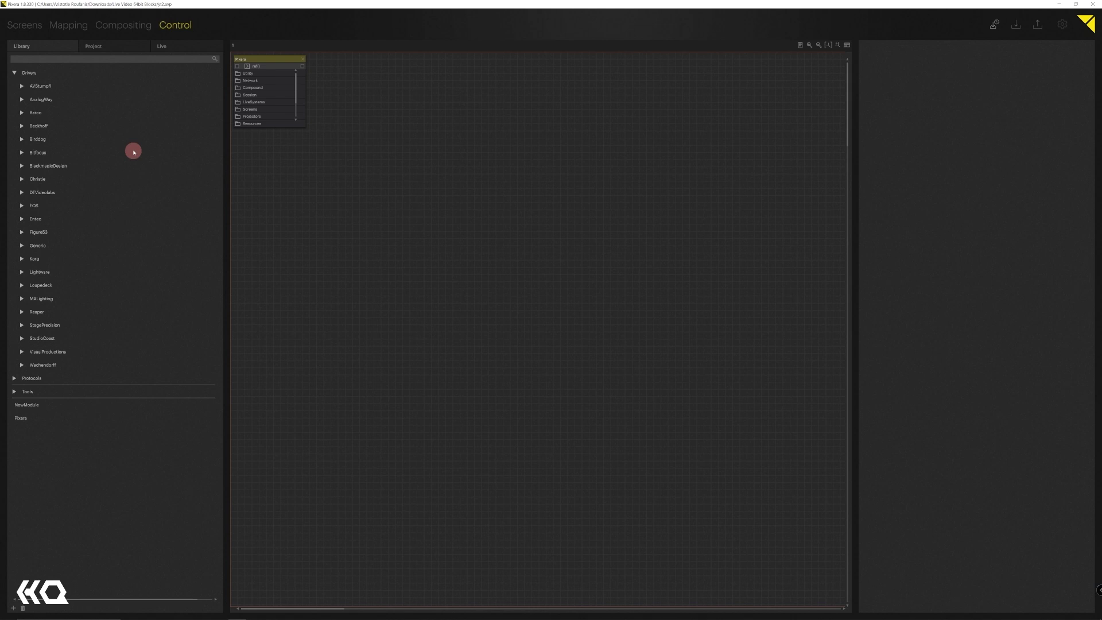
left_click(14, 73)
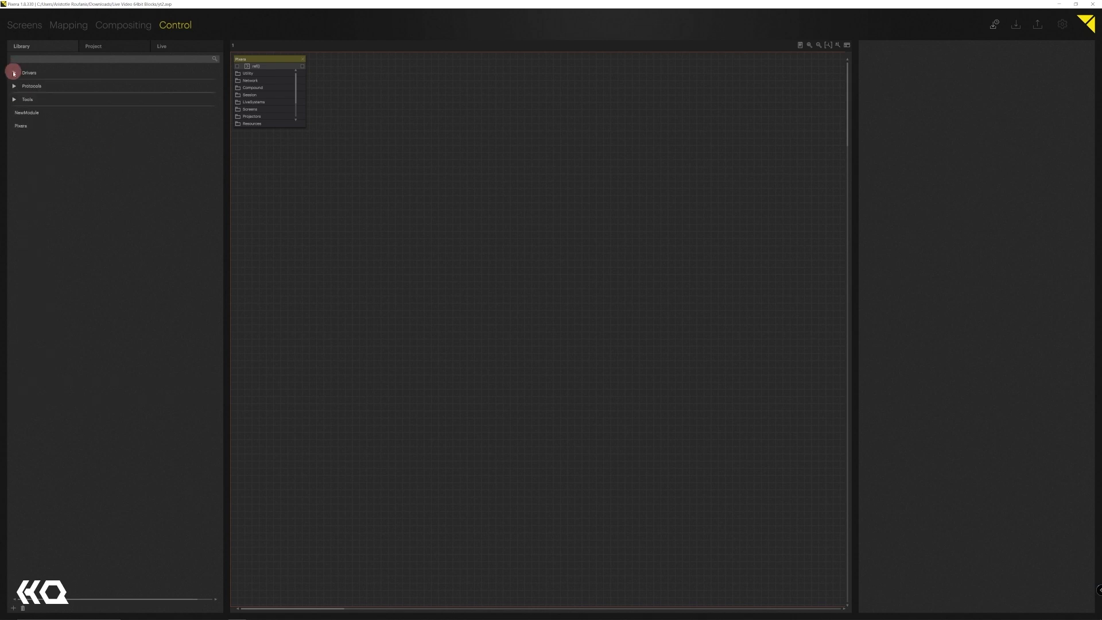
left_click(14, 85)
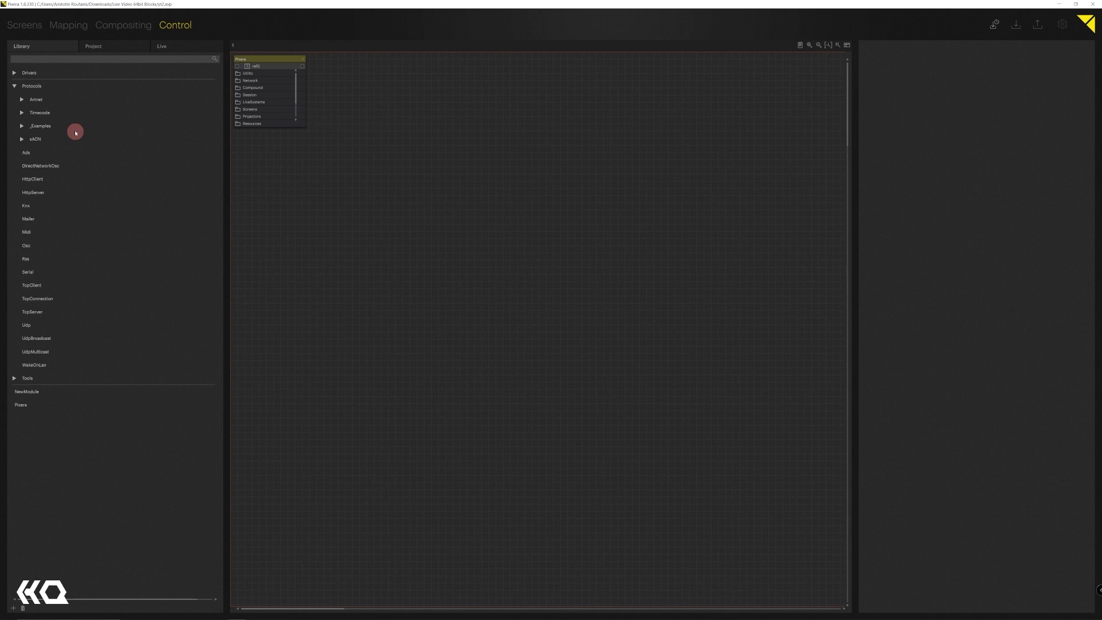
left_click(16, 87)
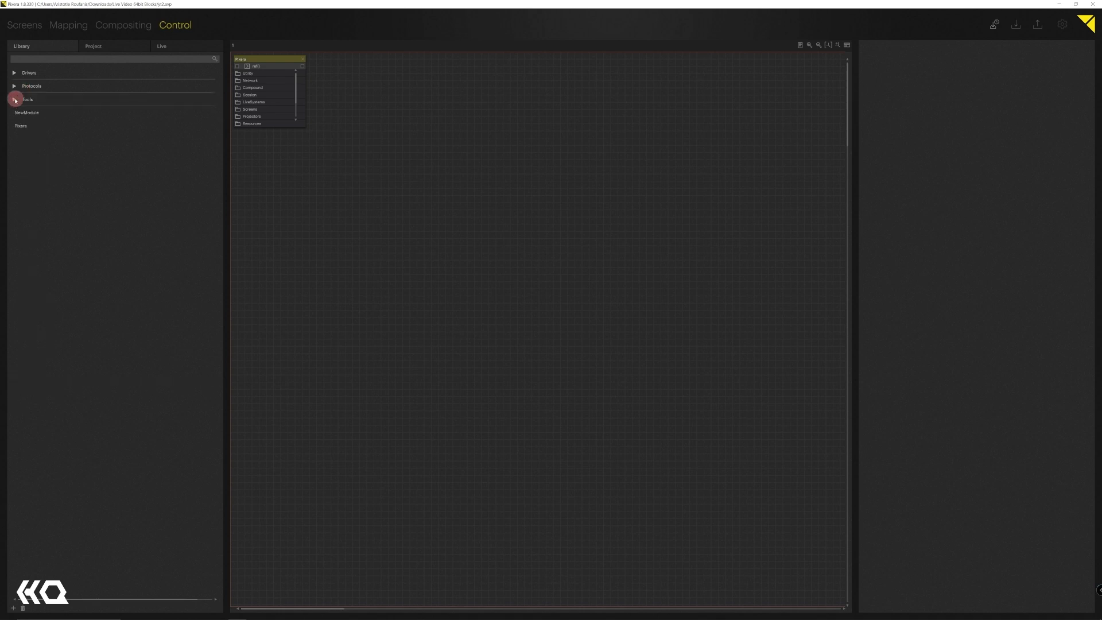
- Examine the library's Tools category, including the Logic, Generator, Math and PixeraHelpers modules
left_click(15, 98)
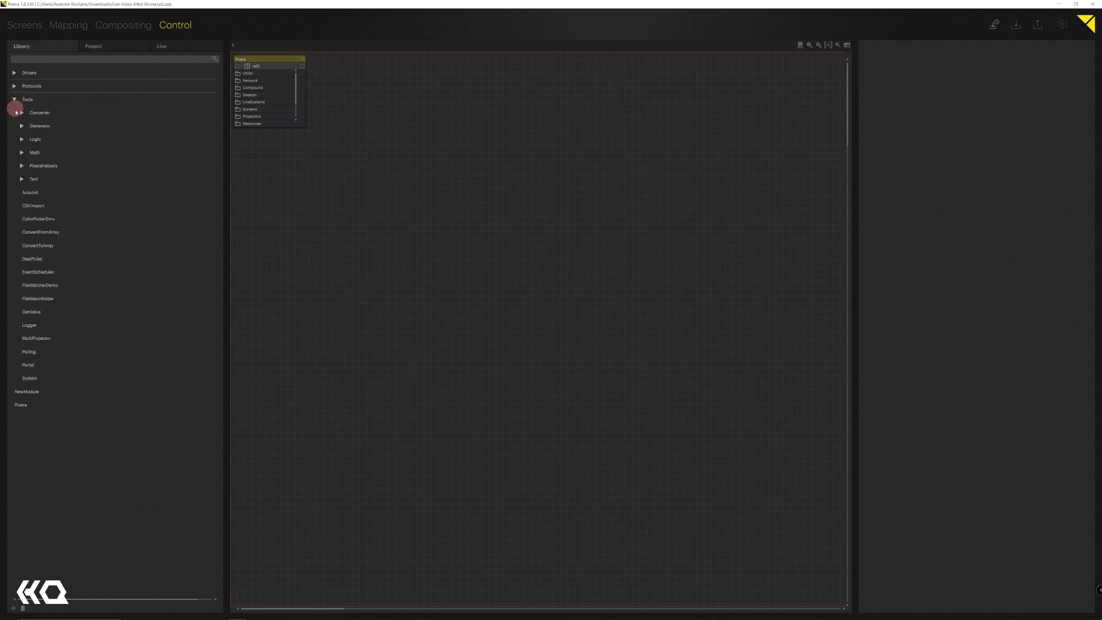
left_click(23, 140)
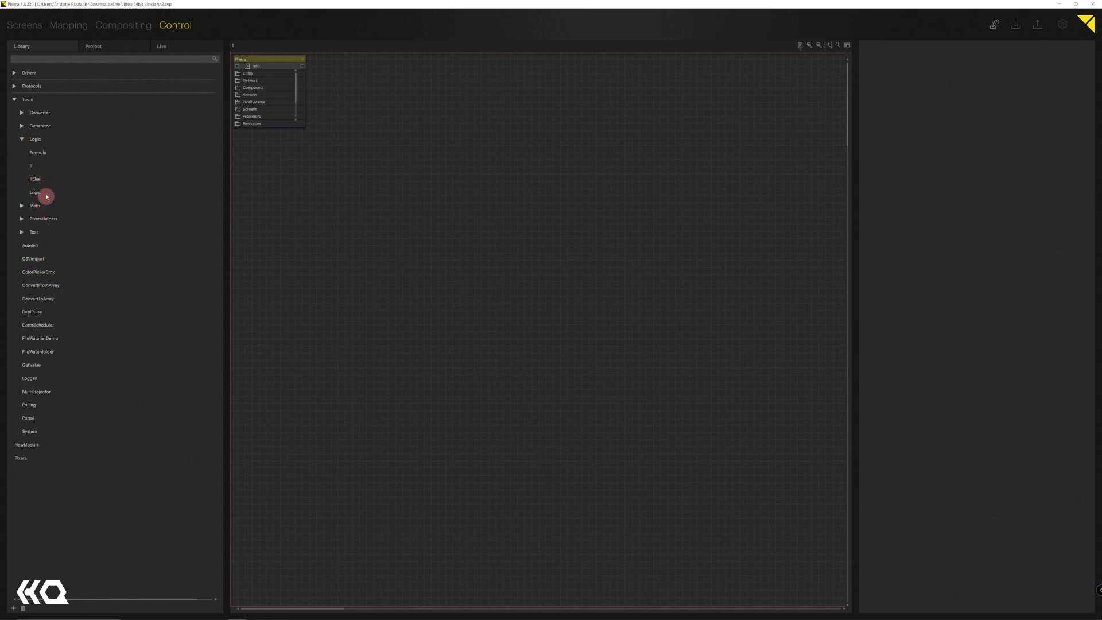
left_click(22, 139)
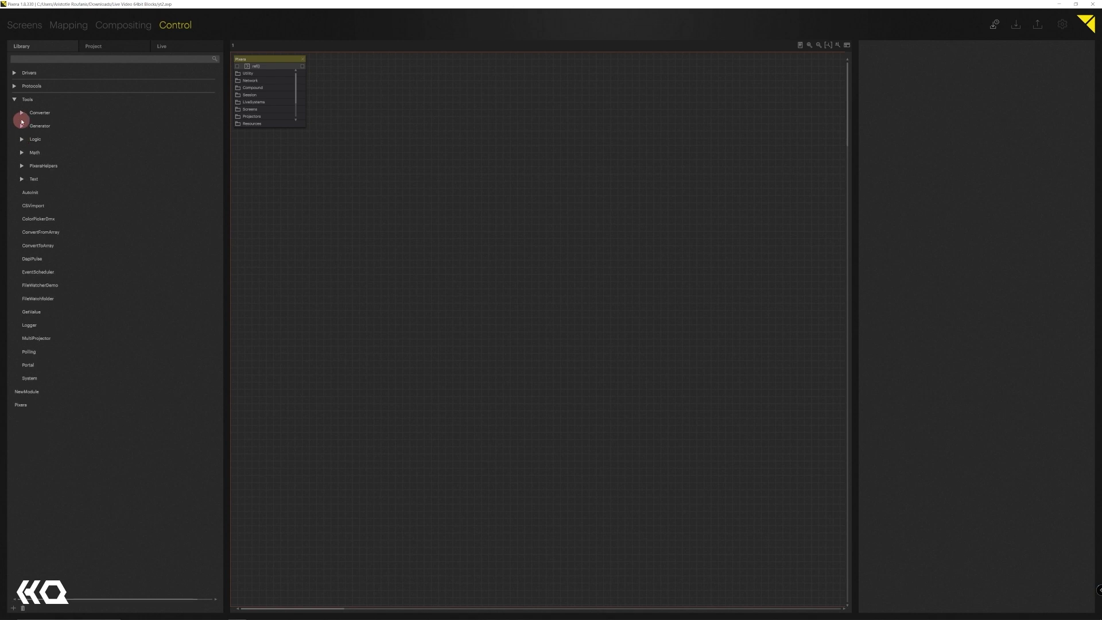
left_click(22, 126)
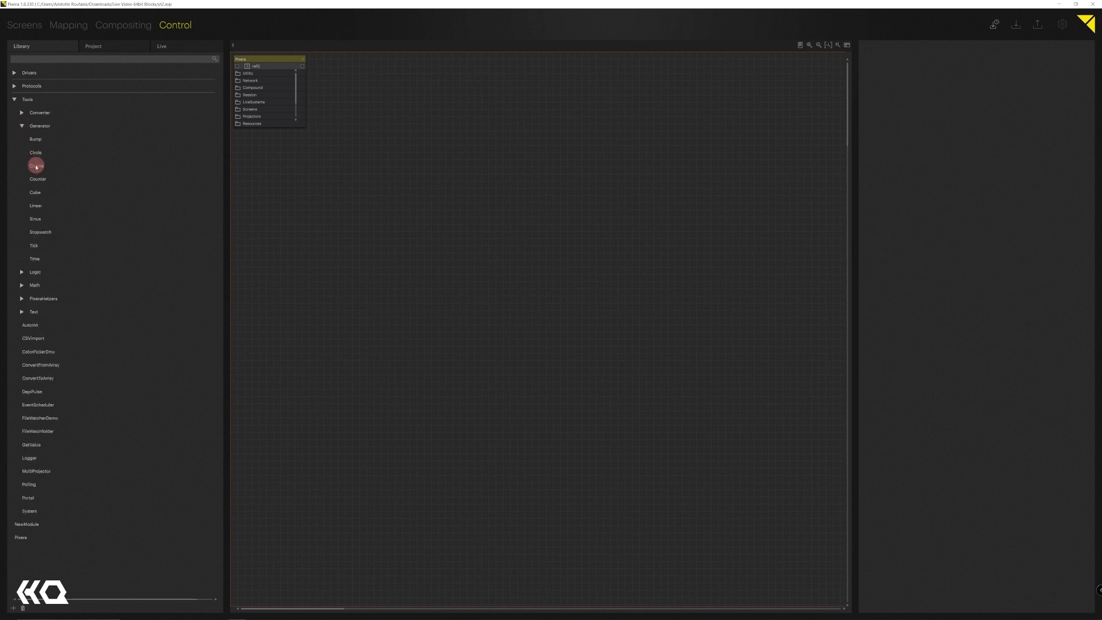
left_click(21, 126)
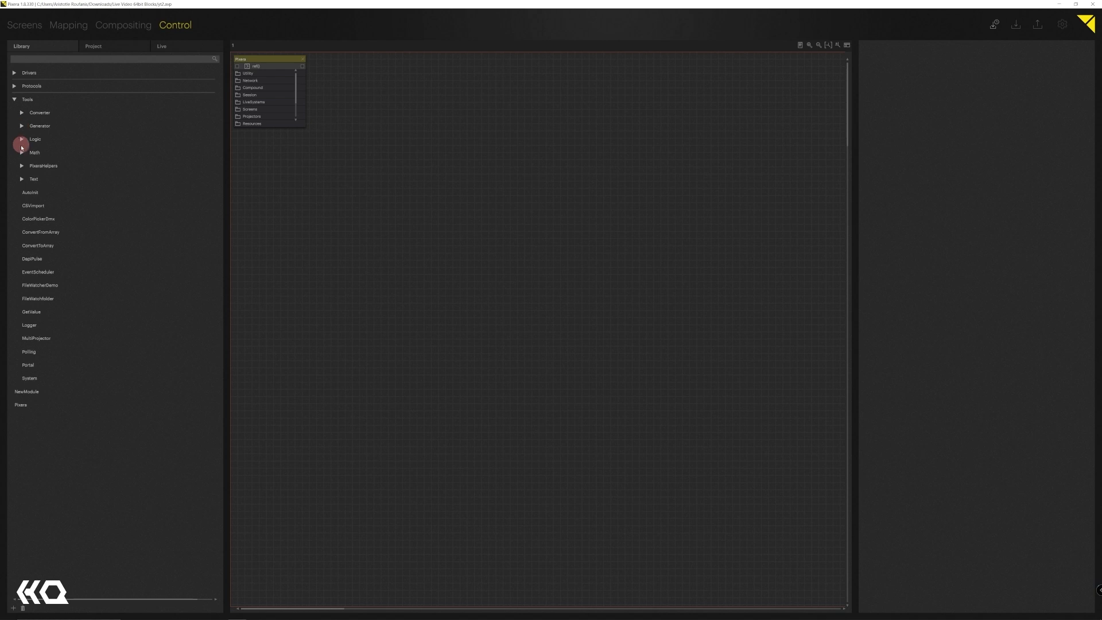
left_click(21, 152)
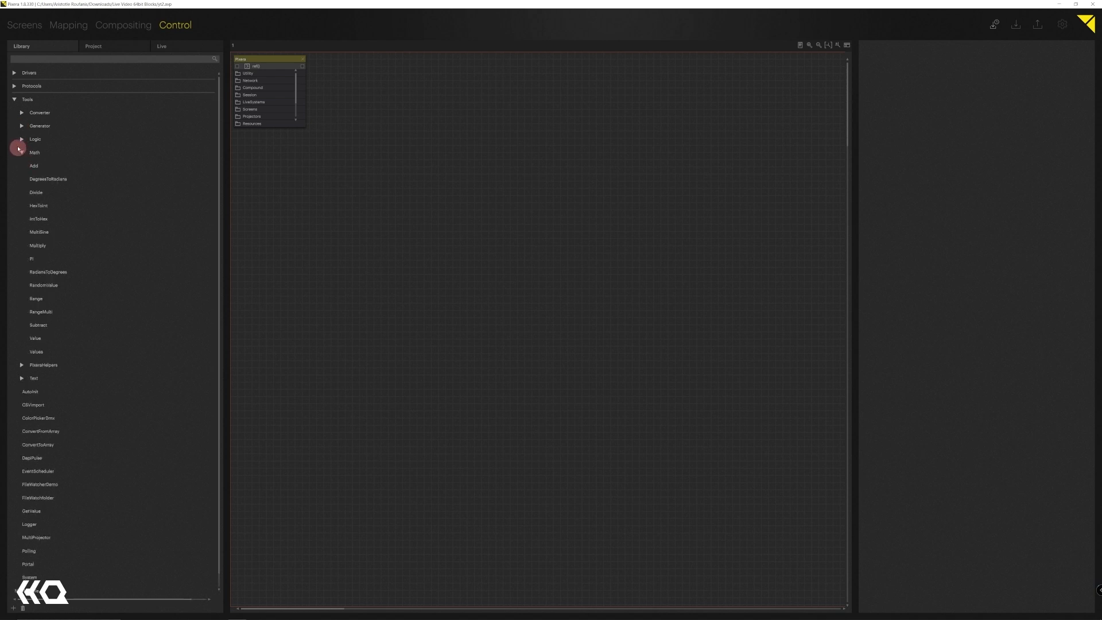
left_click(21, 153)
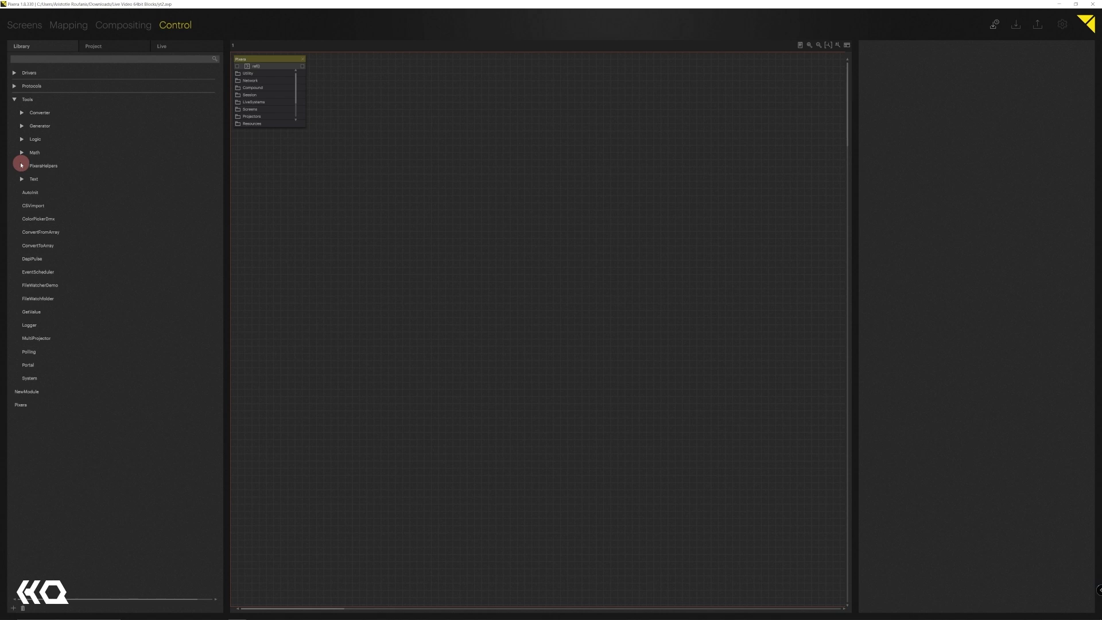
left_click(22, 165)
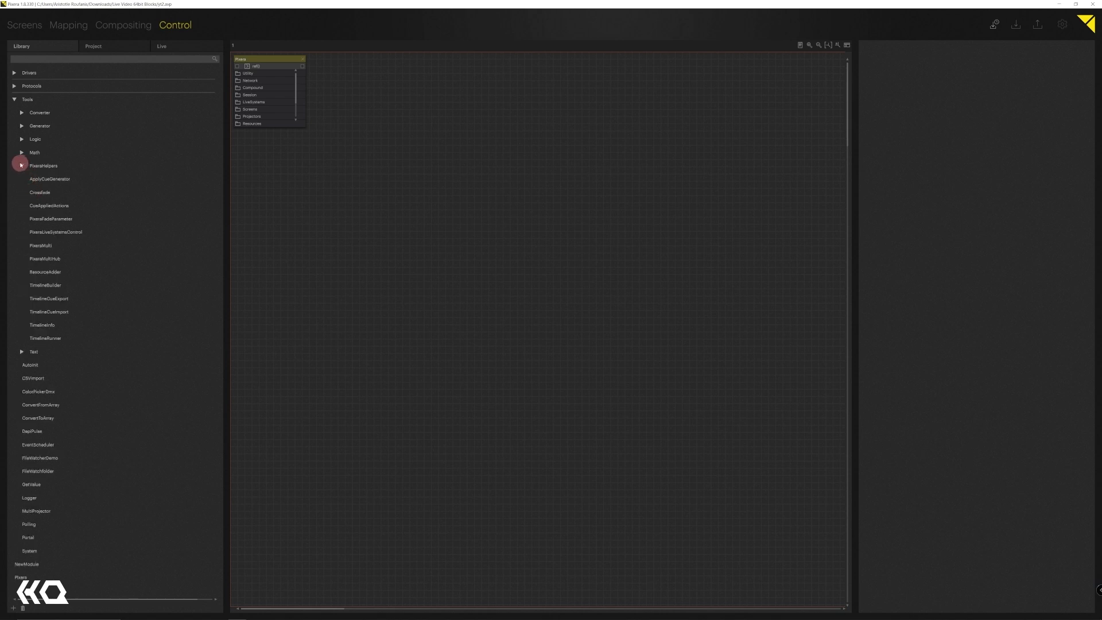
left_click(21, 165)
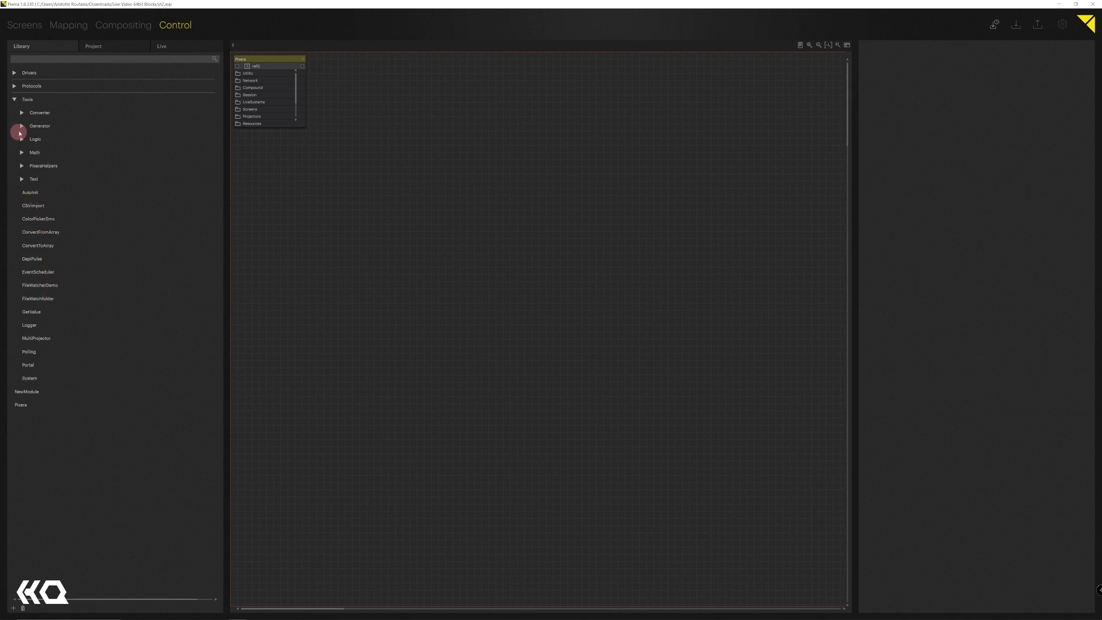
left_click(15, 99)
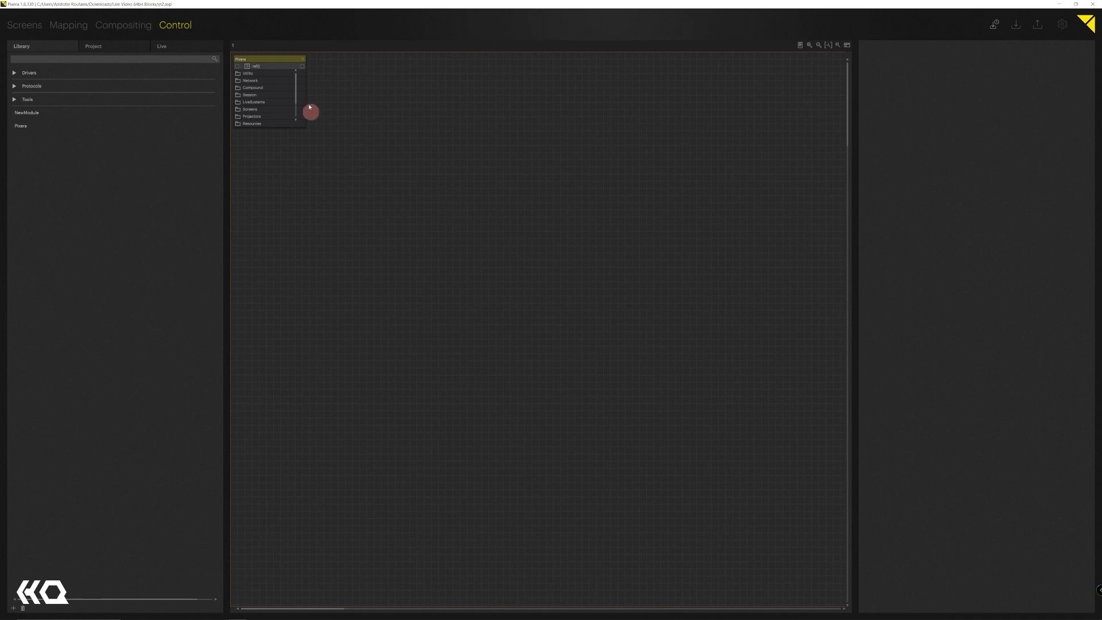
- Move the Pixera module away from the canvas corner and add a NewModule module from the library below it
left_click_drag(265, 62, 386, 134)
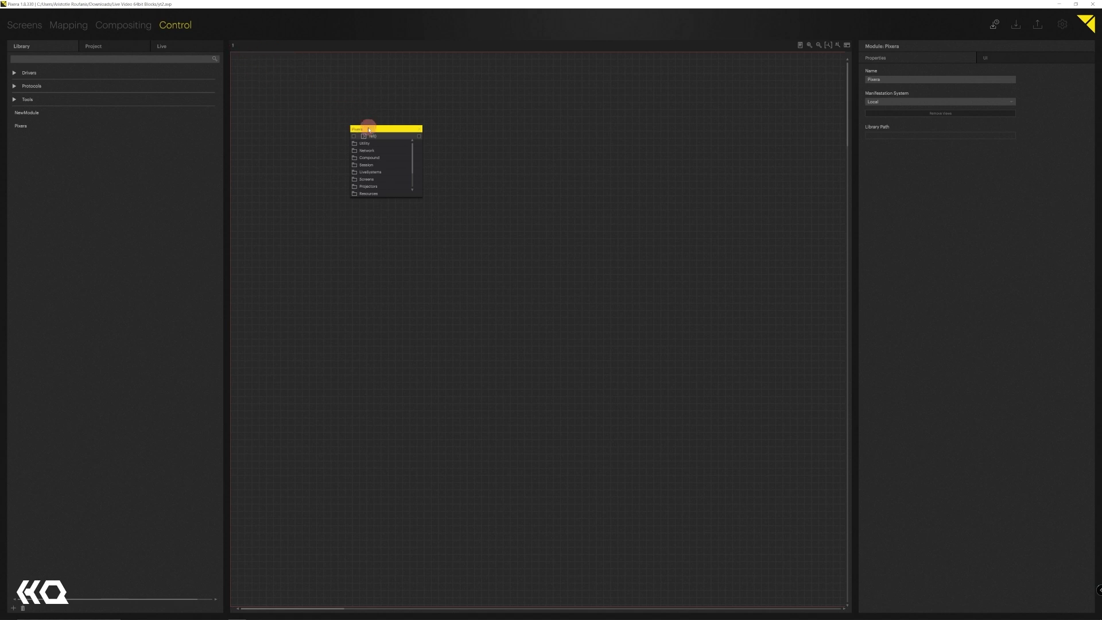
left_click_drag(369, 130, 348, 113)
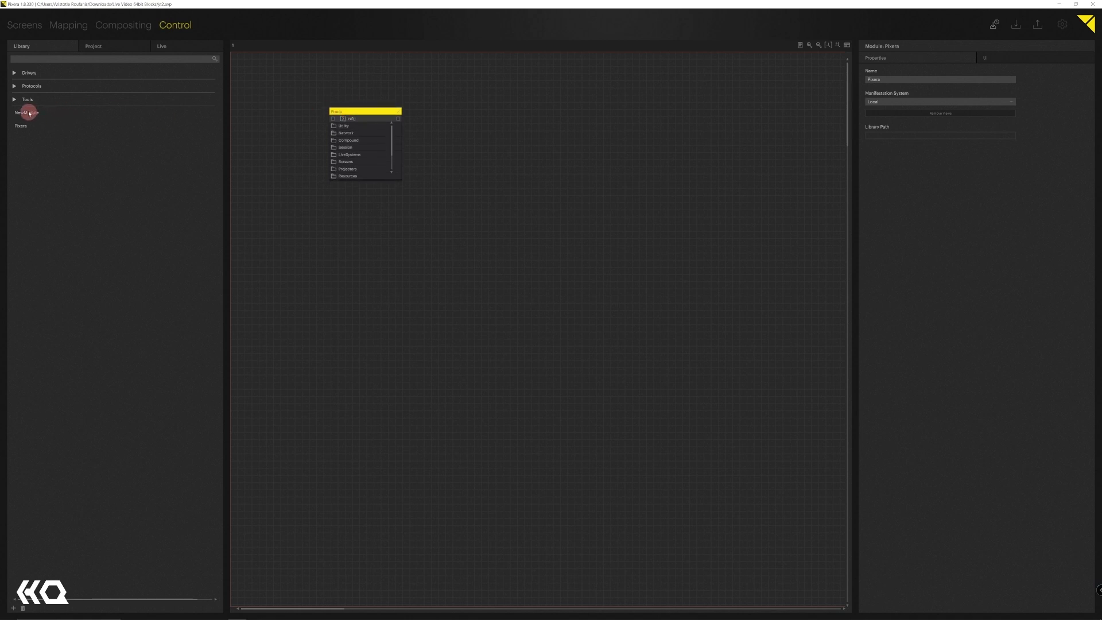
left_click_drag(26, 113, 357, 201)
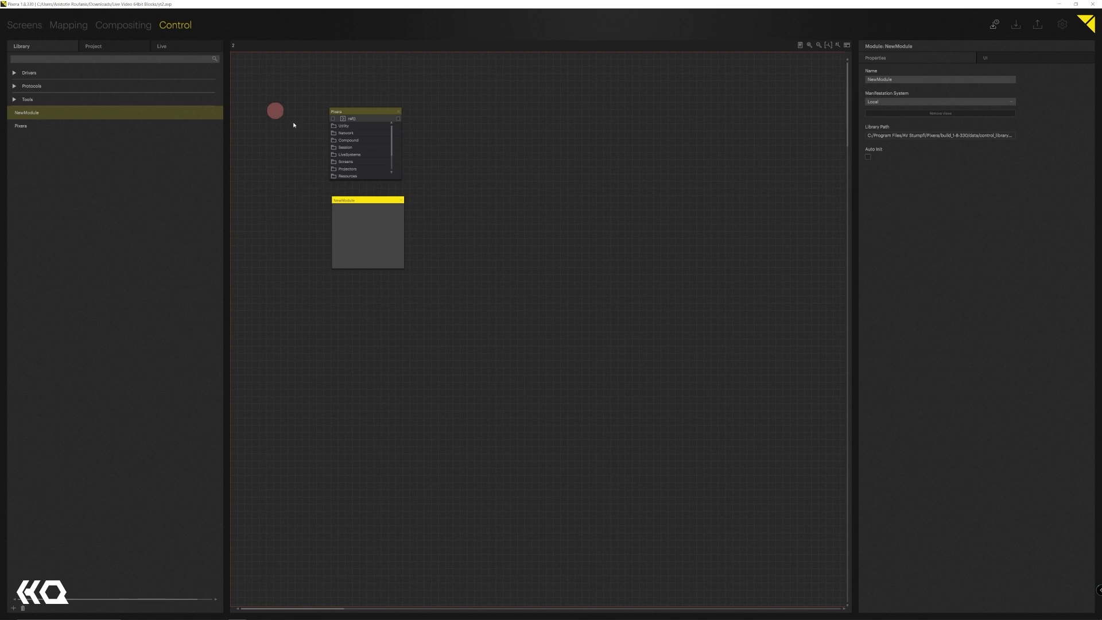
- Move the Pixera module to the upper right of the NewModule module
scroll(318, 139, "up", 3)
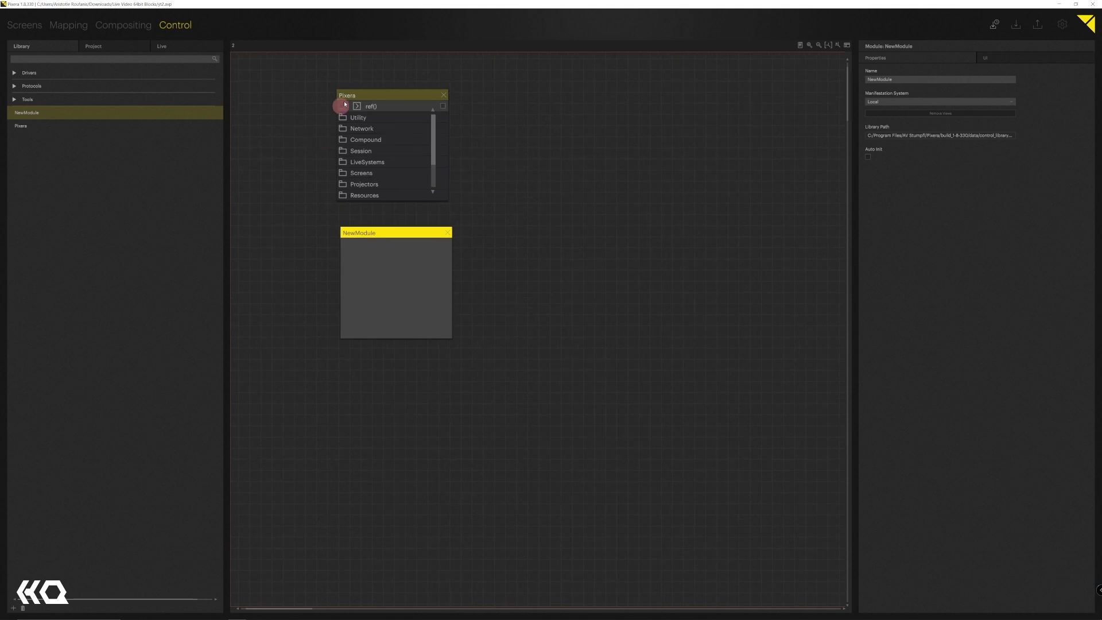
left_click(366, 95)
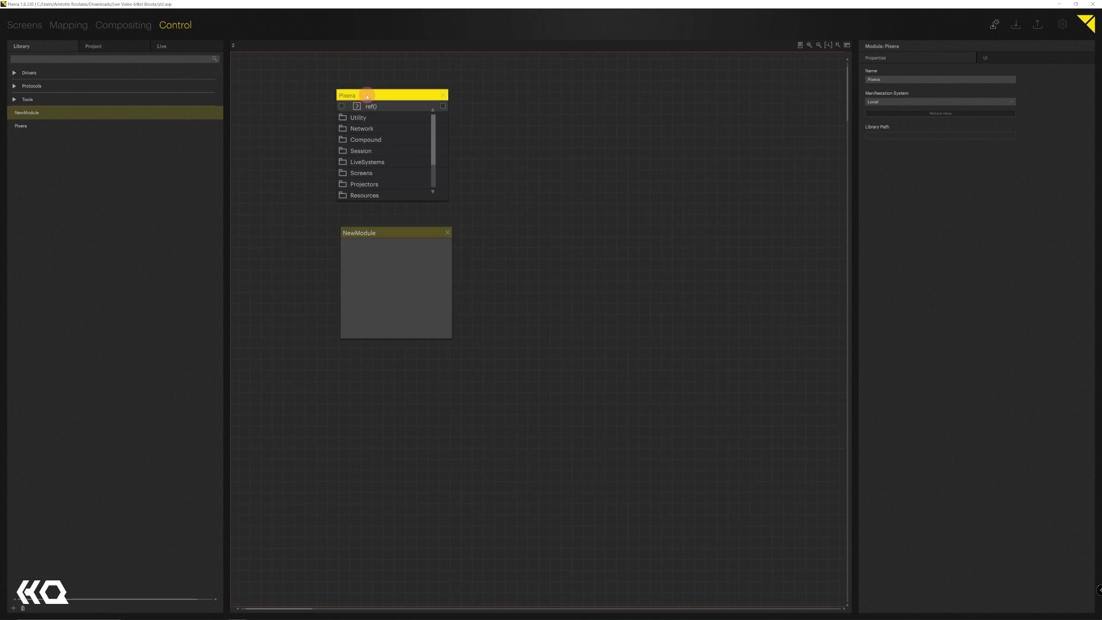
left_click_drag(367, 97, 533, 110)
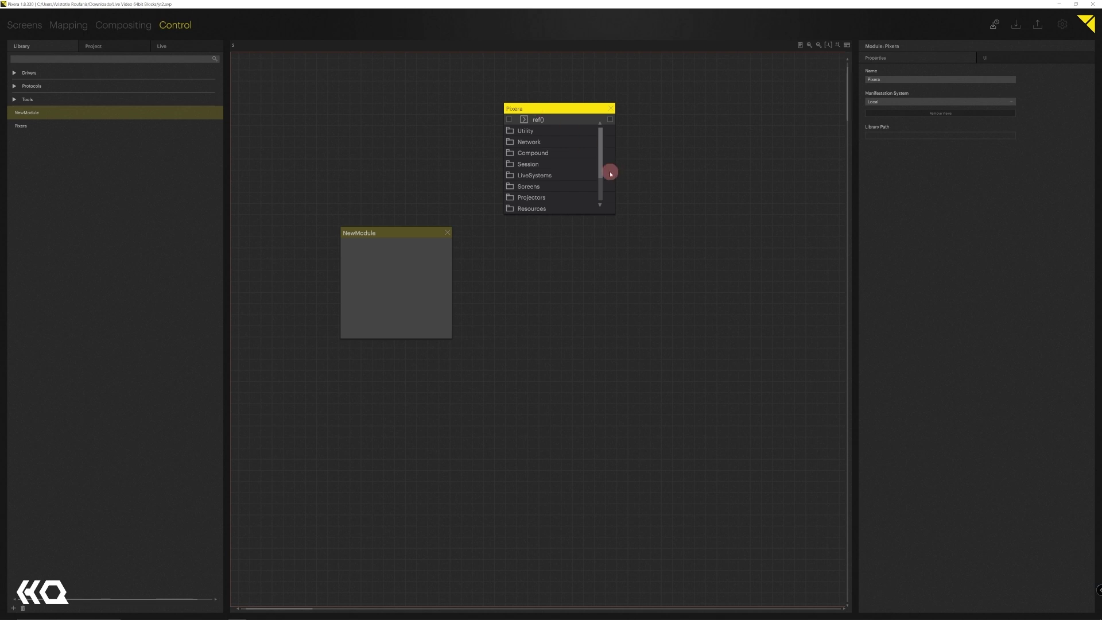
- Examine the Pixera module's function folders, expanding Timelines, getTimelines() and Timeline 1 to read through the available timeline functions
mouse_move(601, 170)
left_mouse_down()
mouse_move(603, 191)
mouse_move(602, 158)
left_mouse_up()
left_click_drag(603, 165, 602, 180)
left_click(512, 200)
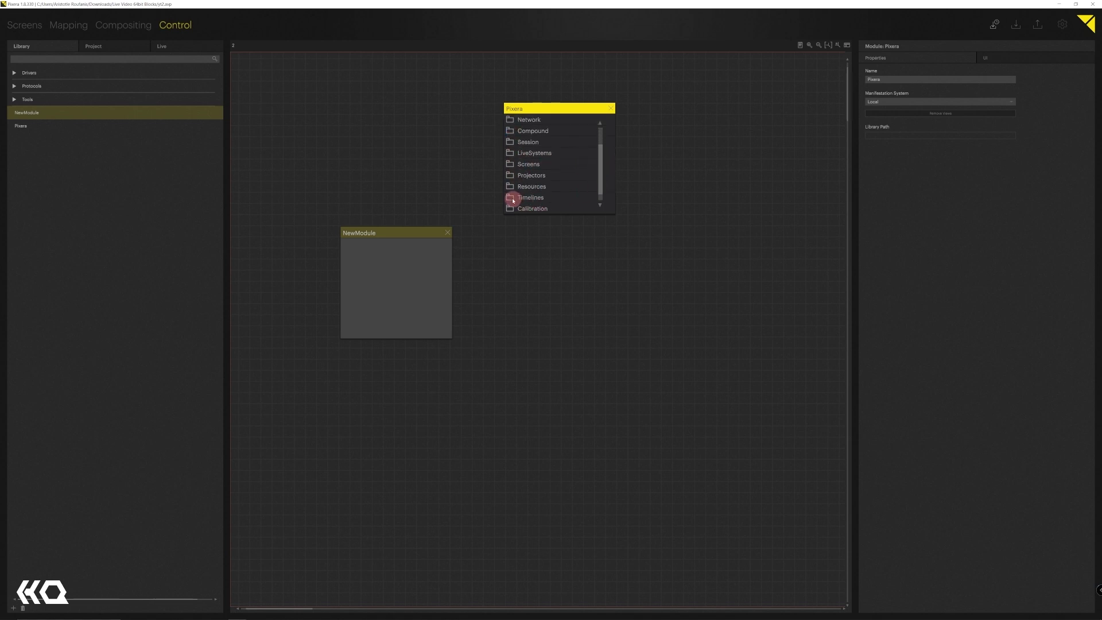
left_click(511, 200)
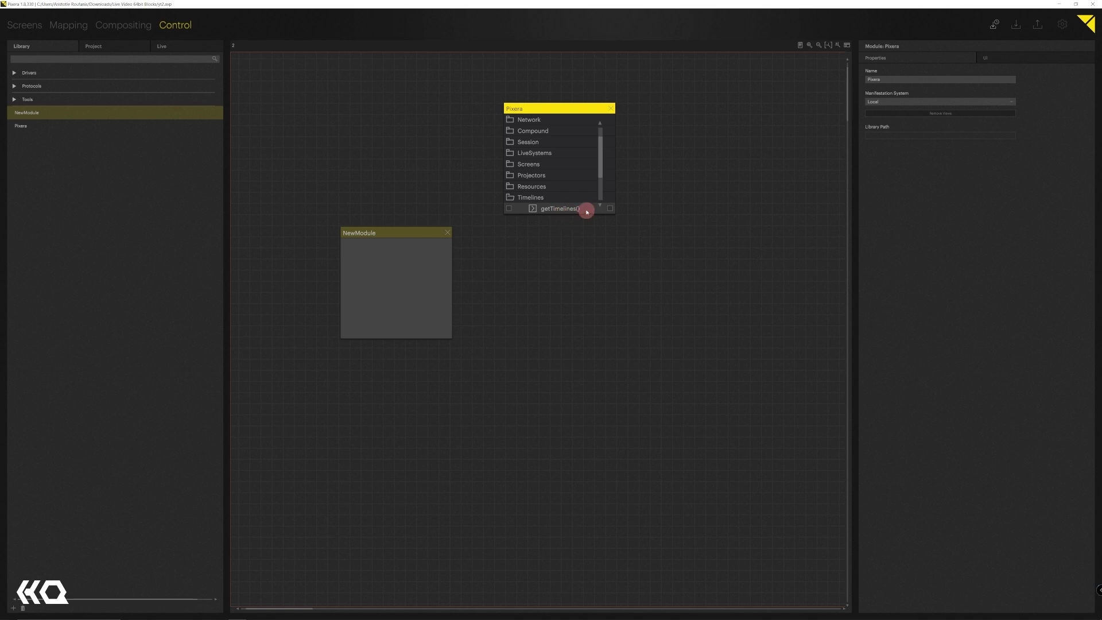
left_click(533, 208)
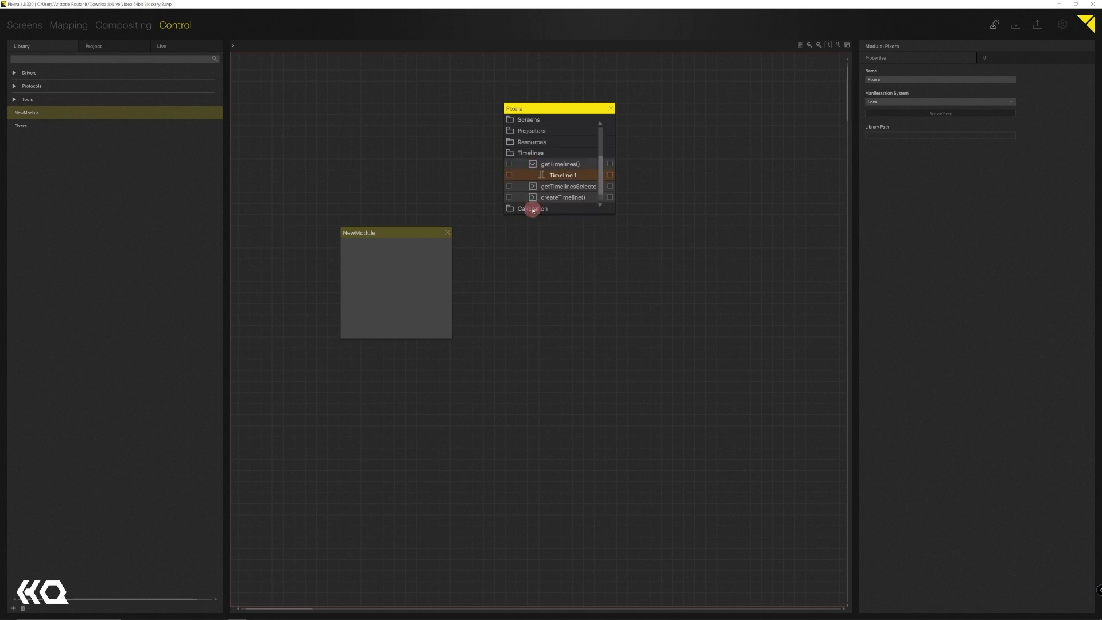
left_click(542, 175)
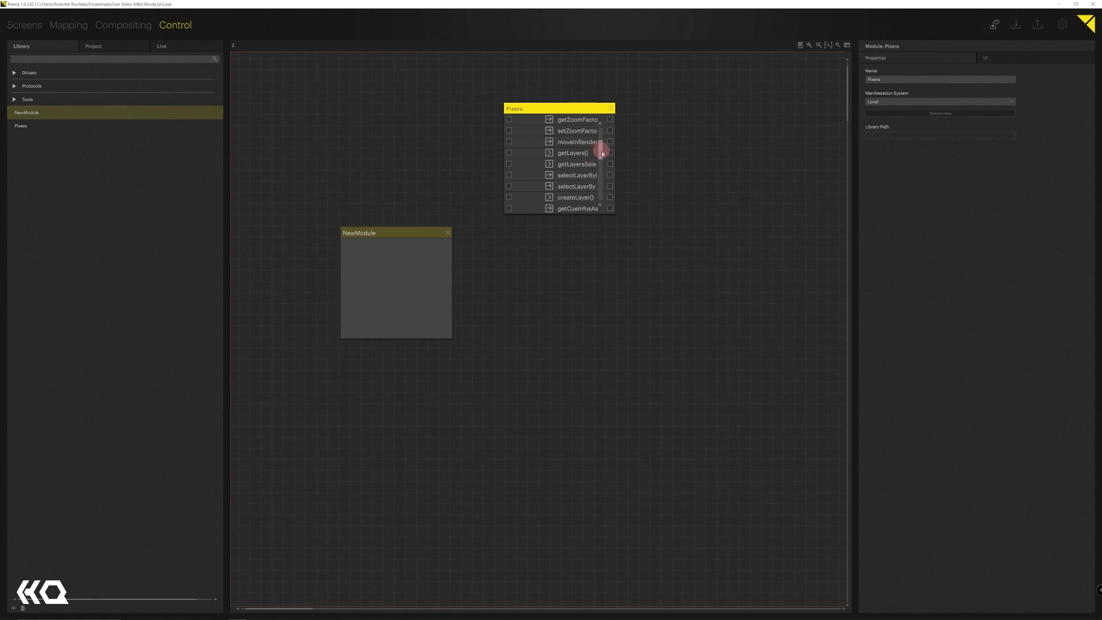
scroll(599, 151, "up", 1)
left_click_drag(602, 151, 604, 196)
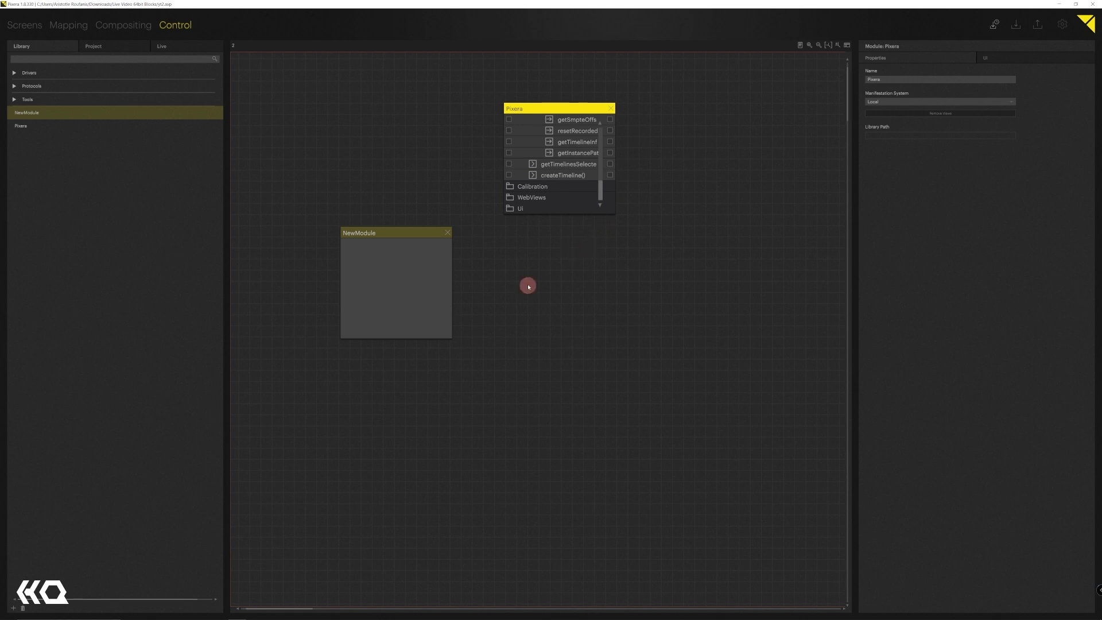
- Switch to the browser to review the PIXERA Control licensing summary, and close the page
key("alt+Tab")
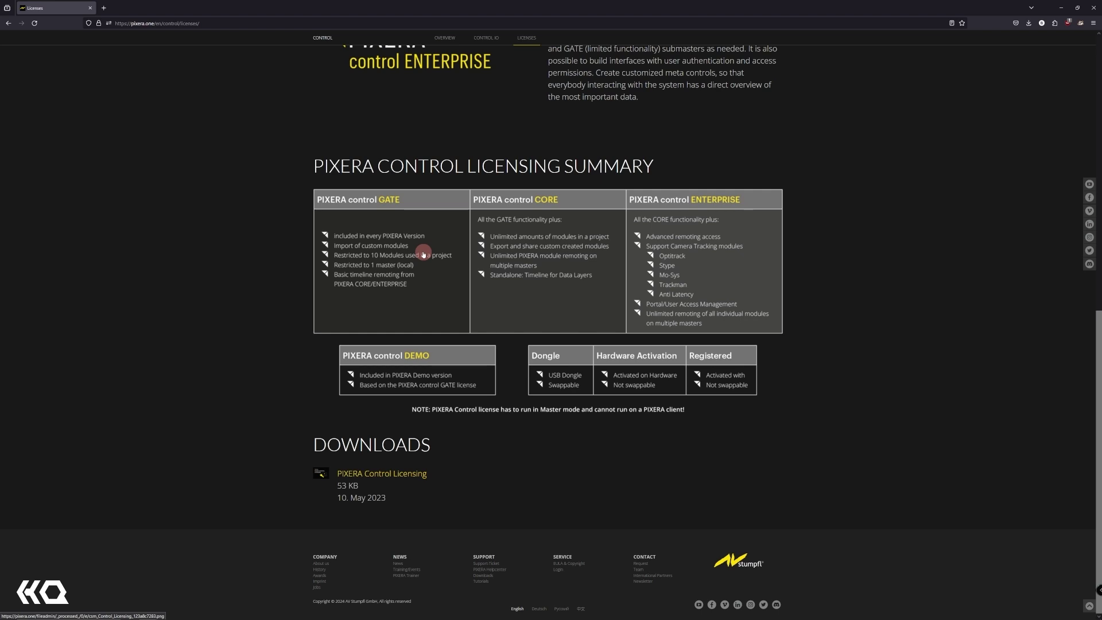
left_click(91, 9)
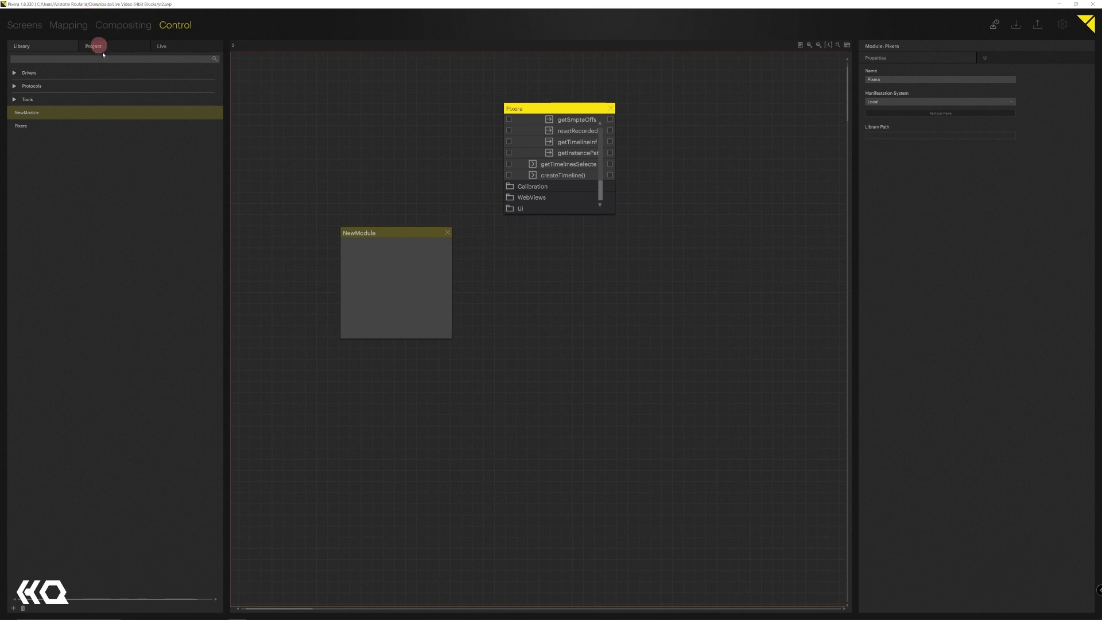
- In the Compositing workspace, place circuitboard_HD_h264.mp4 from Standard Content at the start of Timeline 1 as a new layer
left_click(121, 27)
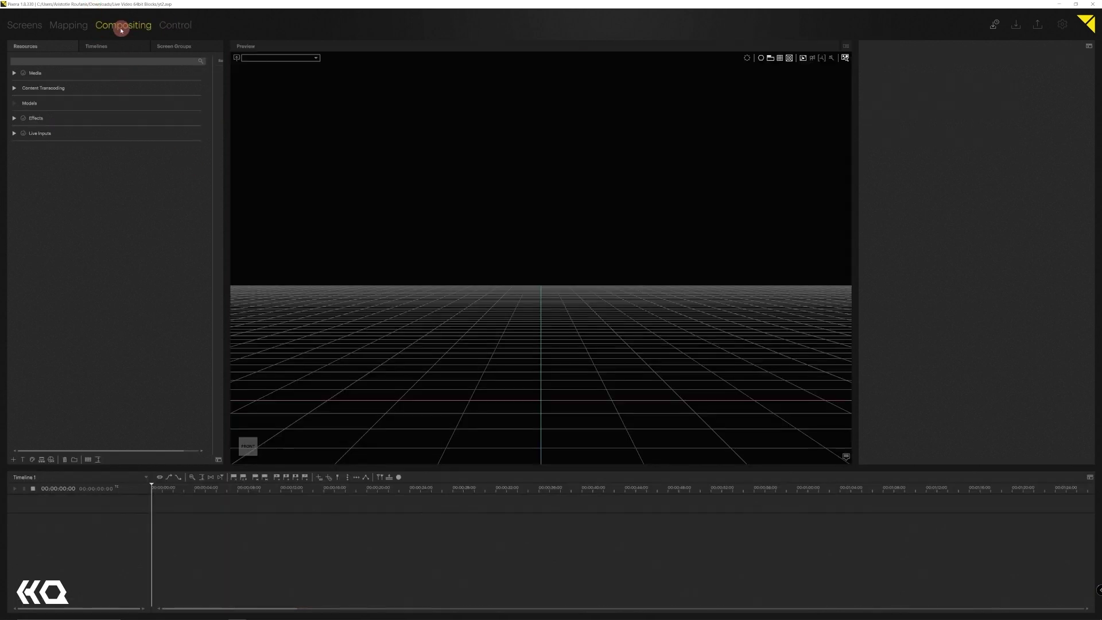
left_click(17, 73)
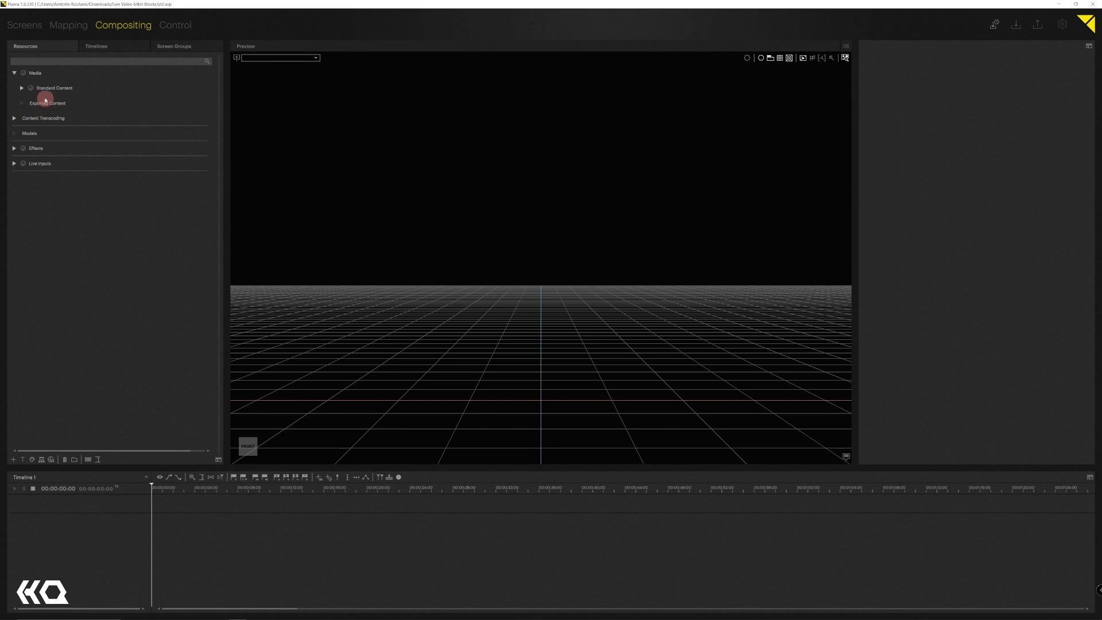
left_click(21, 88)
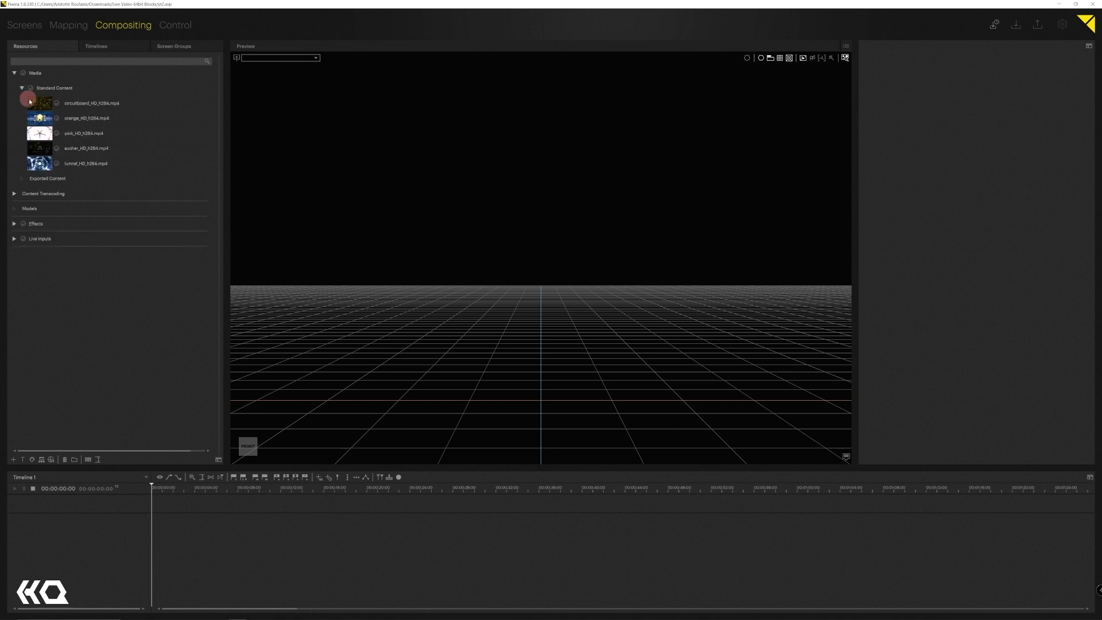
left_click_drag(49, 103, 194, 526)
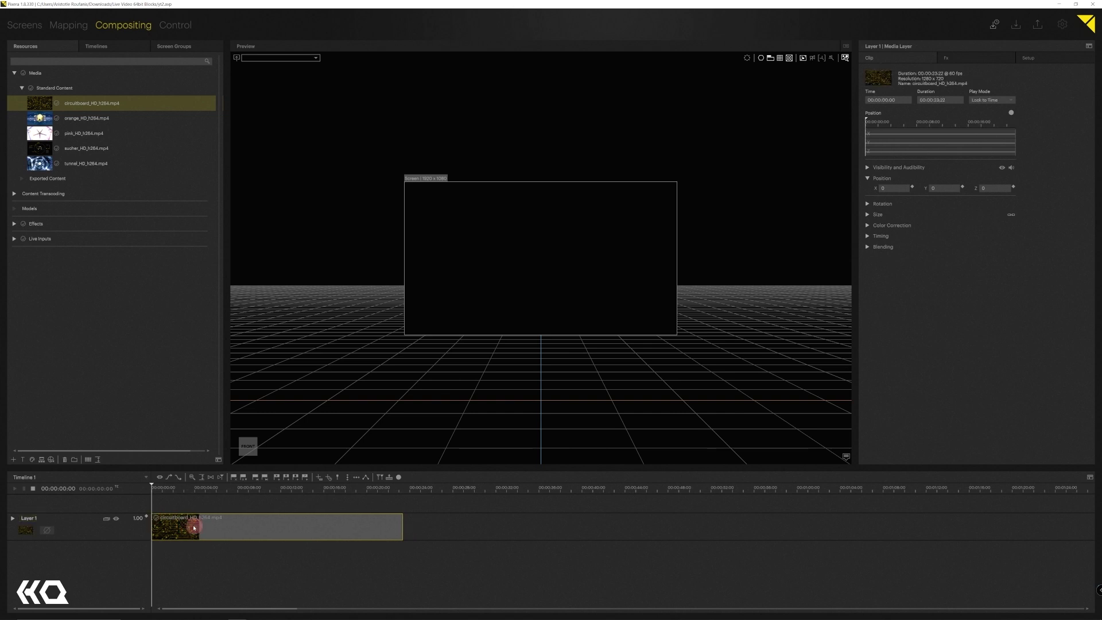
- Add a jump cue at the circuitboard clip's end and a play cue at about 10 seconds, and start timeline playback
left_click(302, 477)
left_click_drag(169, 498, 413, 507)
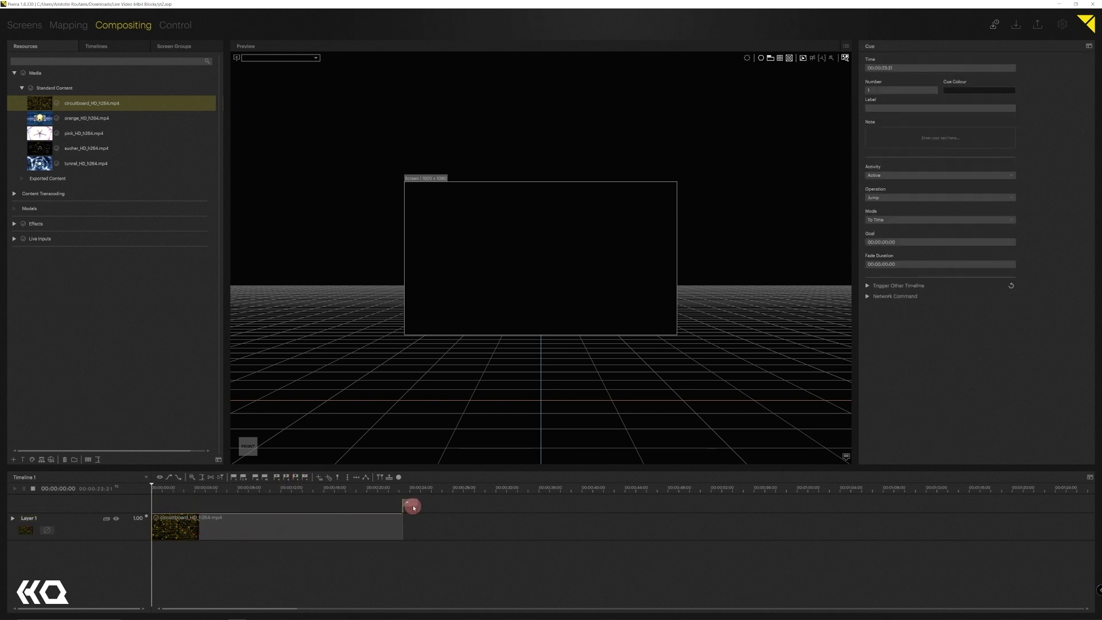
left_click(286, 477)
left_click_drag(155, 502, 266, 503)
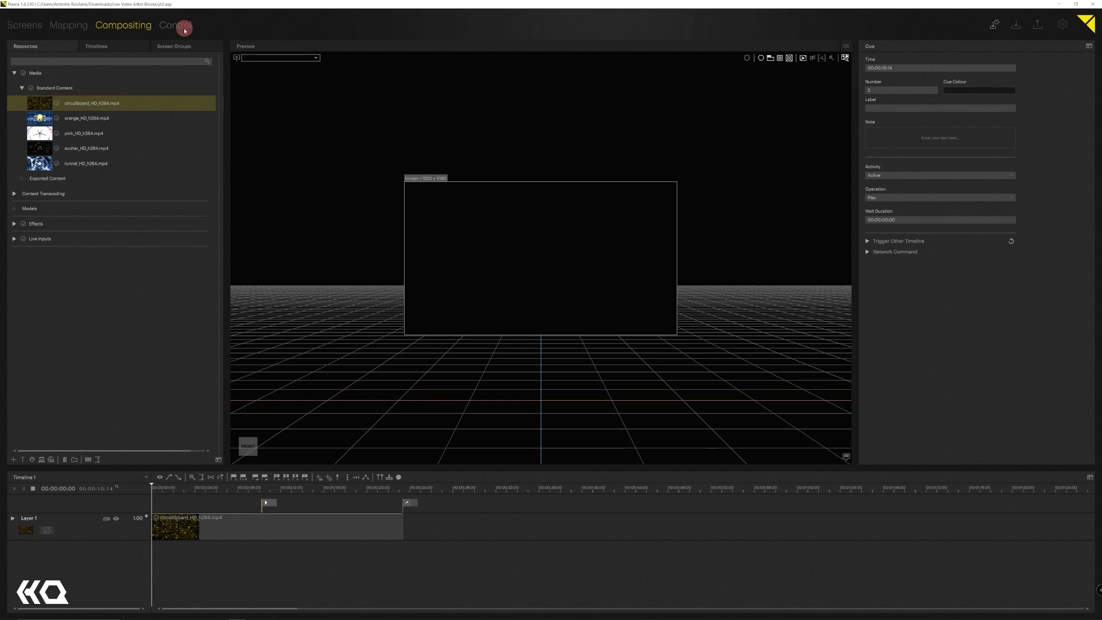
key("space")
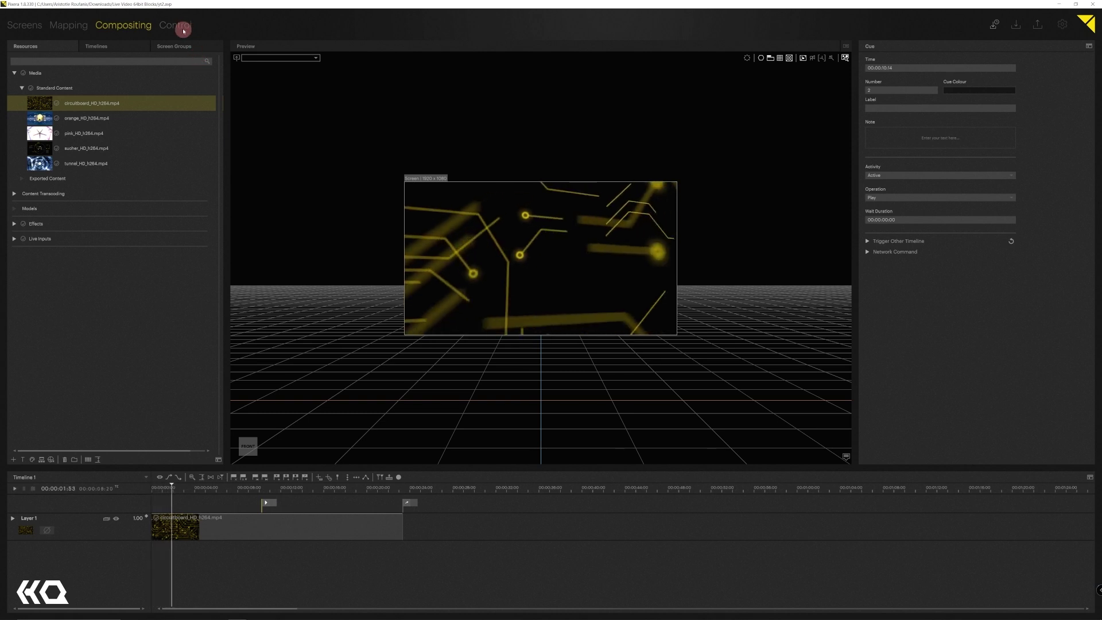
- In the Control workspace, arrange the modules so that NewModule sits directly beneath the Pixera module
left_click(171, 27)
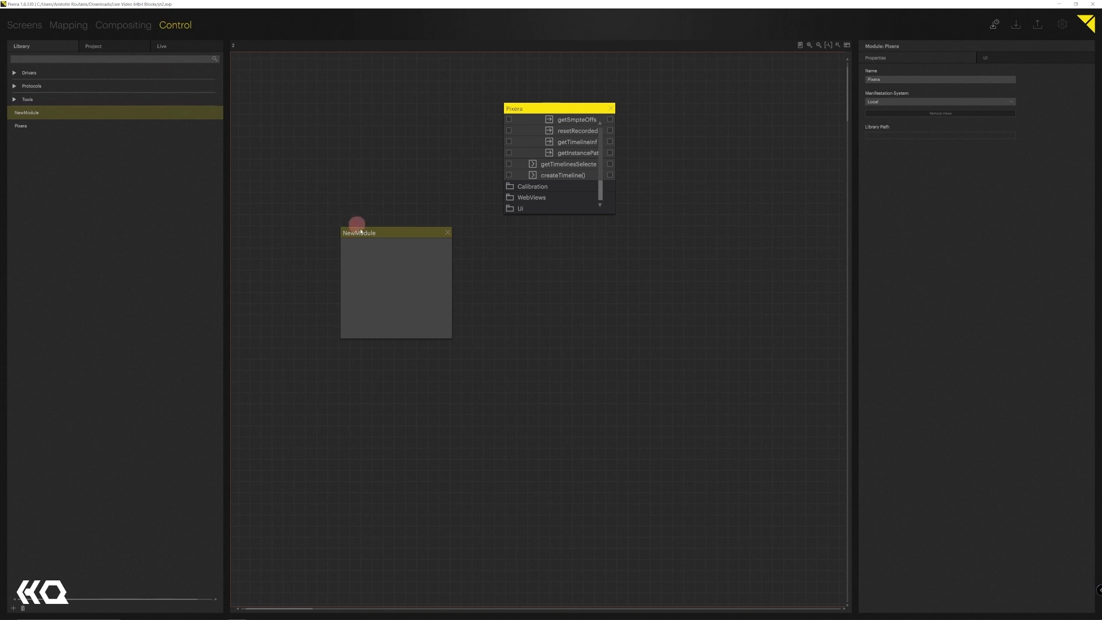
left_click_drag(367, 234, 371, 277)
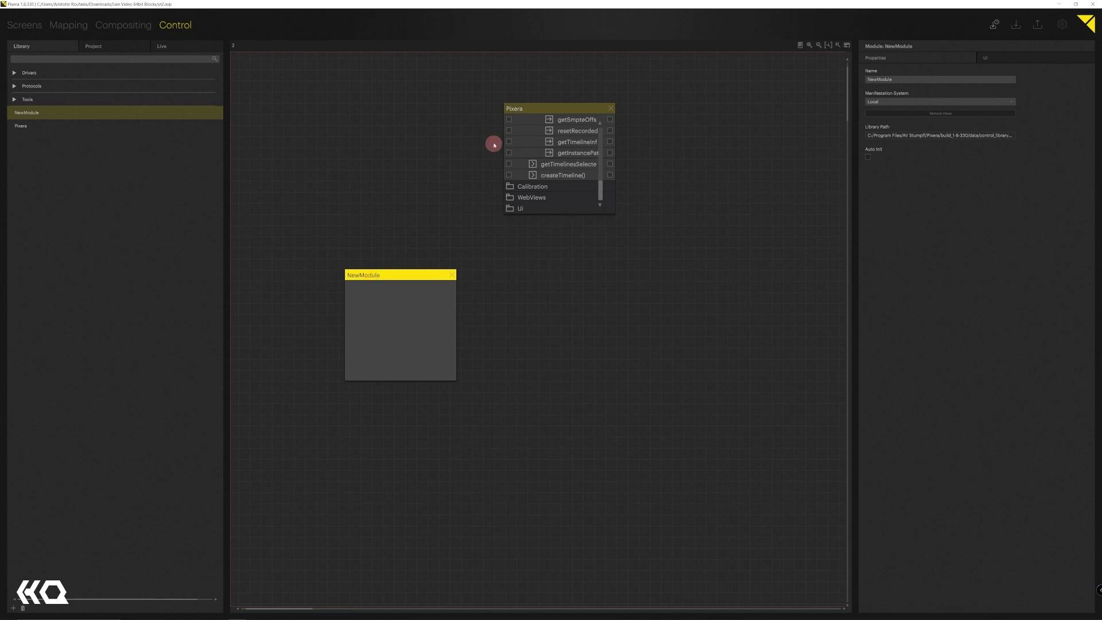
left_click_drag(562, 108, 405, 108)
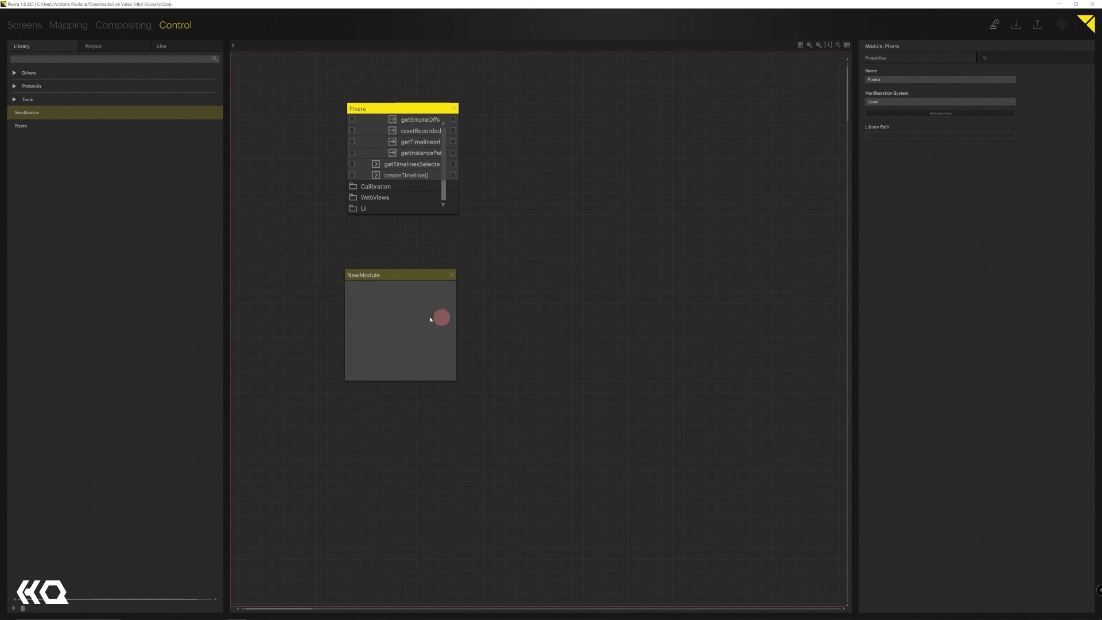
- Add a UI to NewModule and widen the inspector to give the UI preview more room
left_click(382, 276)
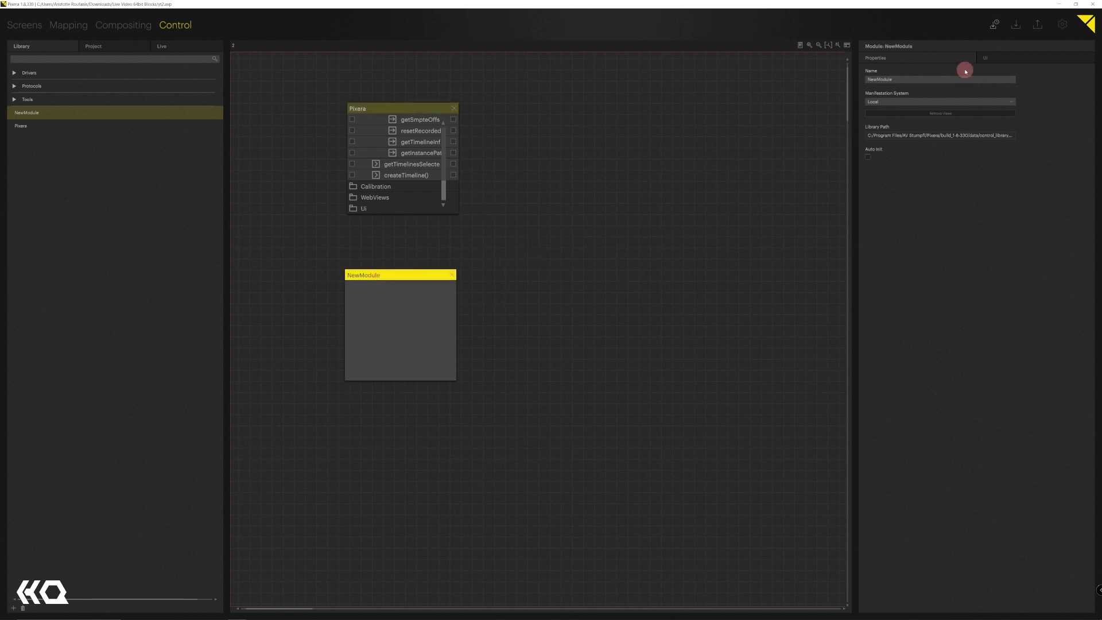
left_click(1005, 60)
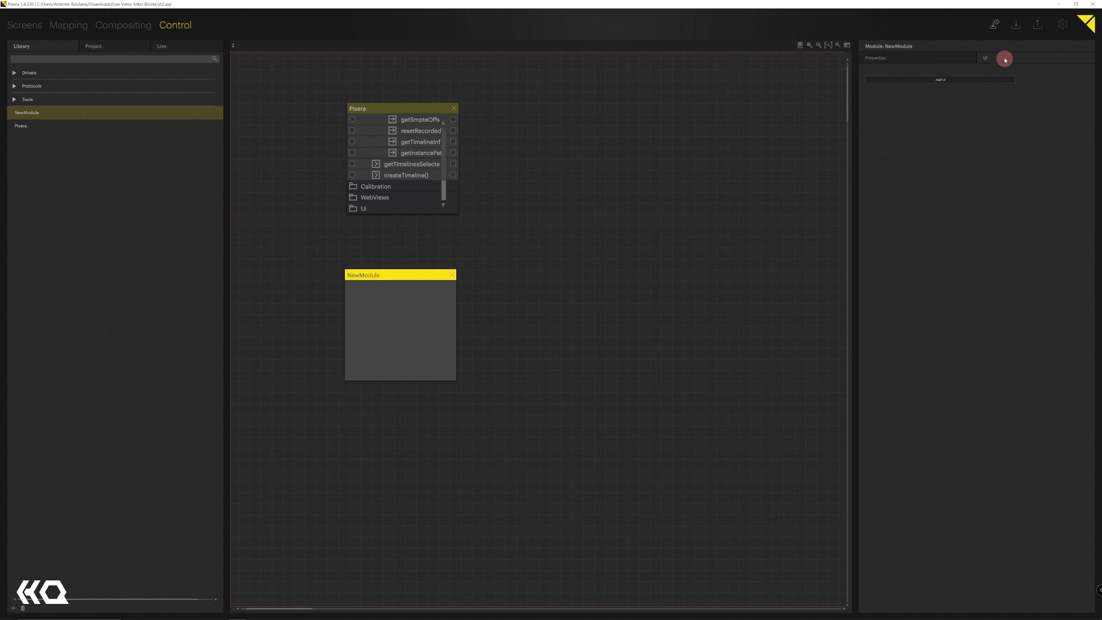
left_click(923, 80)
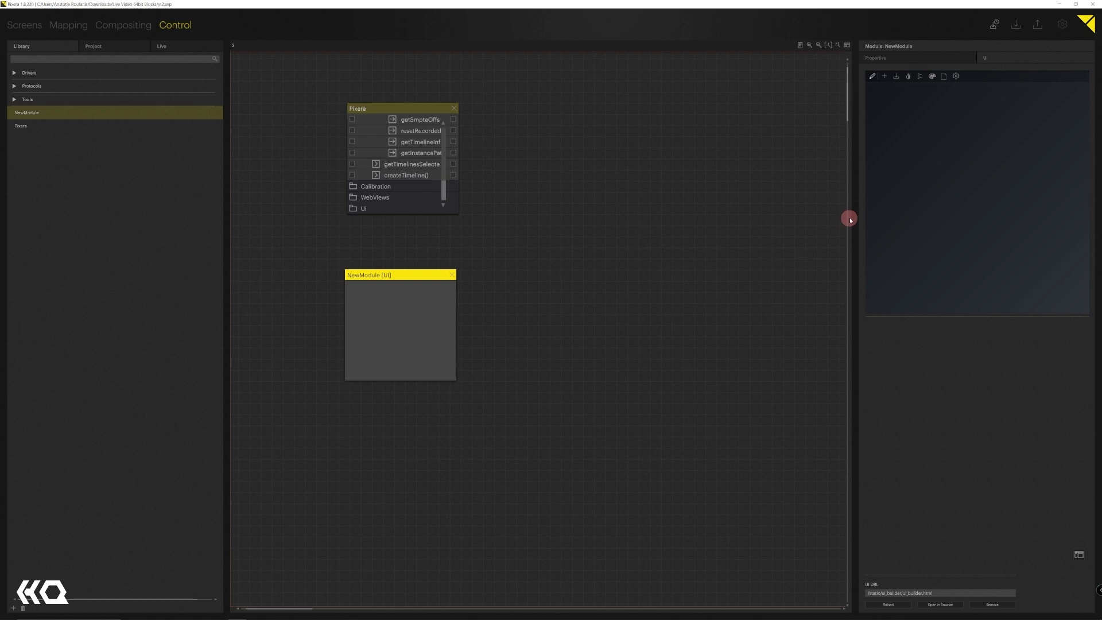
left_click_drag(854, 218, 669, 265)
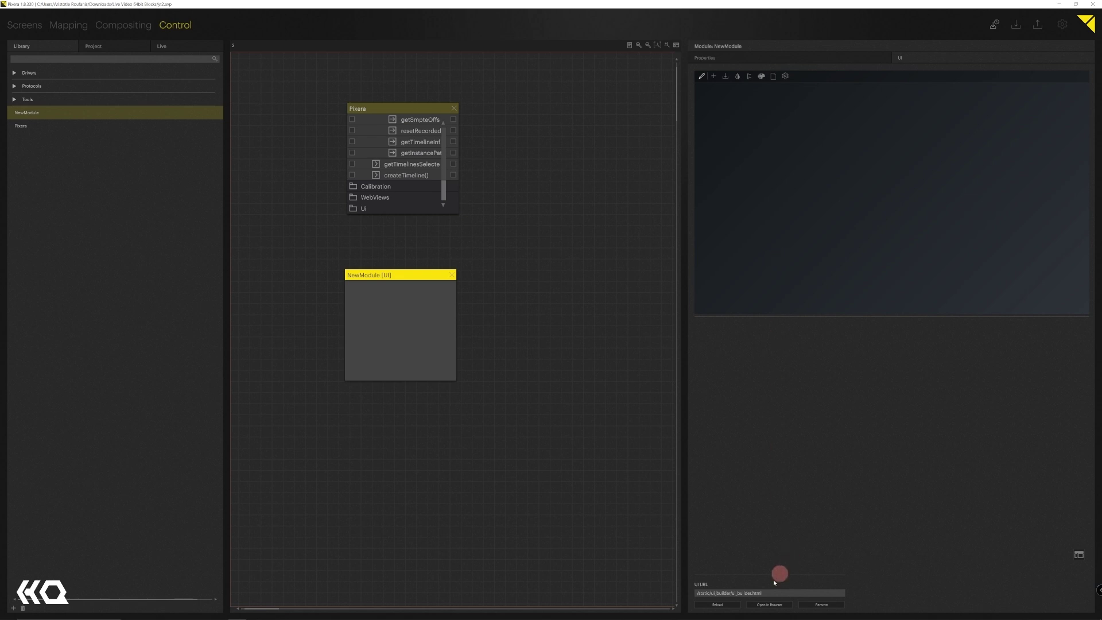
- Open NewModule's UI builder in a maximized browser window and dock its properties area to the right side
left_click(760, 605)
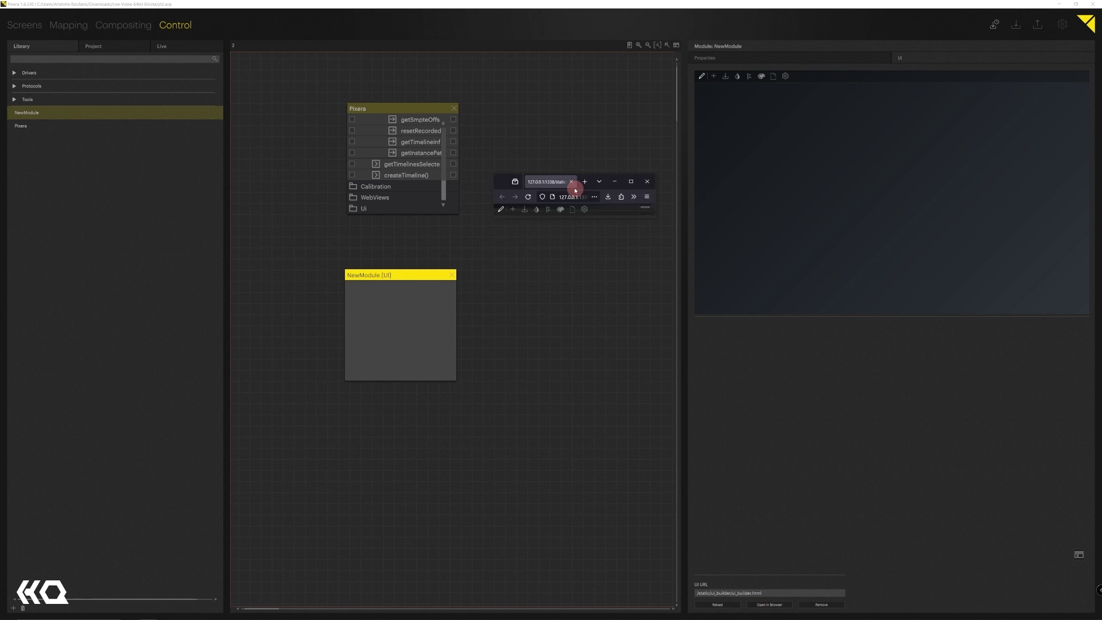
left_click(628, 183)
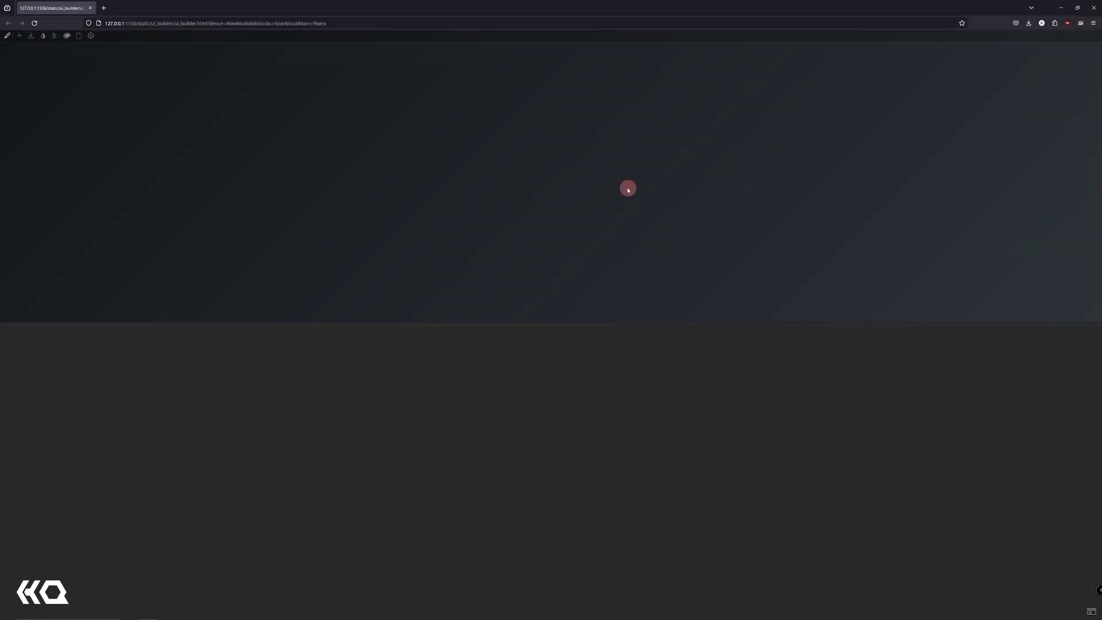
mouse_move(546, 12)
left_mouse_down()
mouse_move(516, 248)
mouse_move(548, 9)
left_mouse_up()
left_click(1091, 594)
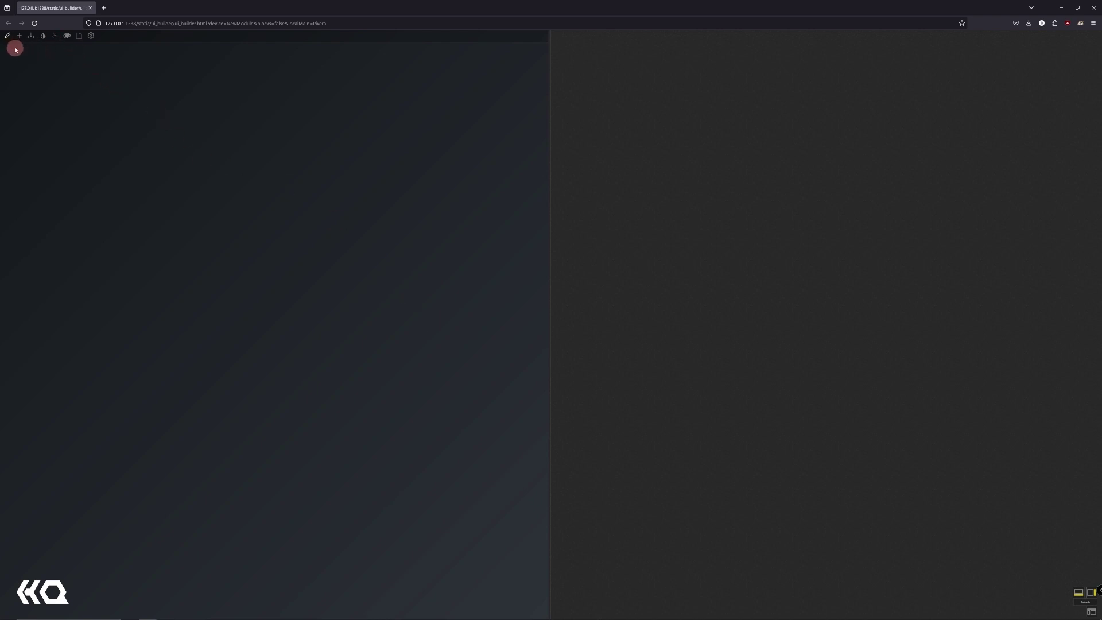
- Look through the UI builder's module selection and its general settings, including On Load, Linked Action and Snap to grid
left_click(54, 37)
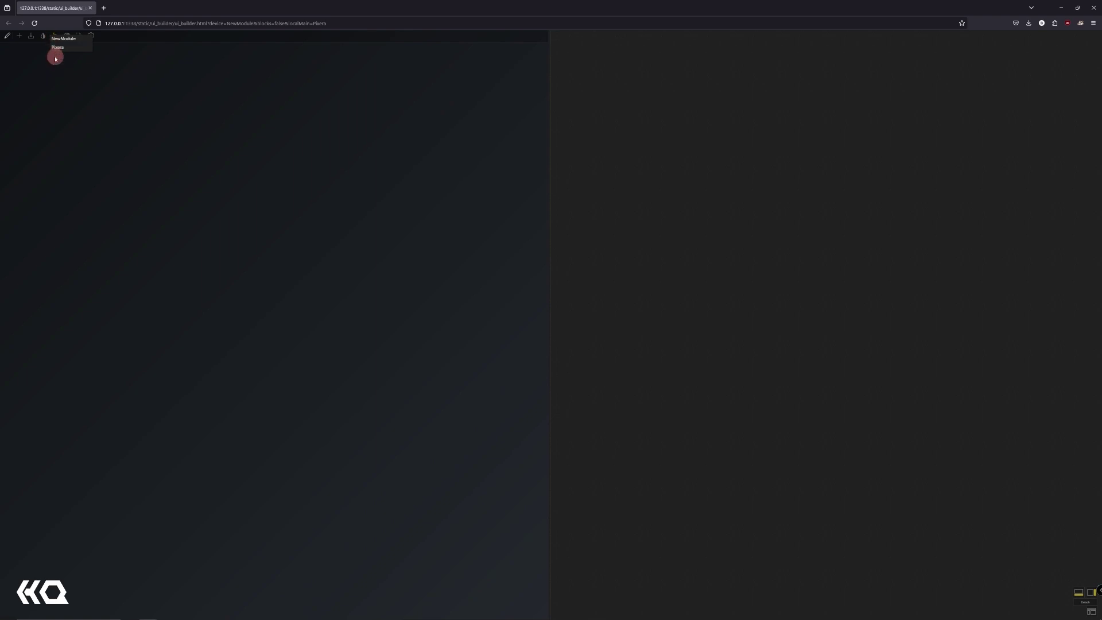
left_click(55, 55)
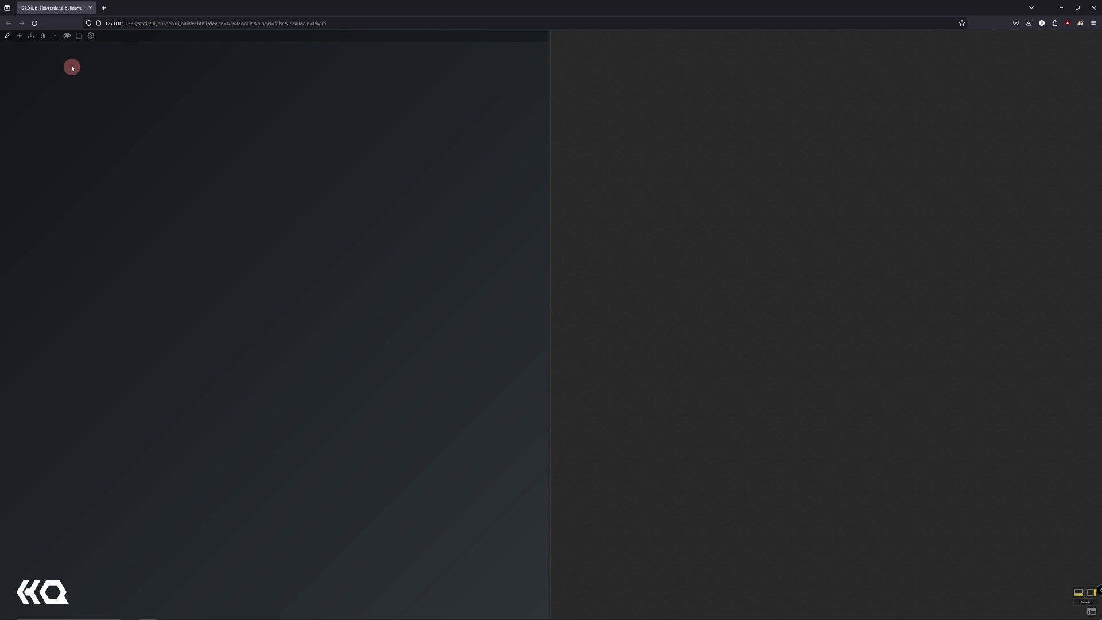
left_click(91, 36)
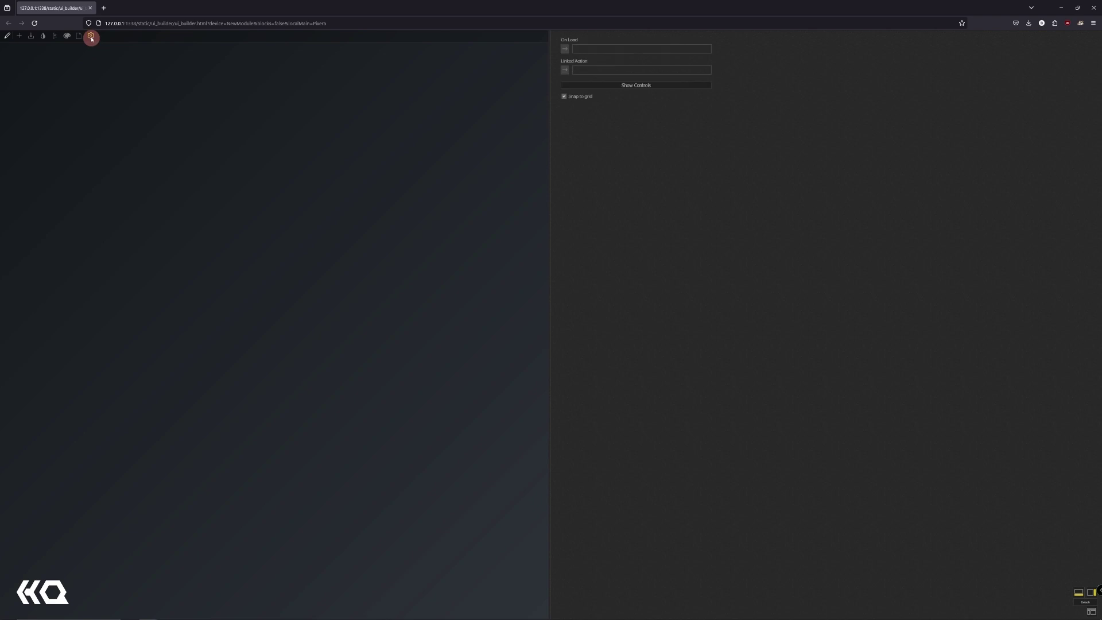
left_click(474, 54)
left_click(91, 36)
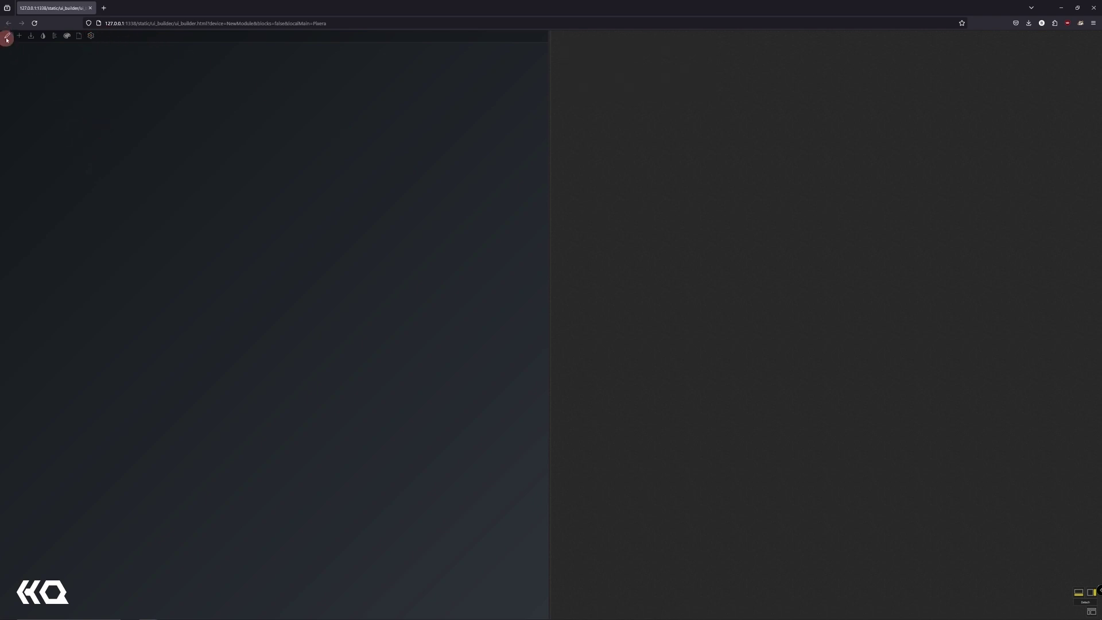
- Add a standard Button control to the UI, label it Play, and place it at about X 180, Y 220
left_click(20, 38)
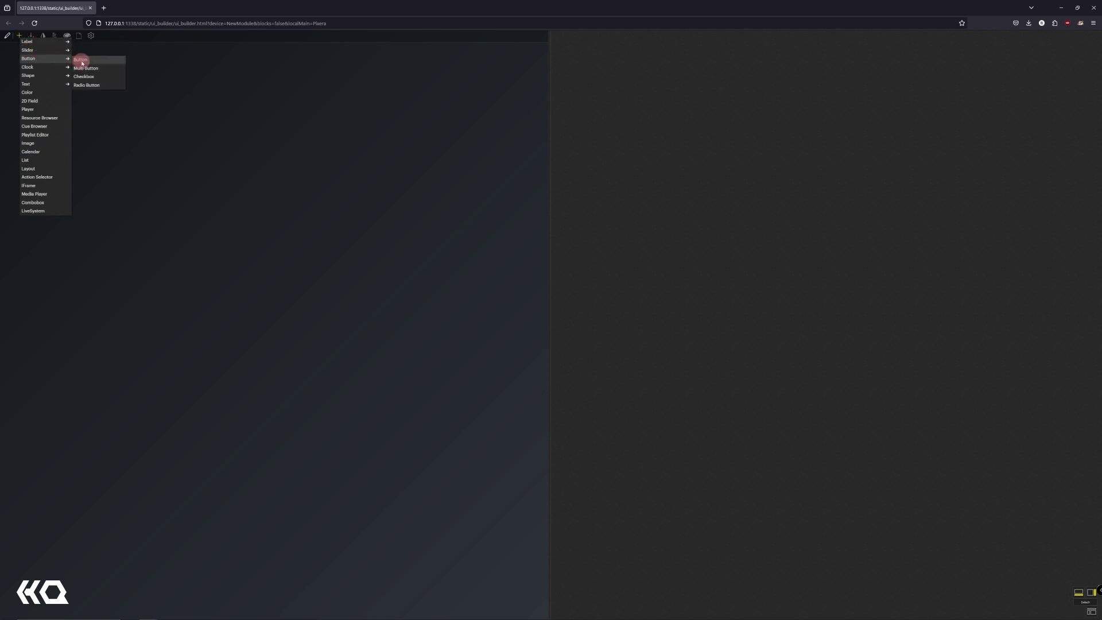
left_click(80, 59)
left_click(49, 85)
left_click_drag(52, 89, 112, 138)
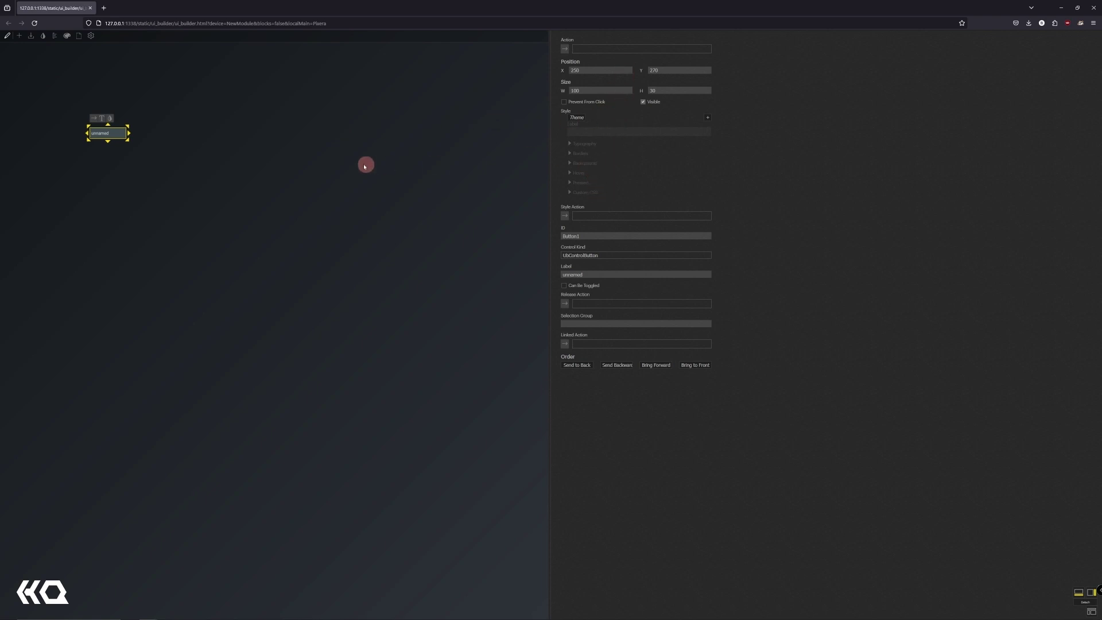
double_click(102, 132)
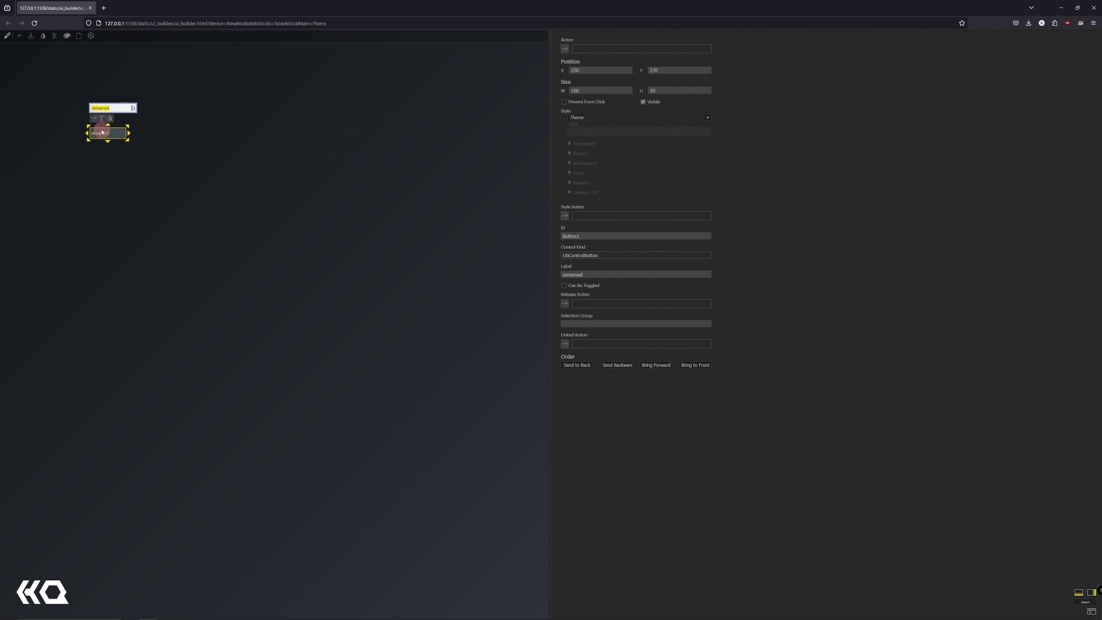
type("Play")
key("Return")
left_click_drag(102, 131, 82, 115)
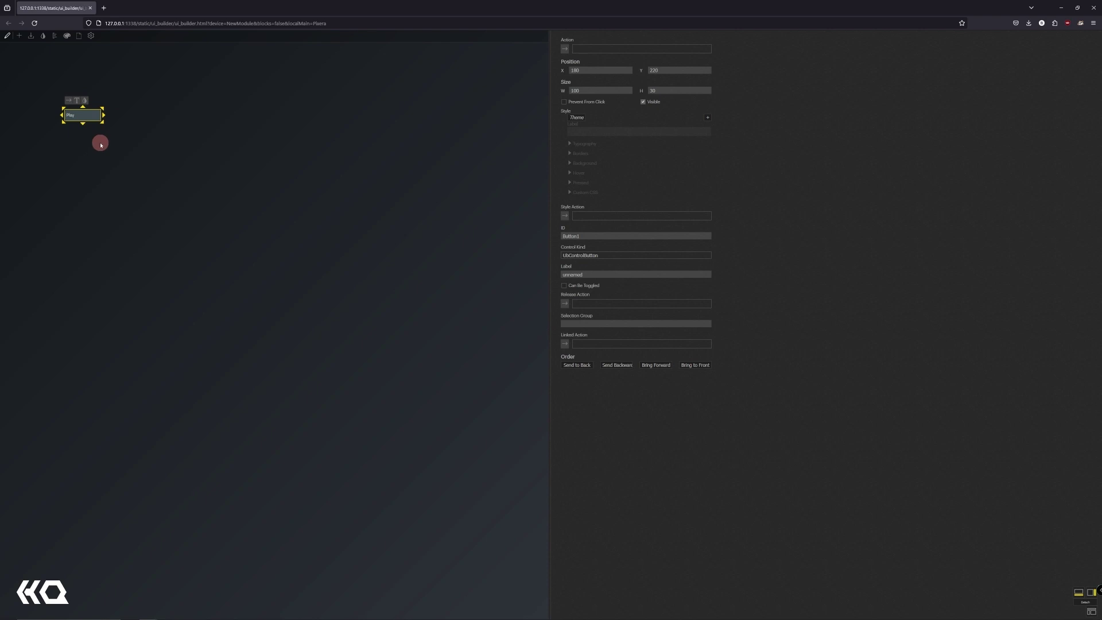
- Try to set the Play button's action to the play function of Timeline 1 in the Pixera module
left_click(565, 51)
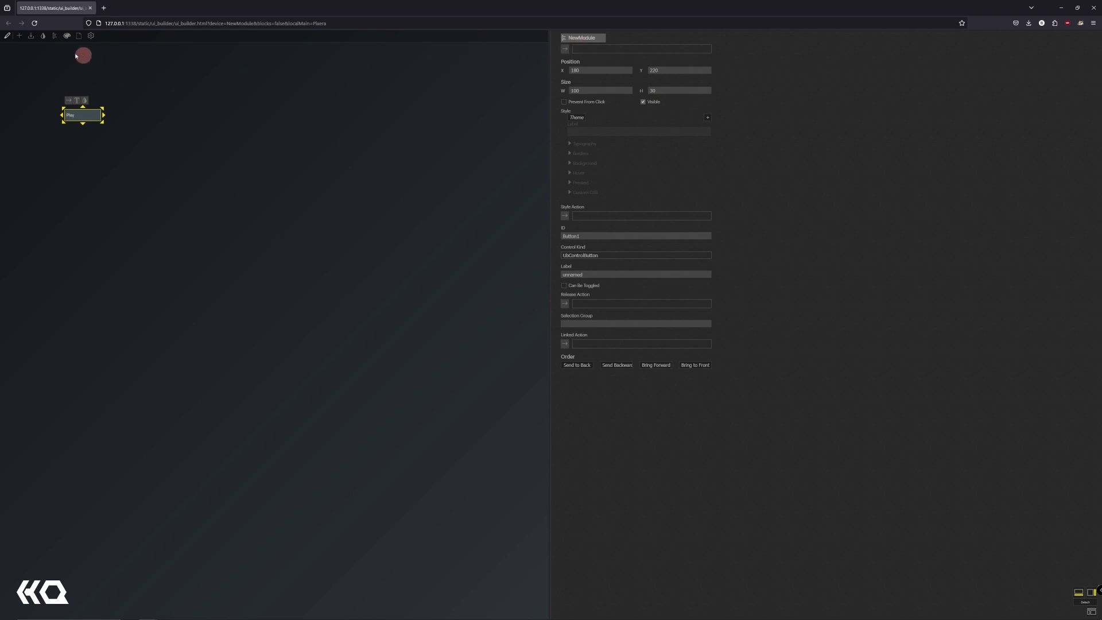
left_click(54, 35)
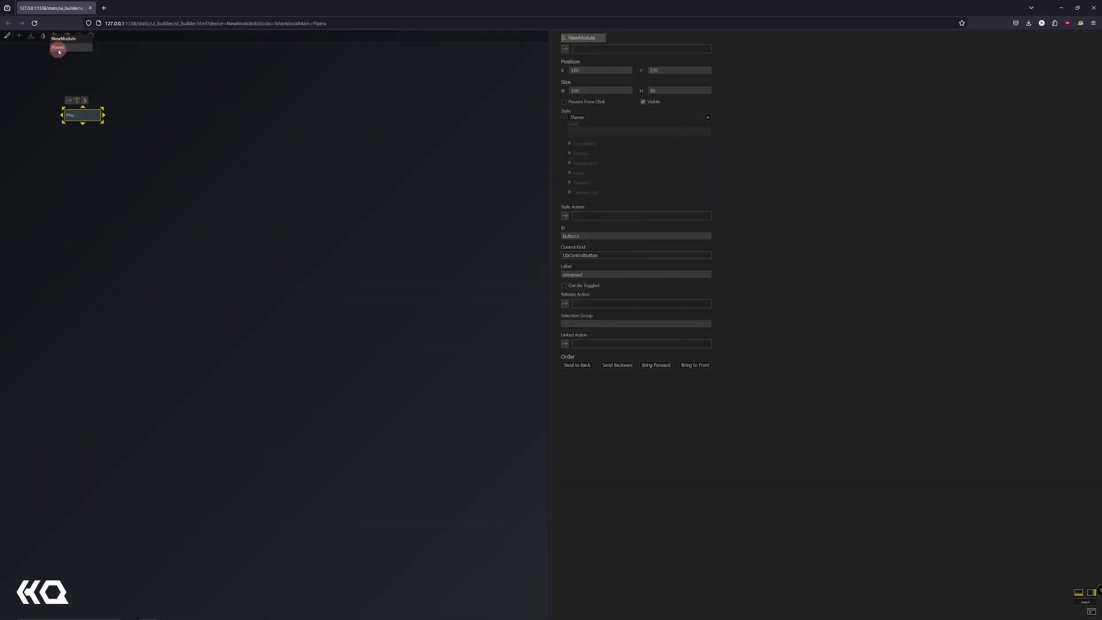
left_click(59, 50)
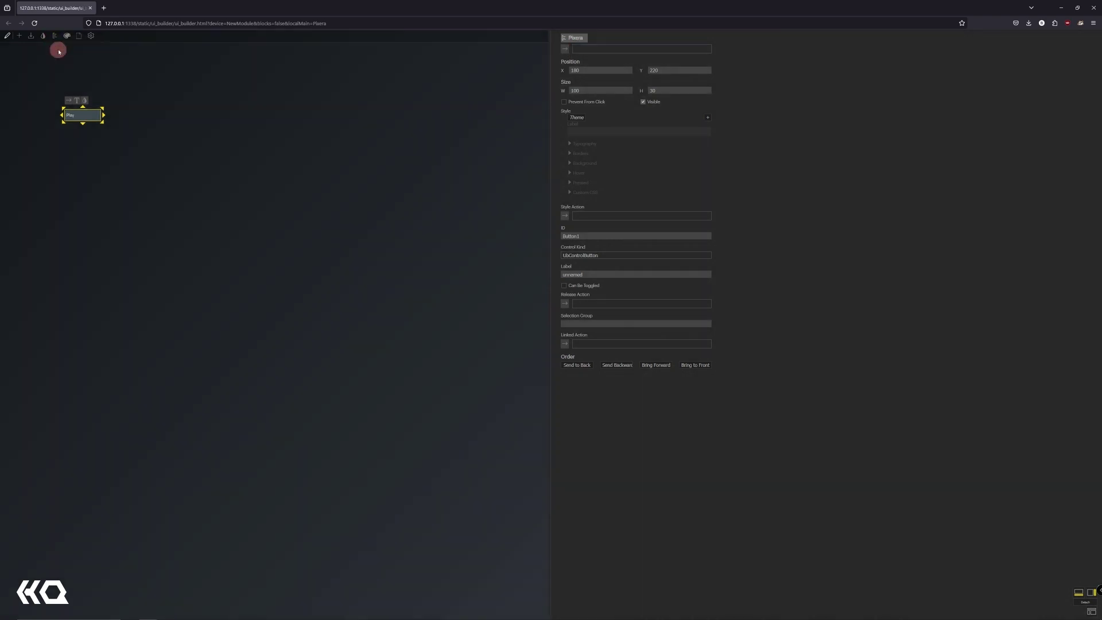
left_click(571, 41)
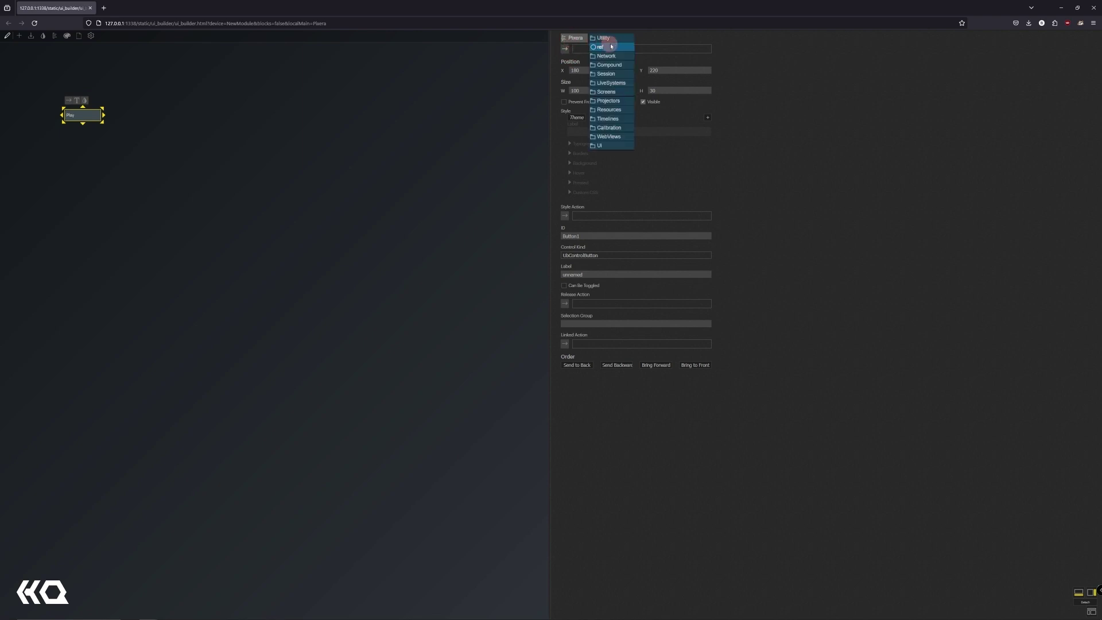
left_click(614, 122)
left_click(647, 38)
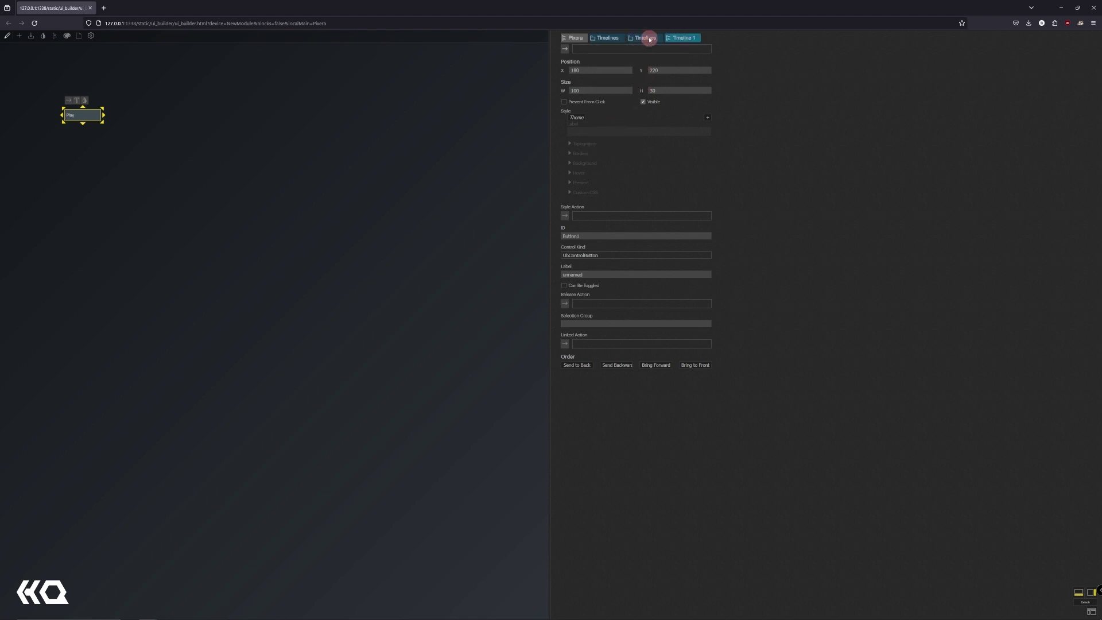
left_click(679, 38)
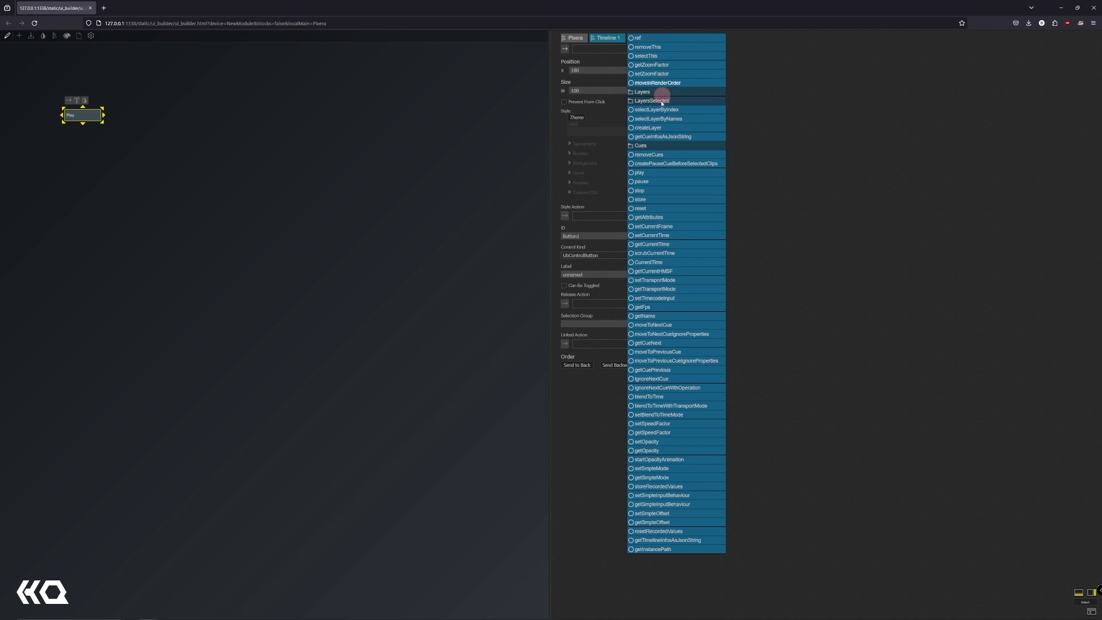
left_click(640, 173)
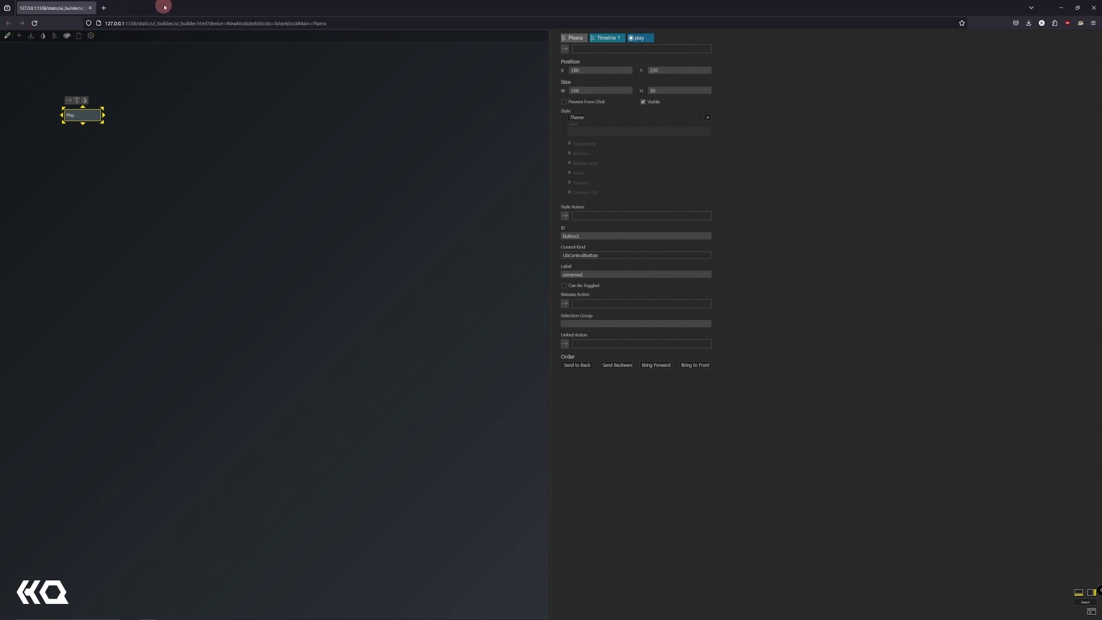
- Switch back to Pixera, show the timeline in the Control workspace, and test the Play button outside edit mode
left_click_drag(164, 7, 1101, 370)
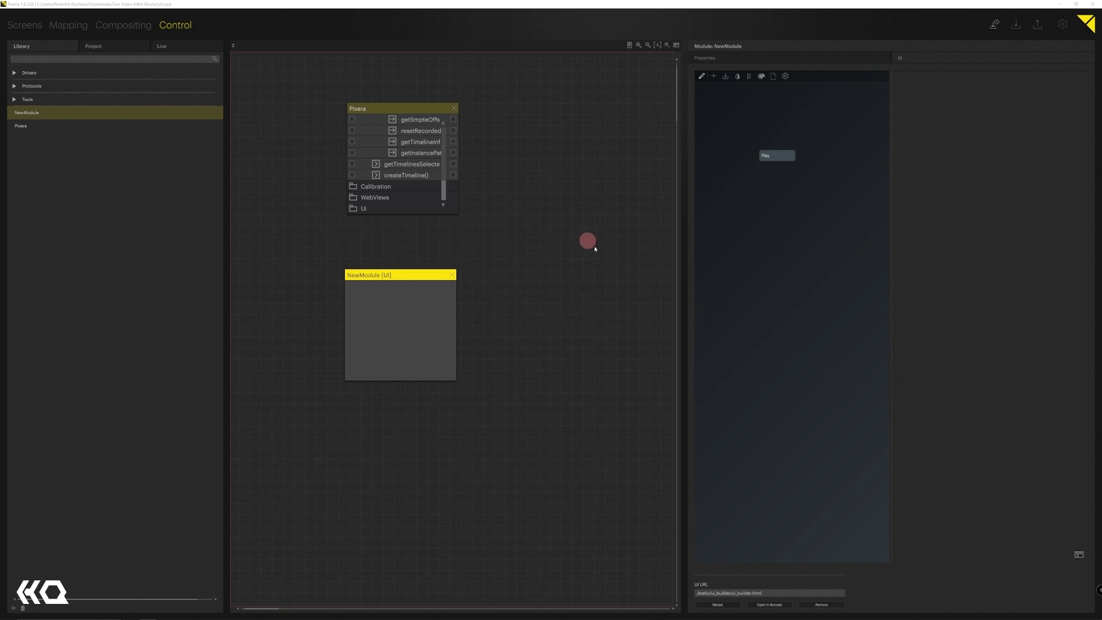
left_click(674, 50)
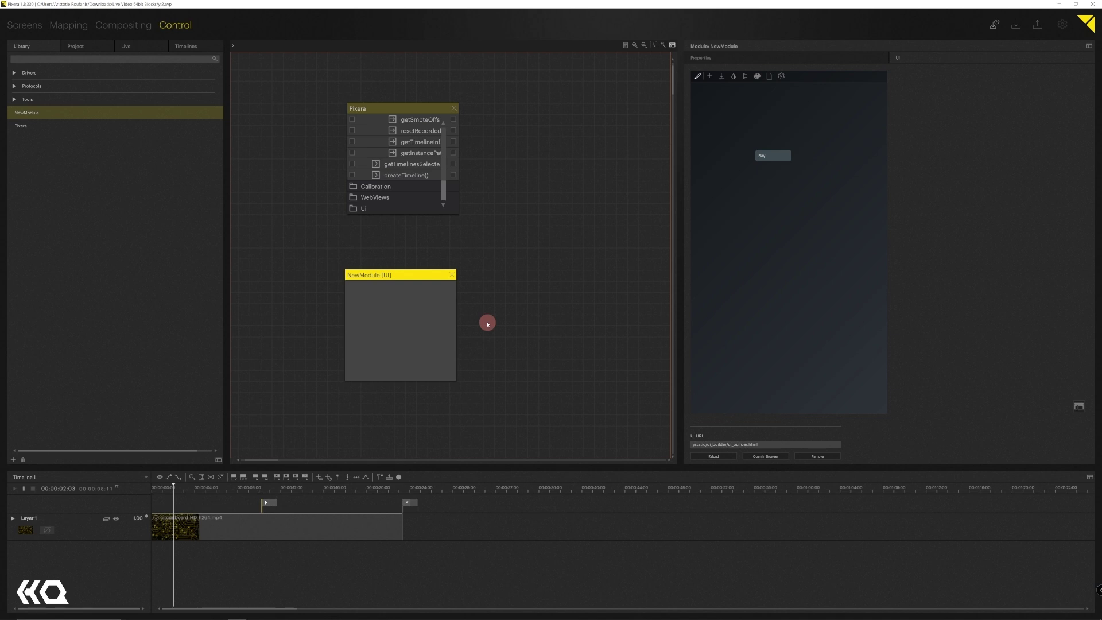
left_click(766, 160)
left_click(697, 77)
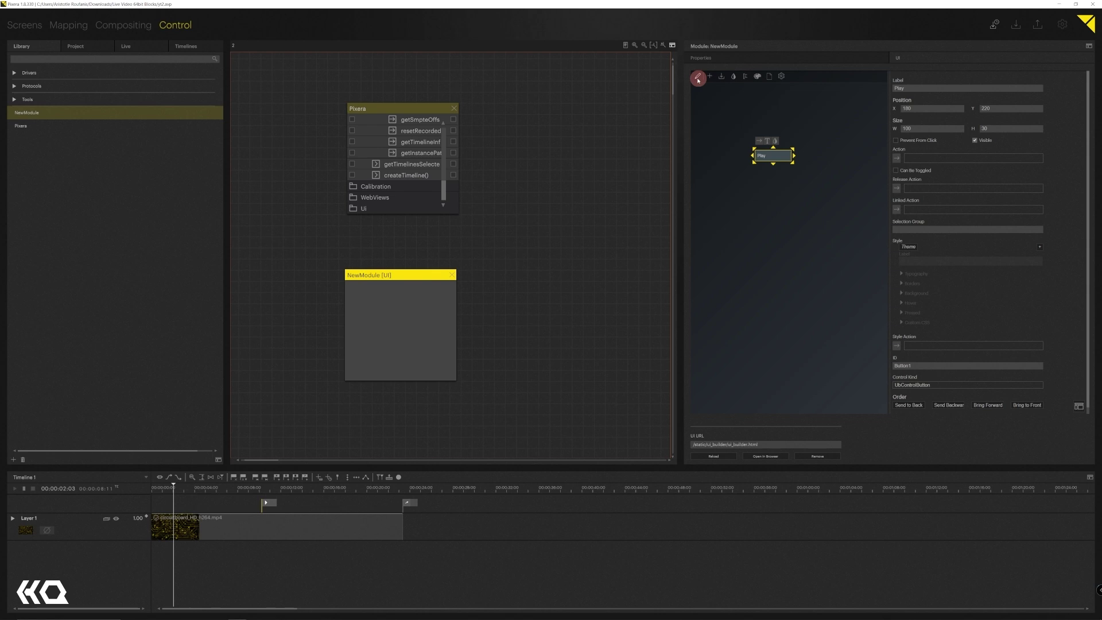
left_click(765, 158)
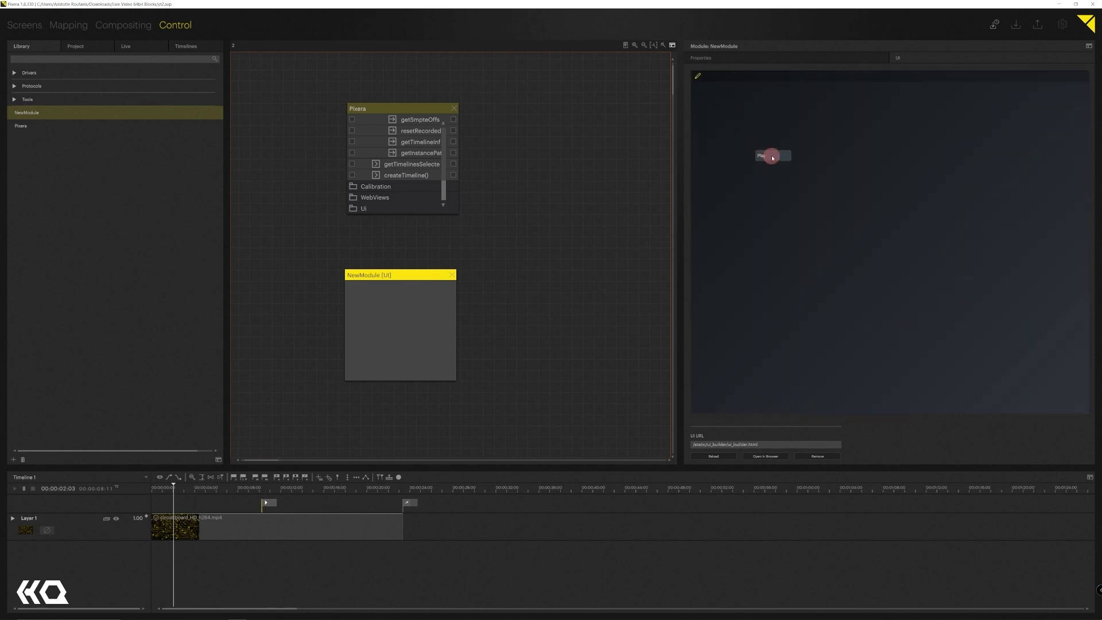
- Toggle the UI's edit mode on and off to try both modes, leaving edit mode enabled
left_click(697, 78)
left_click(715, 113)
left_click(697, 77)
left_click(731, 136)
left_click(697, 77)
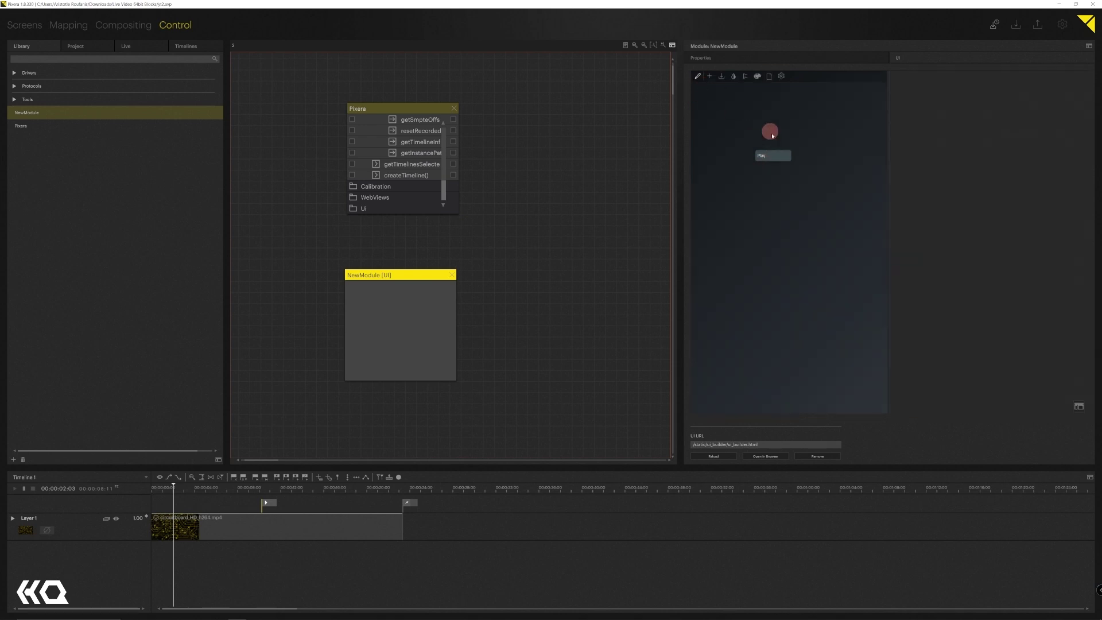
left_click(773, 158)
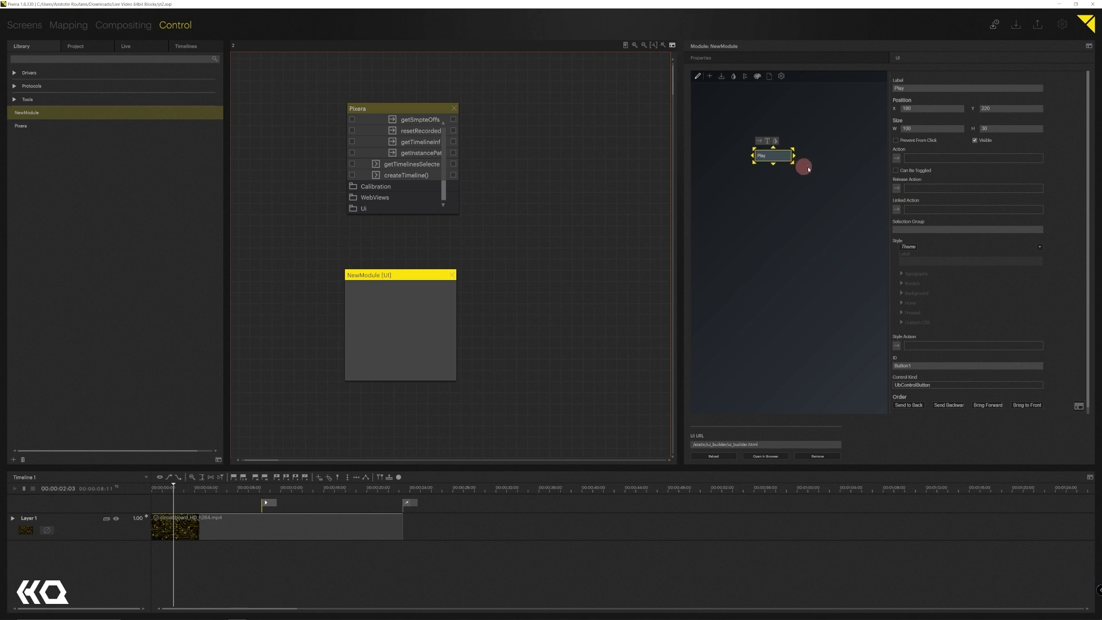
left_click(897, 159)
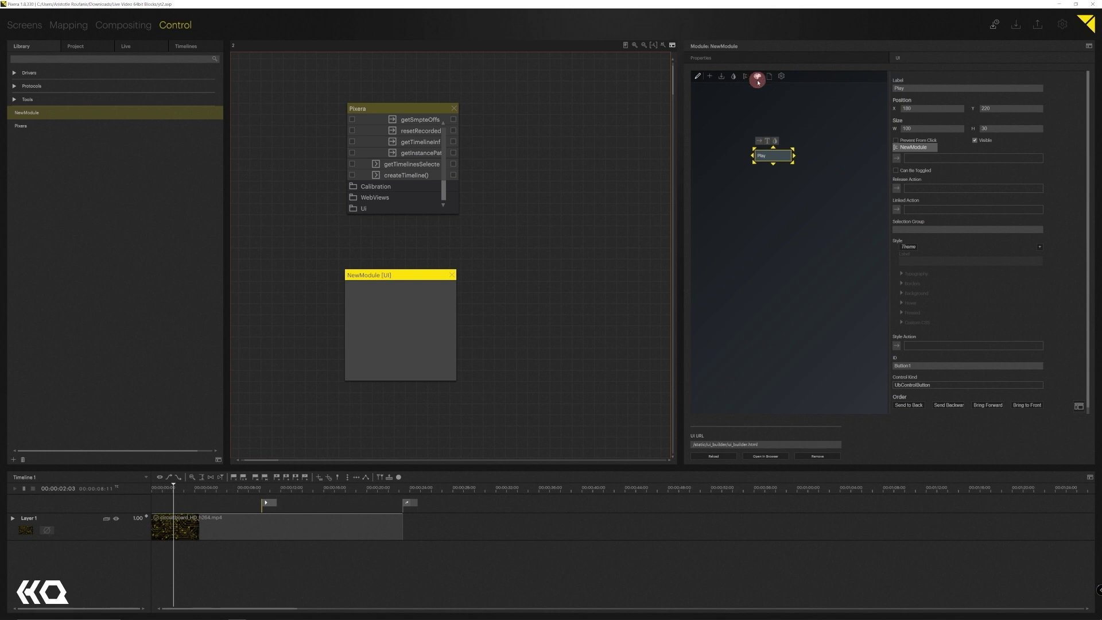
left_click(717, 456)
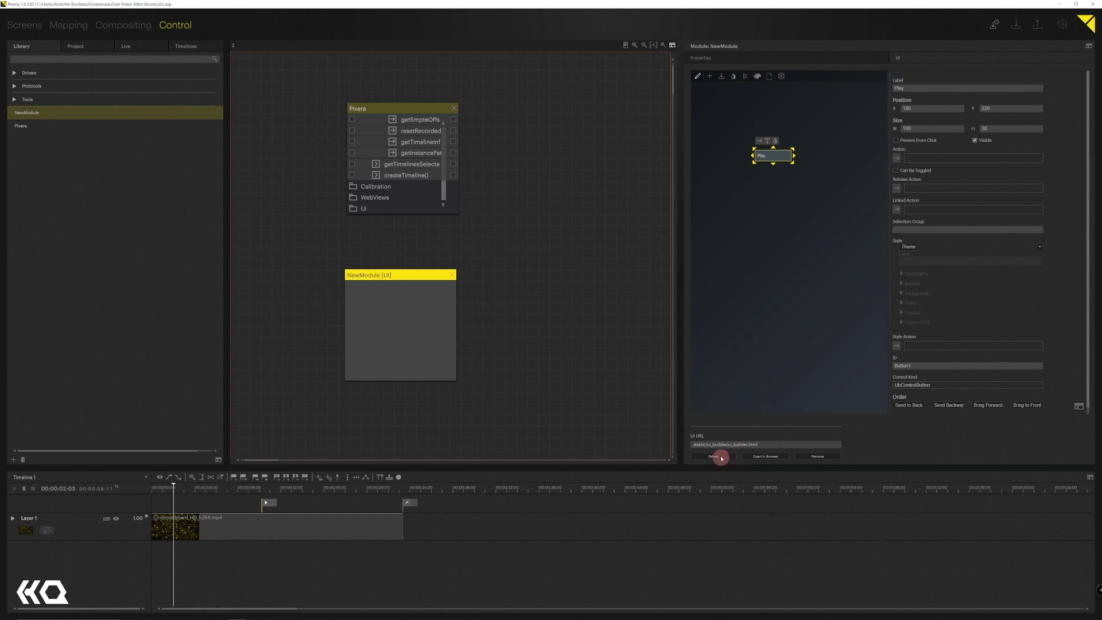
- Set the Play button's action to the play function of Timeline 1 in the Pixera module
left_click(776, 155)
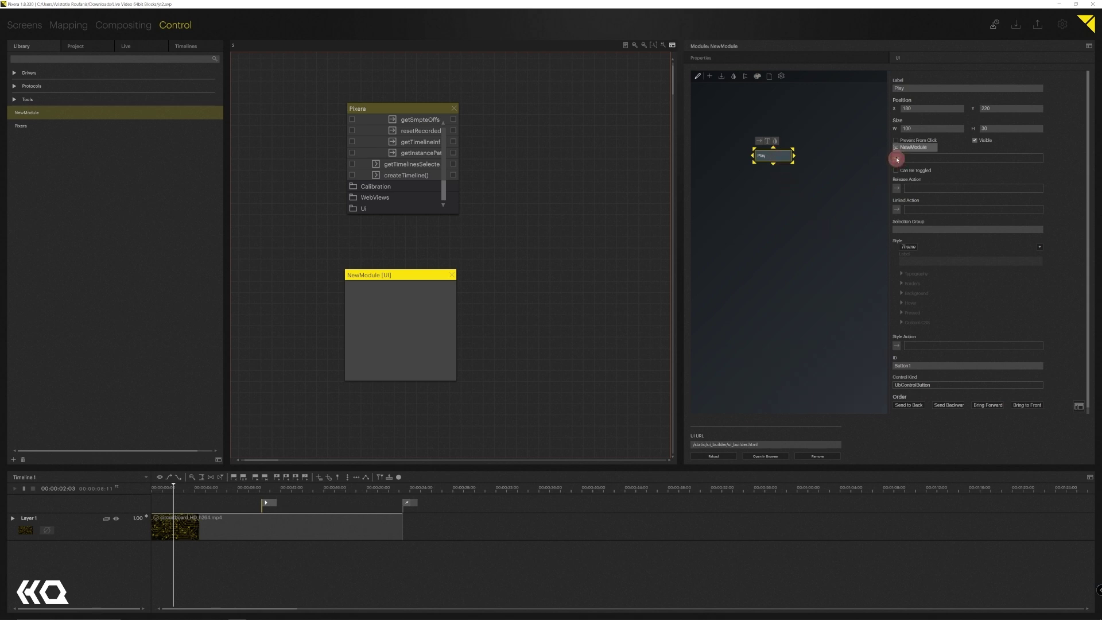
left_click(752, 79)
left_click(902, 148)
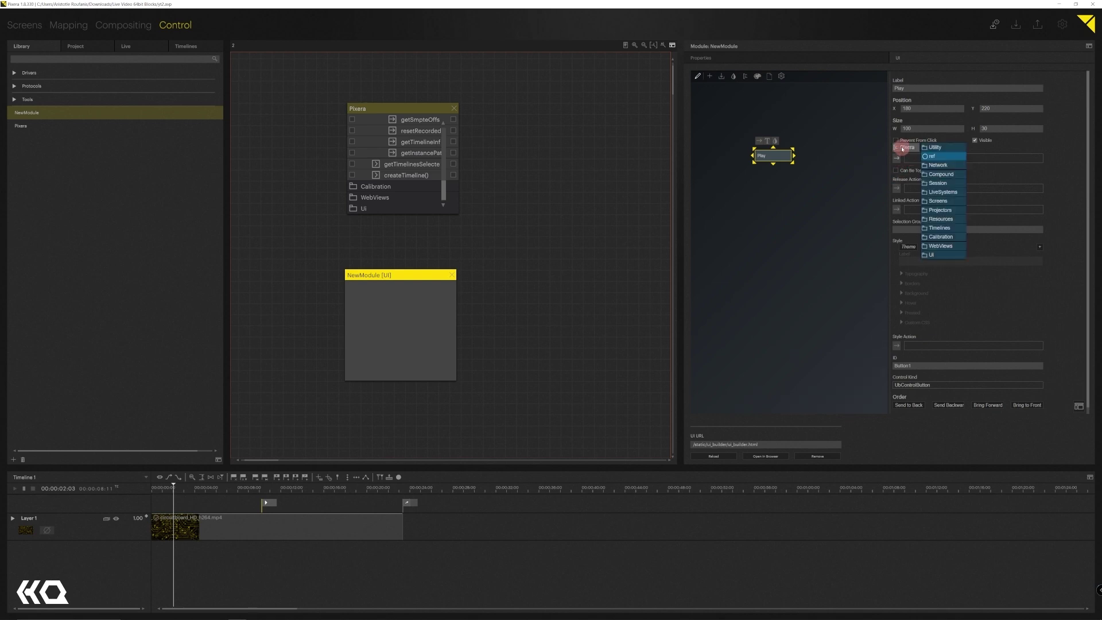
left_click(938, 228)
left_click(957, 176)
left_click(1009, 148)
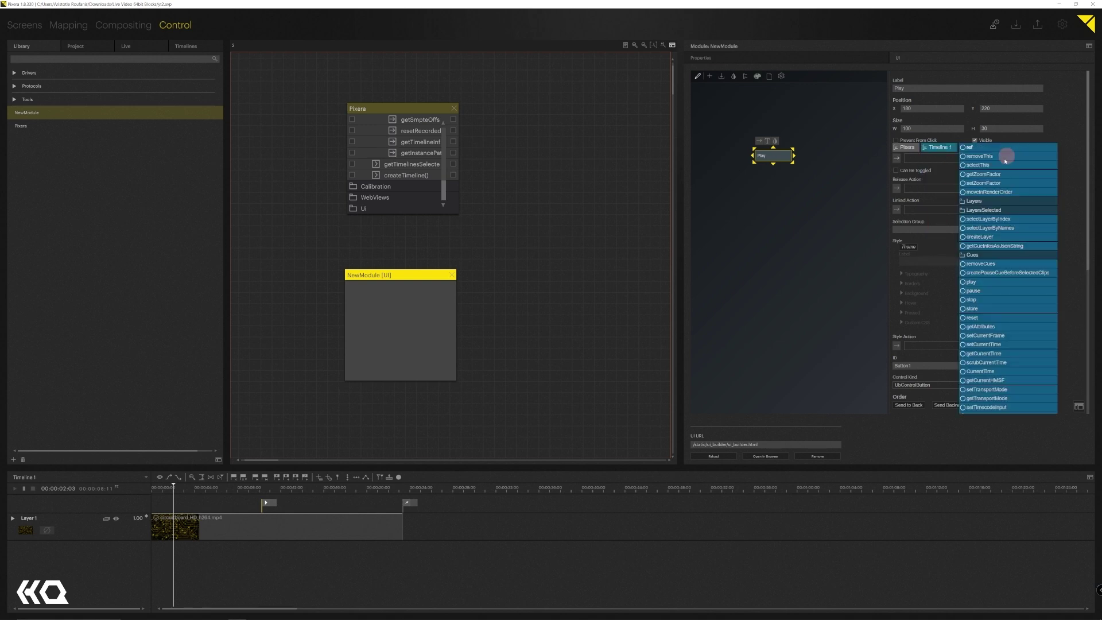
left_click(970, 299)
left_click(965, 282)
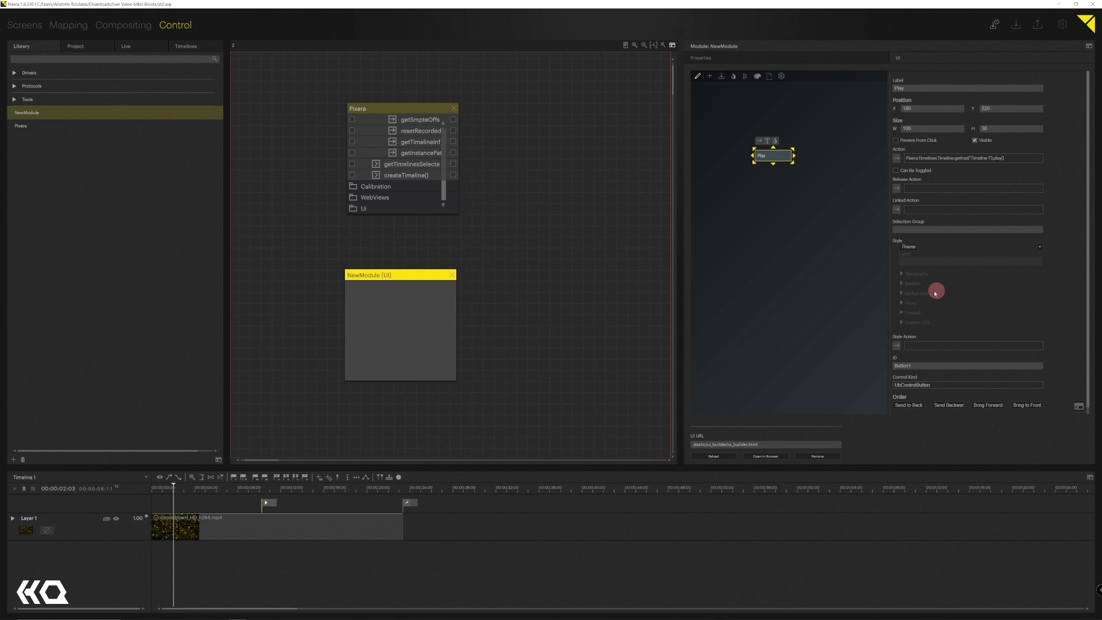
- Test the Play button outside edit mode and return to edit mode
left_click(699, 77)
left_click(763, 156)
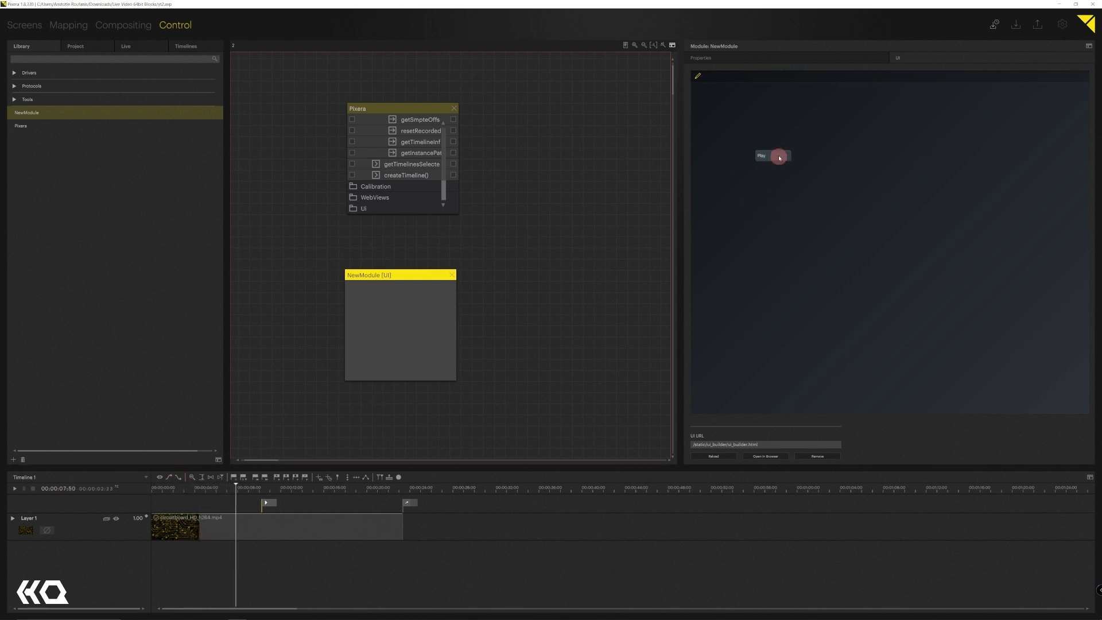
left_click(697, 76)
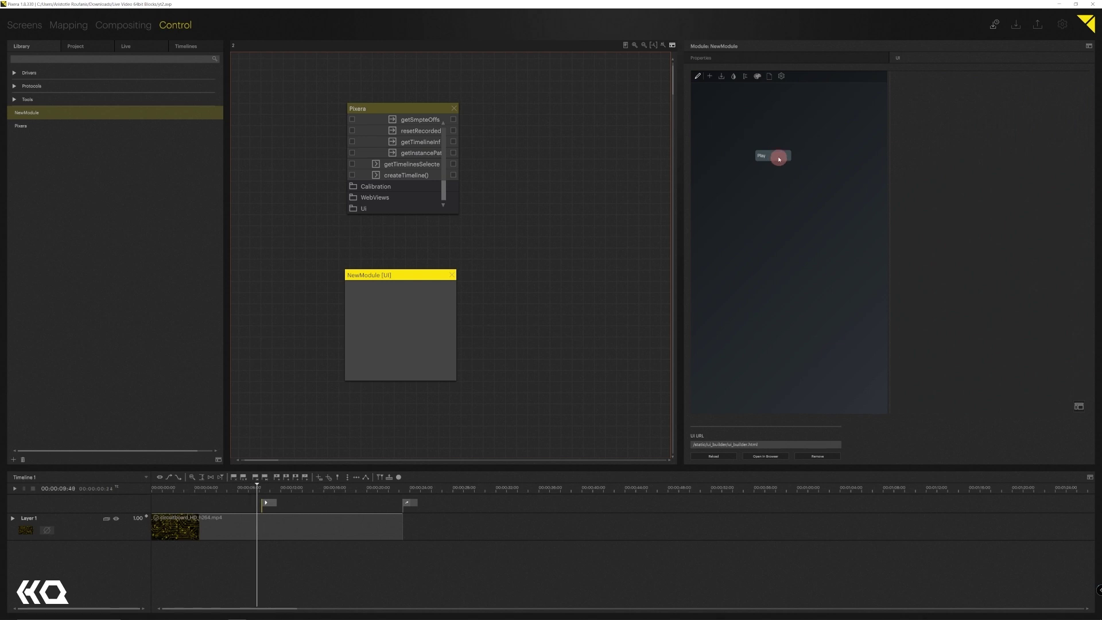
- Move the Play button higher, duplicate it beside the original at about X 190, Y 80, and label the copy Pause
mouse_move(771, 156)
left_mouse_down()
mouse_move(730, 109)
mouse_move(772, 111)
left_mouse_up()
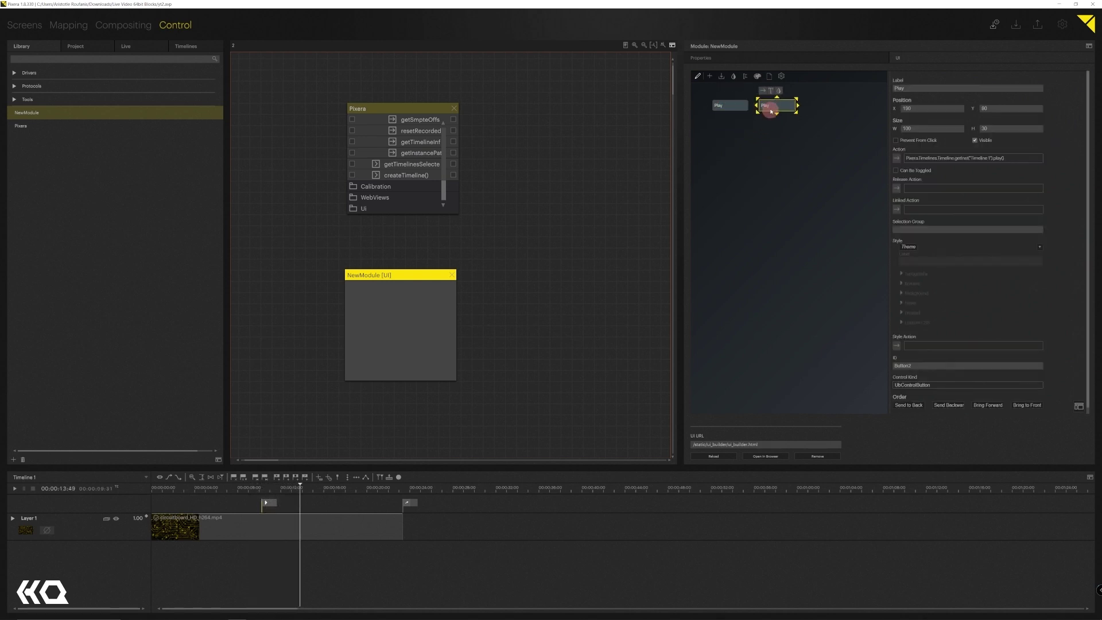
left_click(922, 88)
type("P")
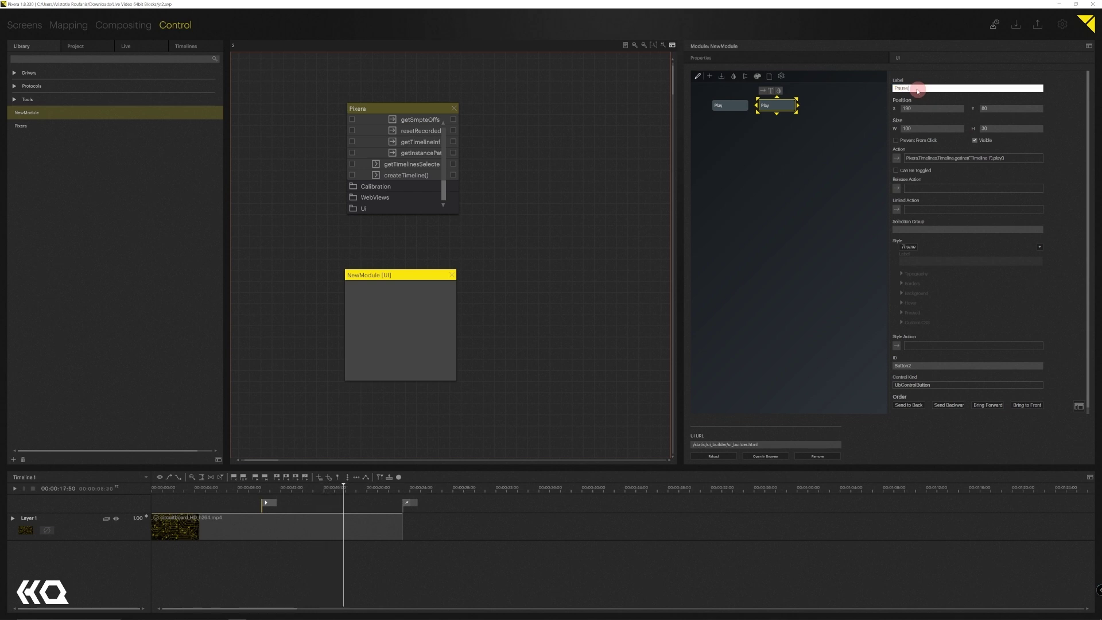
- Set the Pause button's action to the pause function of Timeline 1
left_click(897, 157)
left_click(935, 149)
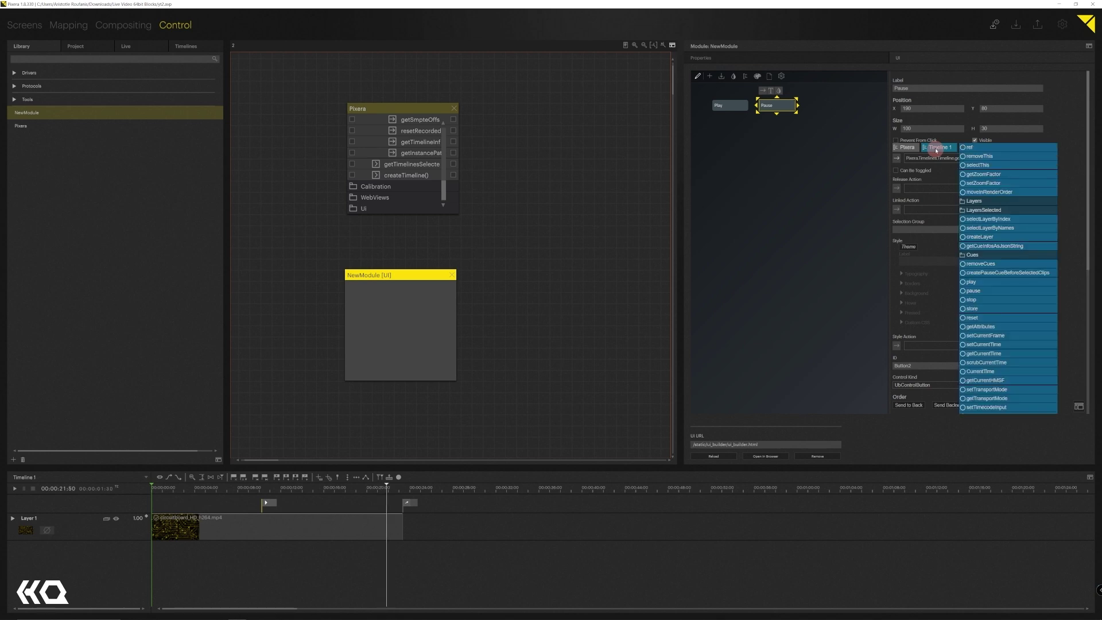
left_click(966, 291)
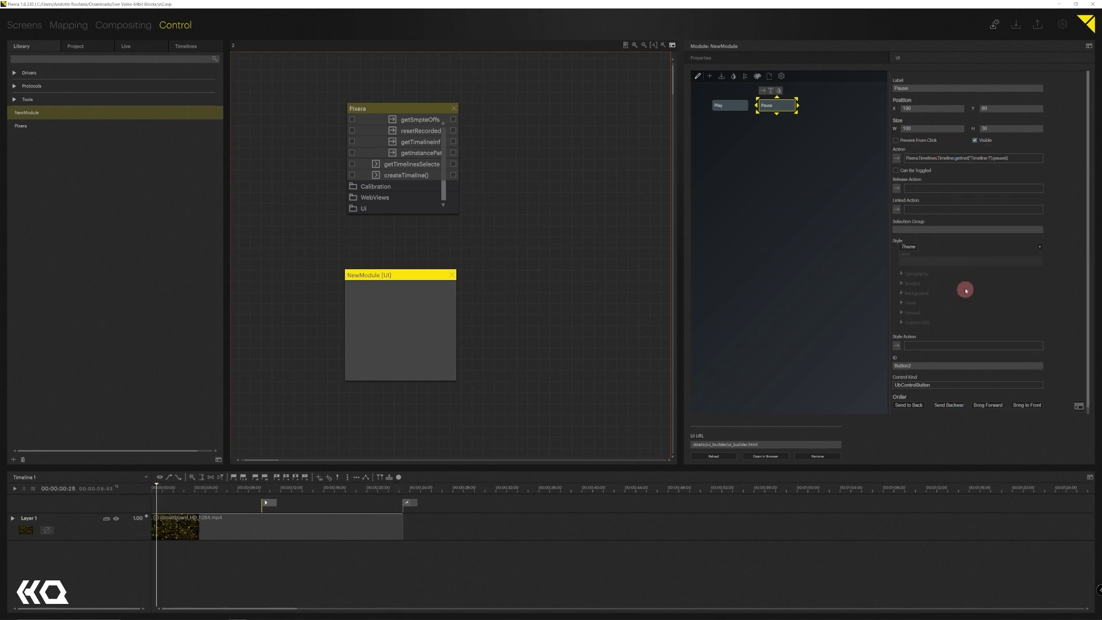
- Test the Play and Pause buttons outside edit mode, switching back to edit mode when done
left_click(698, 76)
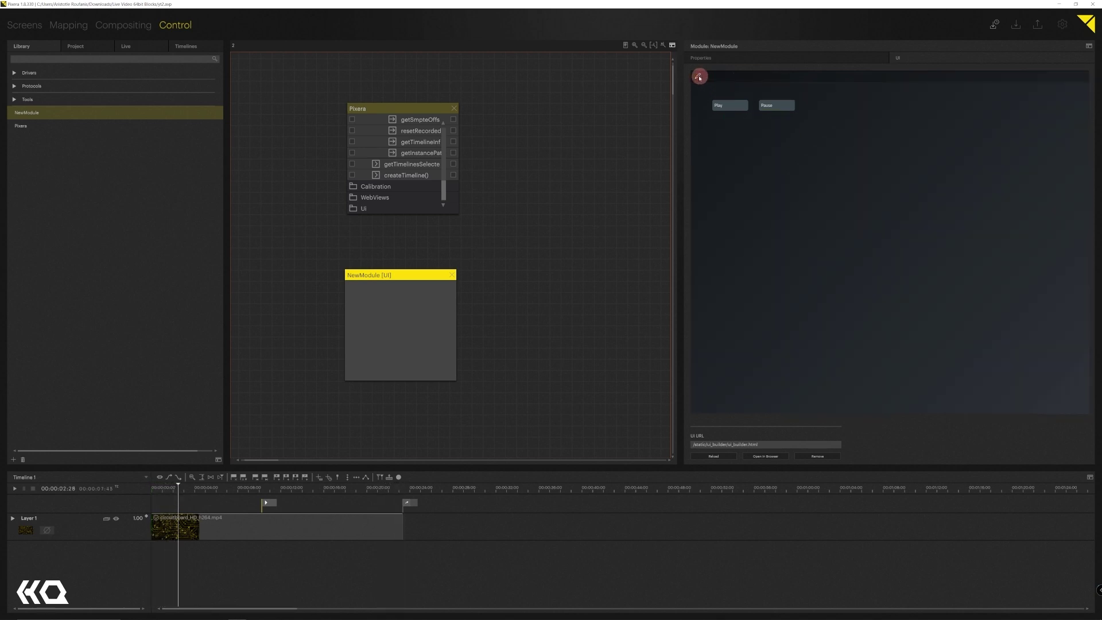
left_click(771, 105)
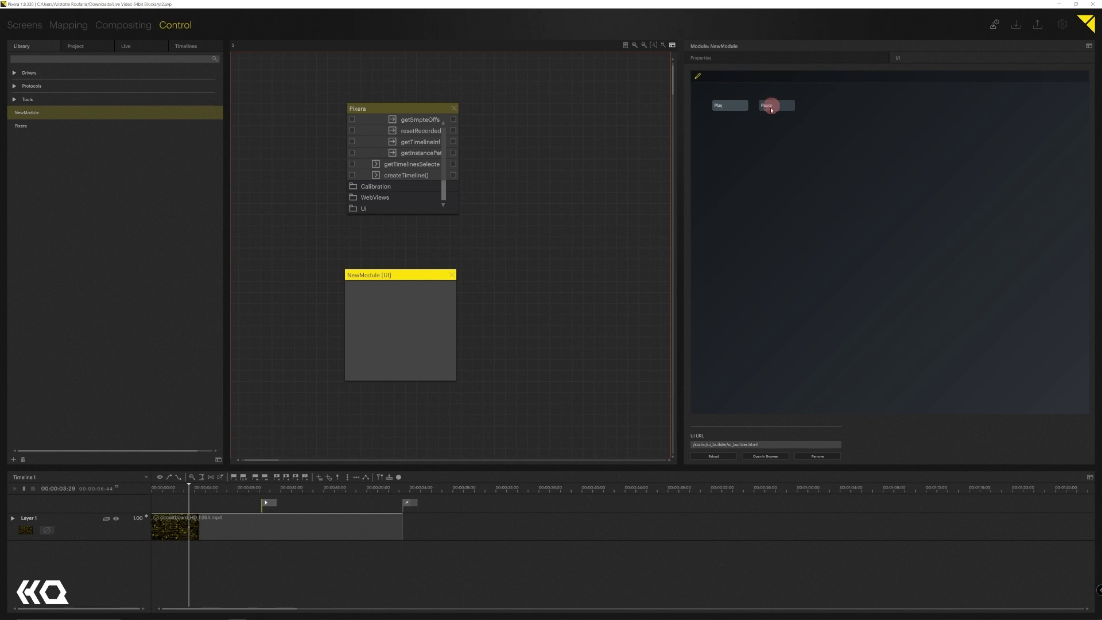
left_click(729, 105)
left_click(775, 106)
left_click(737, 108)
left_click(701, 78)
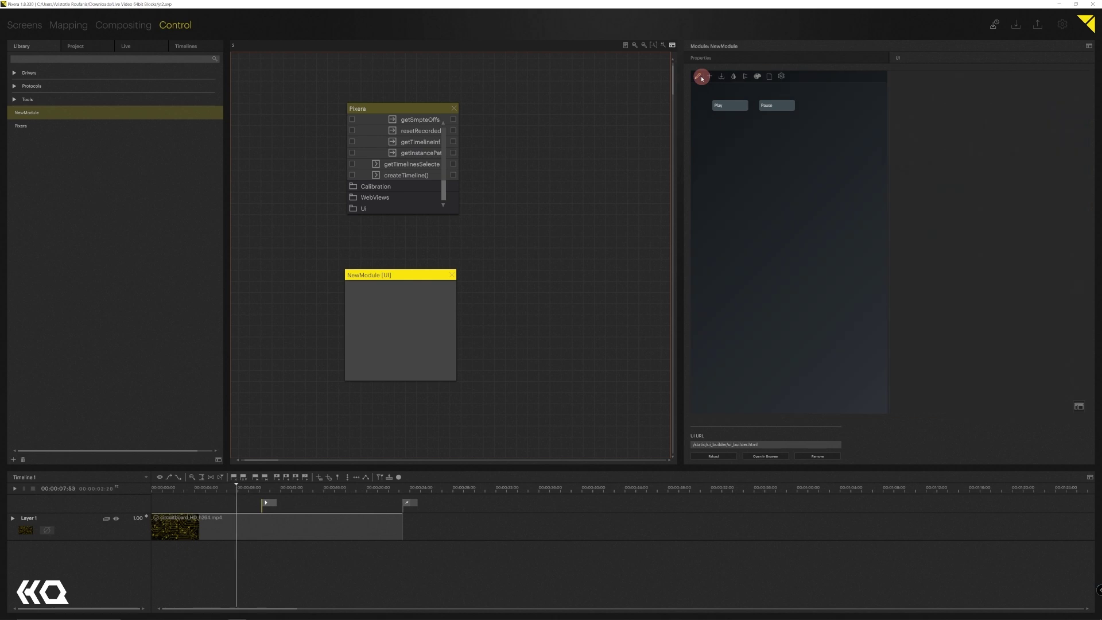
left_click(701, 77)
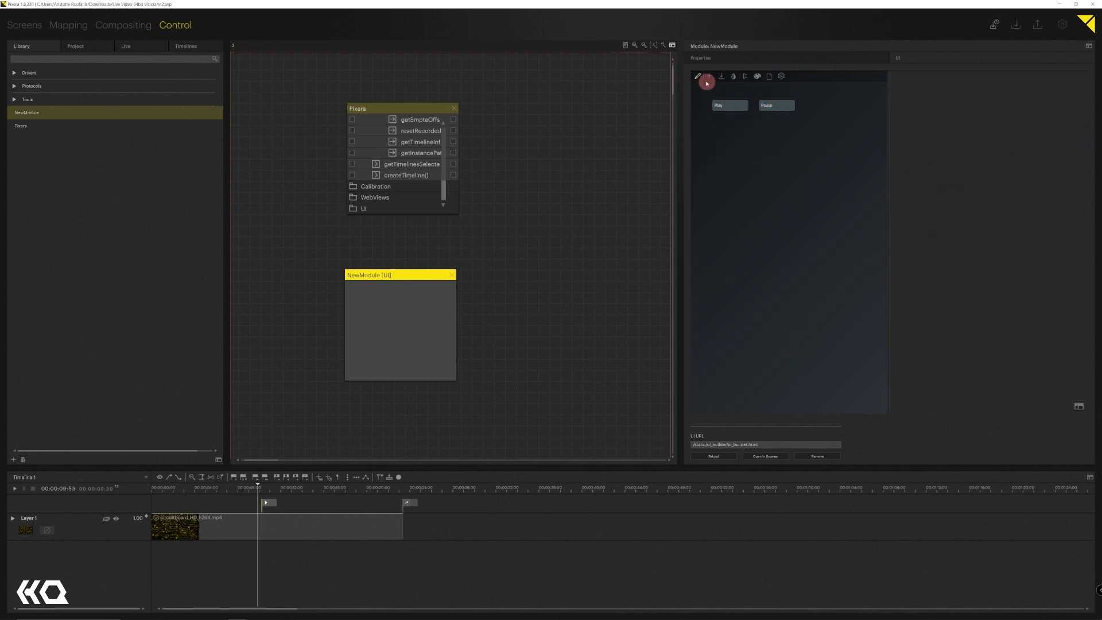
left_click(768, 105)
left_click(703, 80)
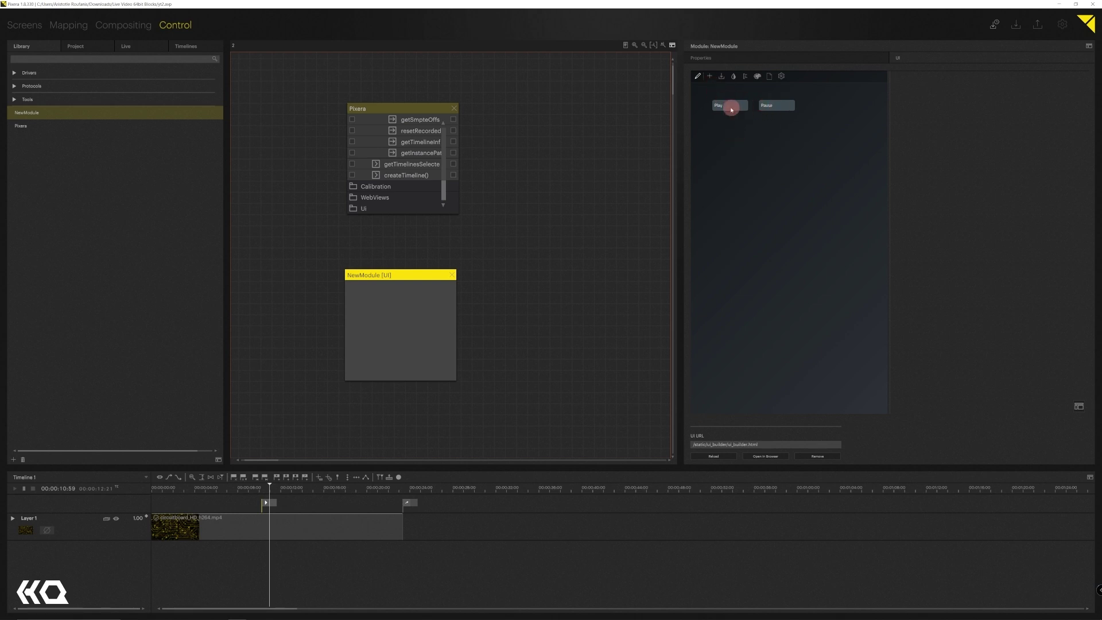
left_click(699, 76)
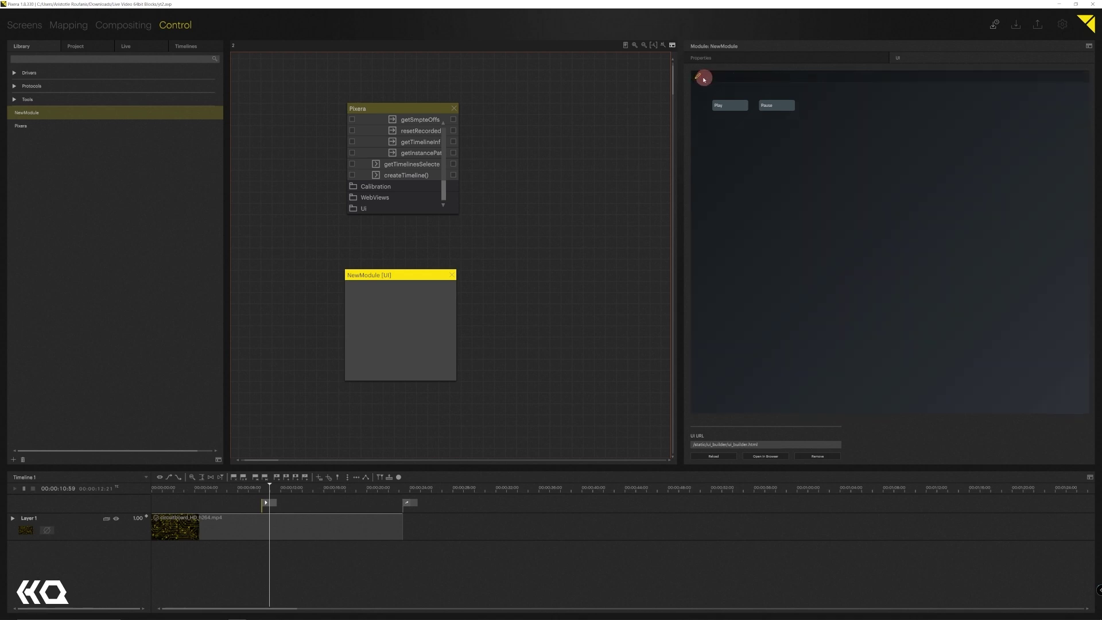
left_click(698, 77)
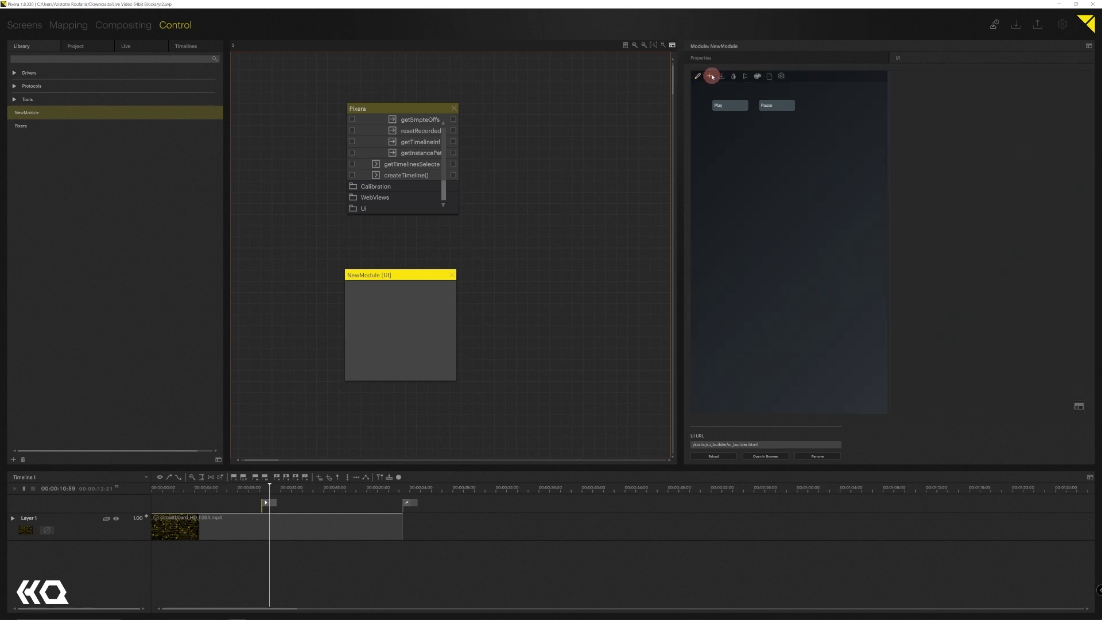
- Add a Player control to the UI and place it below the Play and Pause buttons at X 60, Y 140
left_click(736, 178)
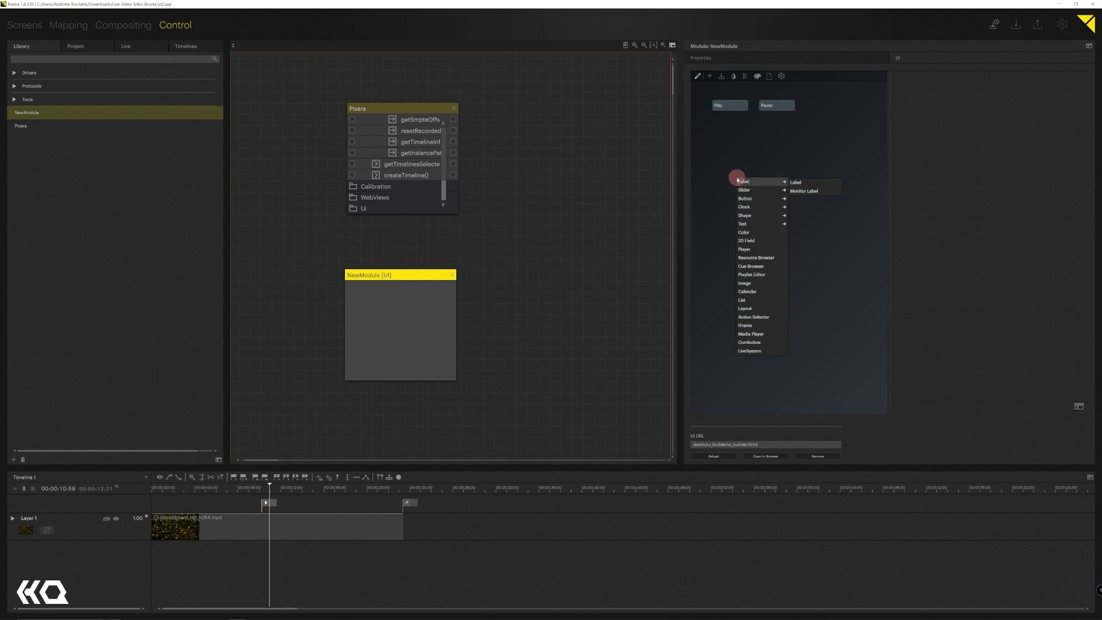
left_click(710, 76)
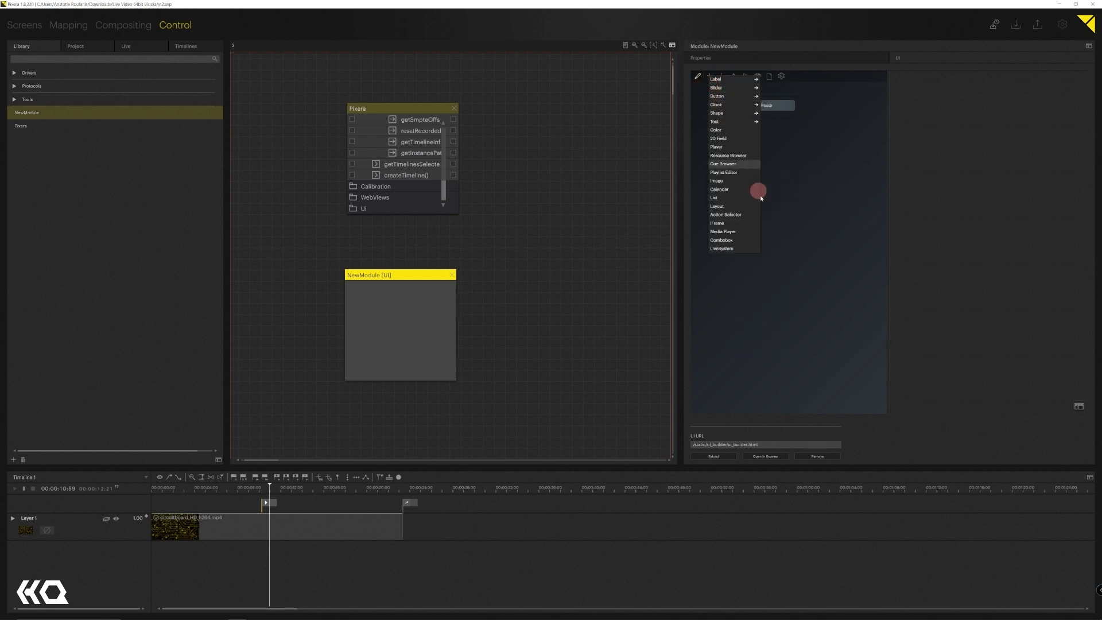
left_click(806, 211)
left_click(728, 203)
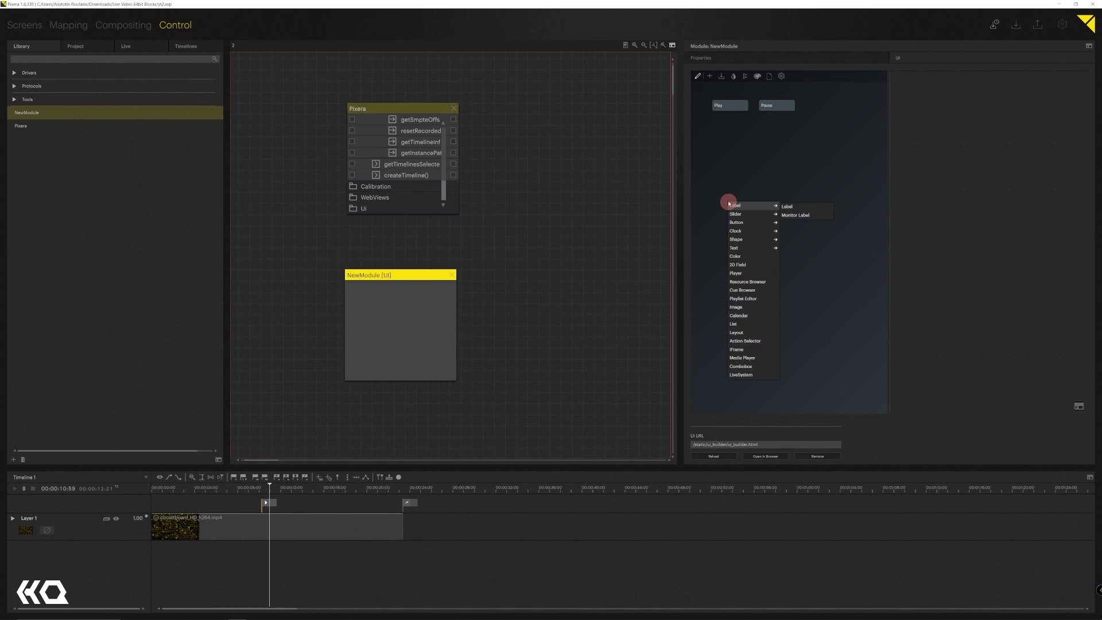
left_click(750, 238)
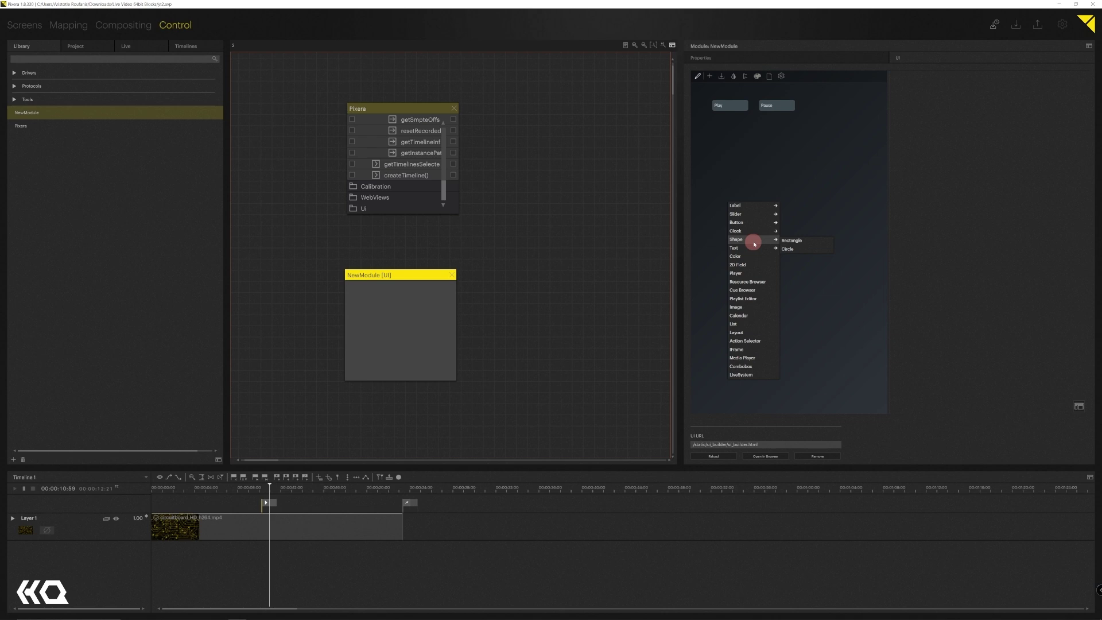
left_click(741, 274)
left_click_drag(753, 98, 759, 131)
left_click(751, 183)
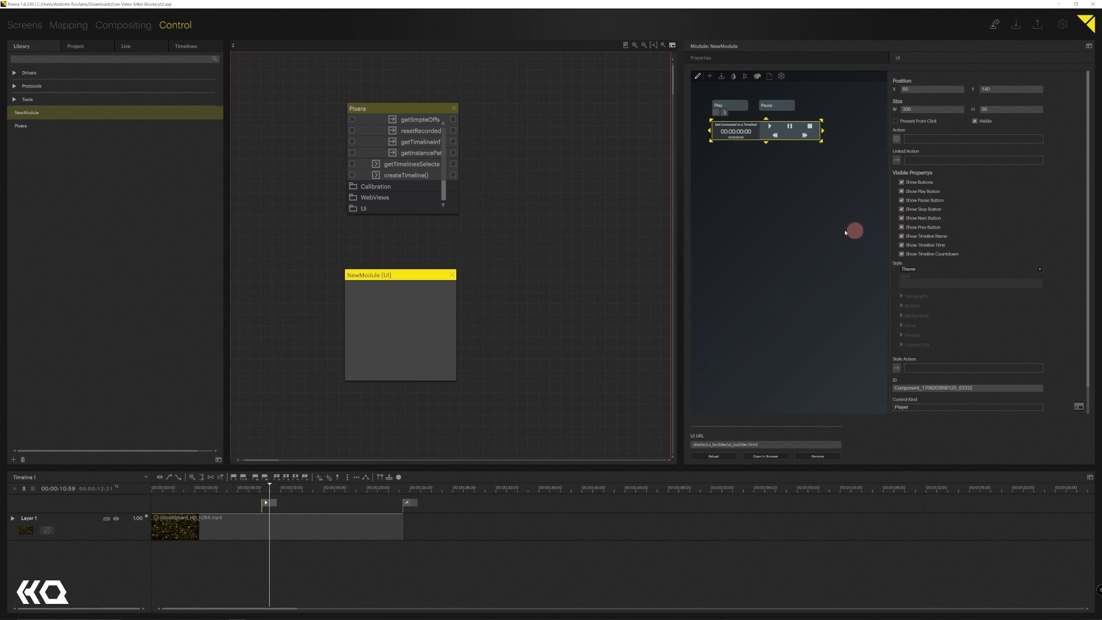
left_click(821, 224)
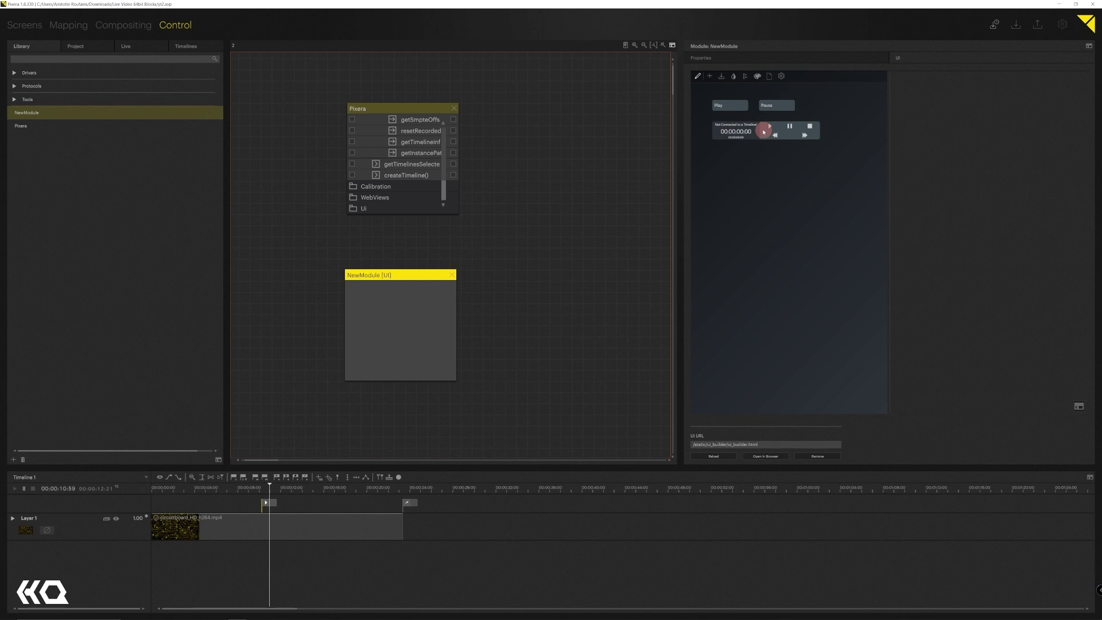
- Set the Player control's action to Timeline 1 from the Pixera timelines
left_click(746, 139)
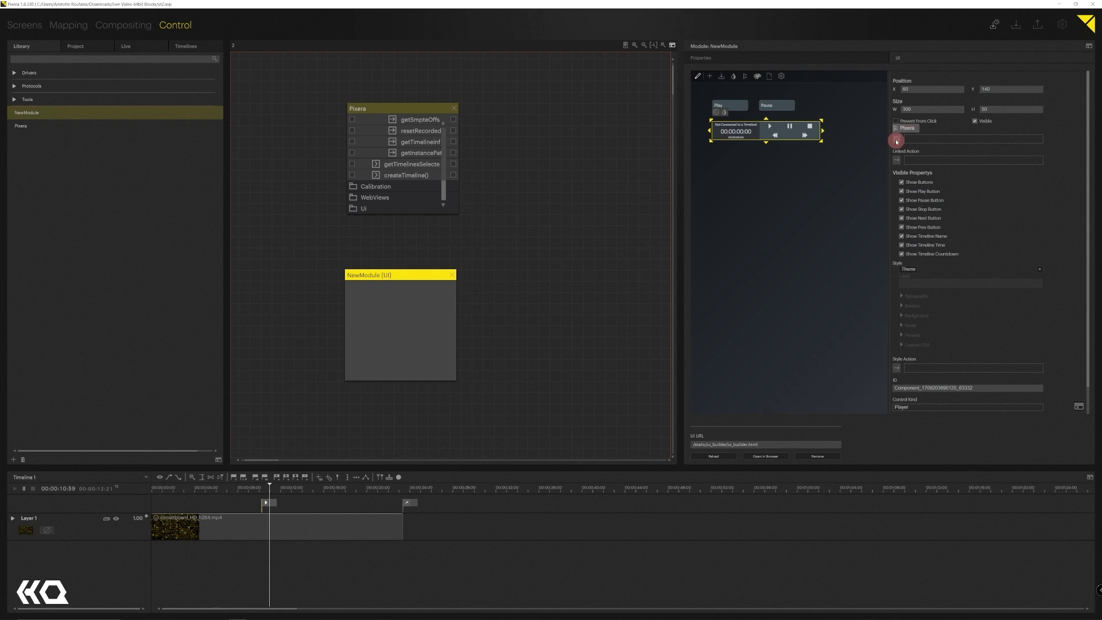
left_click(900, 131)
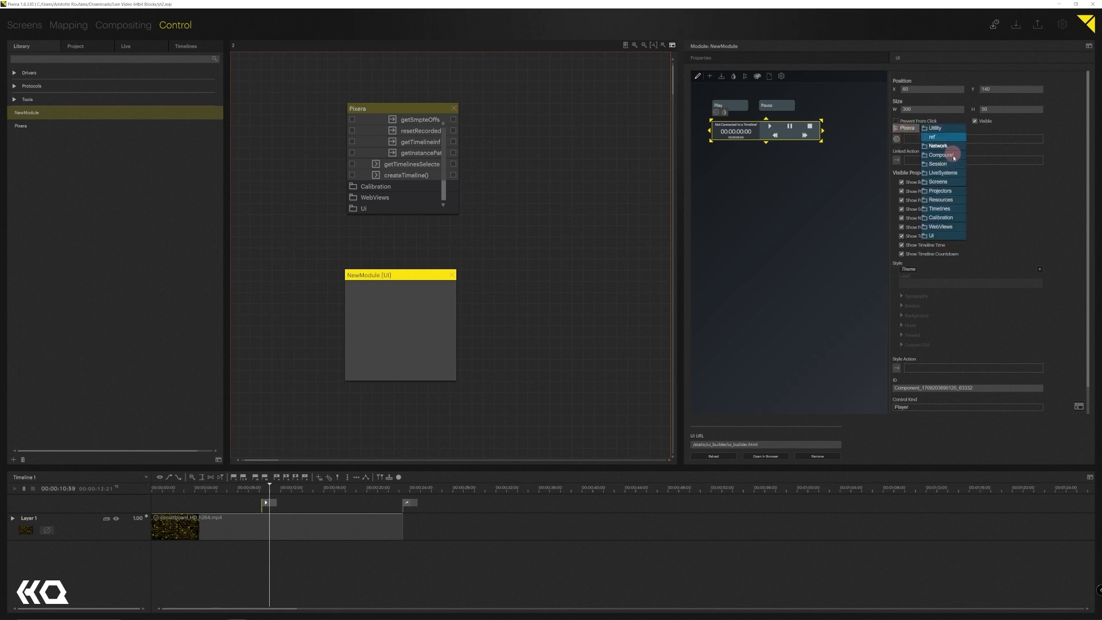
left_click(940, 209)
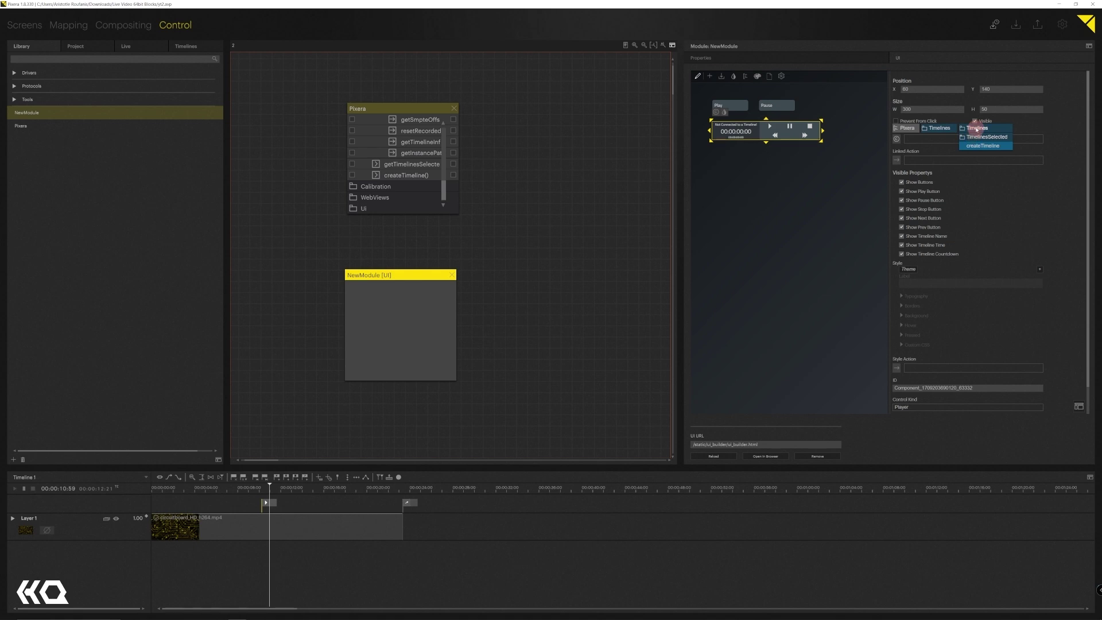
left_click(977, 129)
left_click(1003, 130)
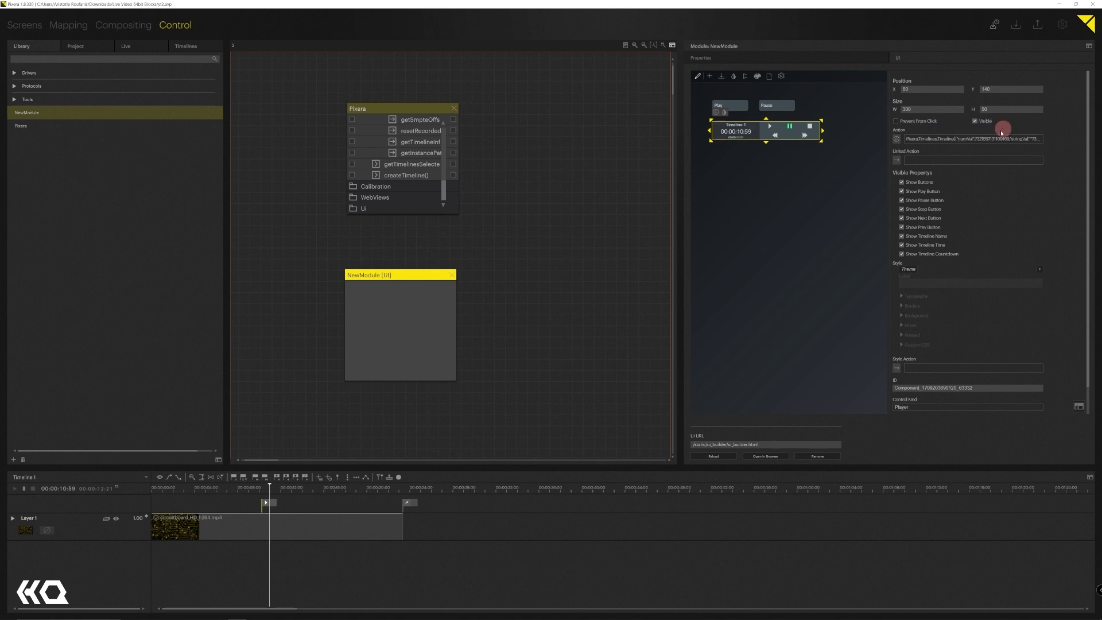
- Start playback from the Player control outside edit mode and return to edit mode
left_click(781, 132)
left_click(697, 76)
left_click(771, 125)
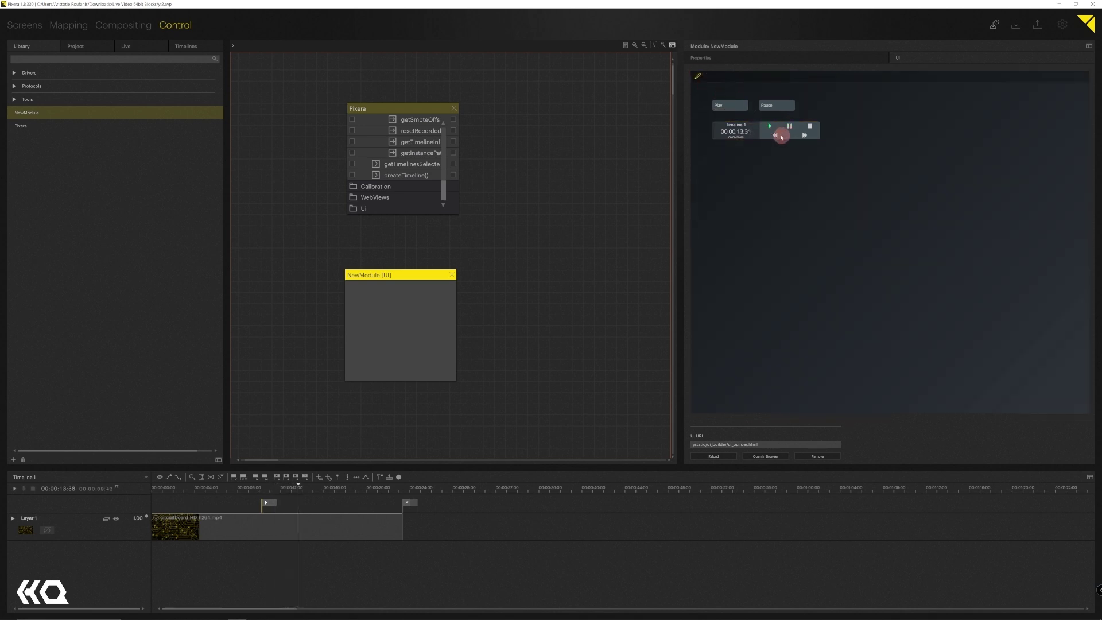
left_click(697, 76)
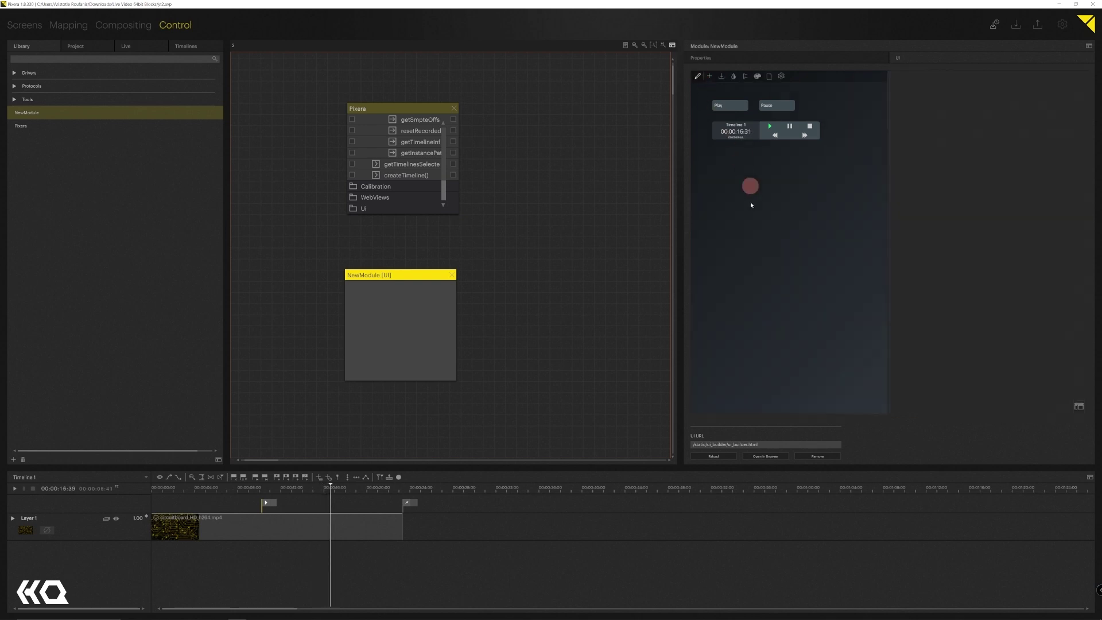
- Add a Cue Browser to the UI and place it below the Player at about X 50, Y 220
left_click(709, 76)
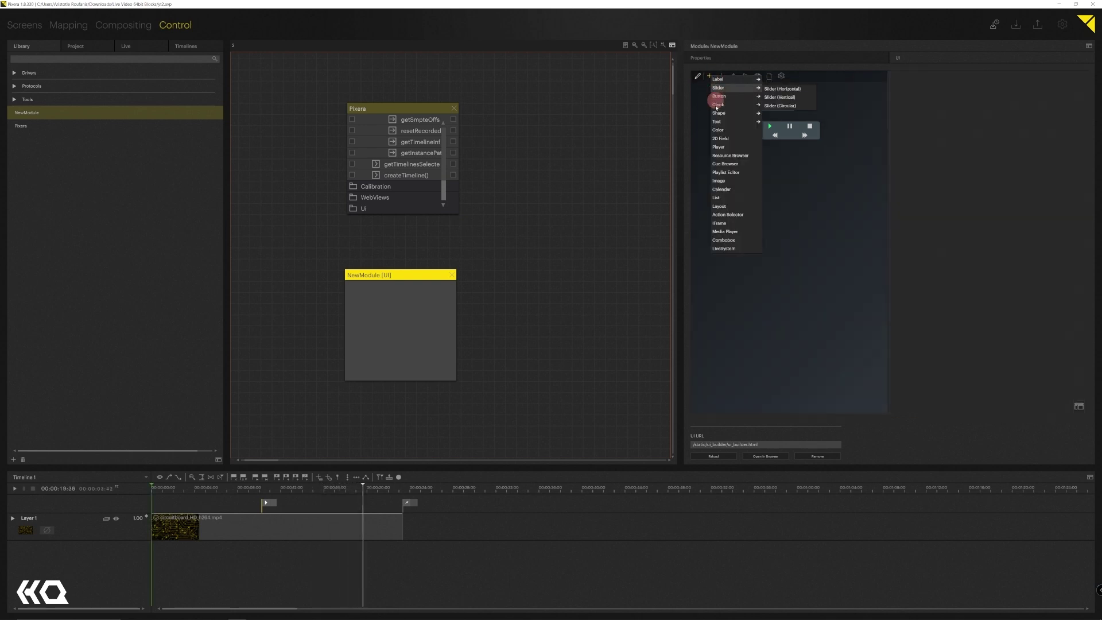
left_click(725, 166)
left_click_drag(770, 151, 770, 226)
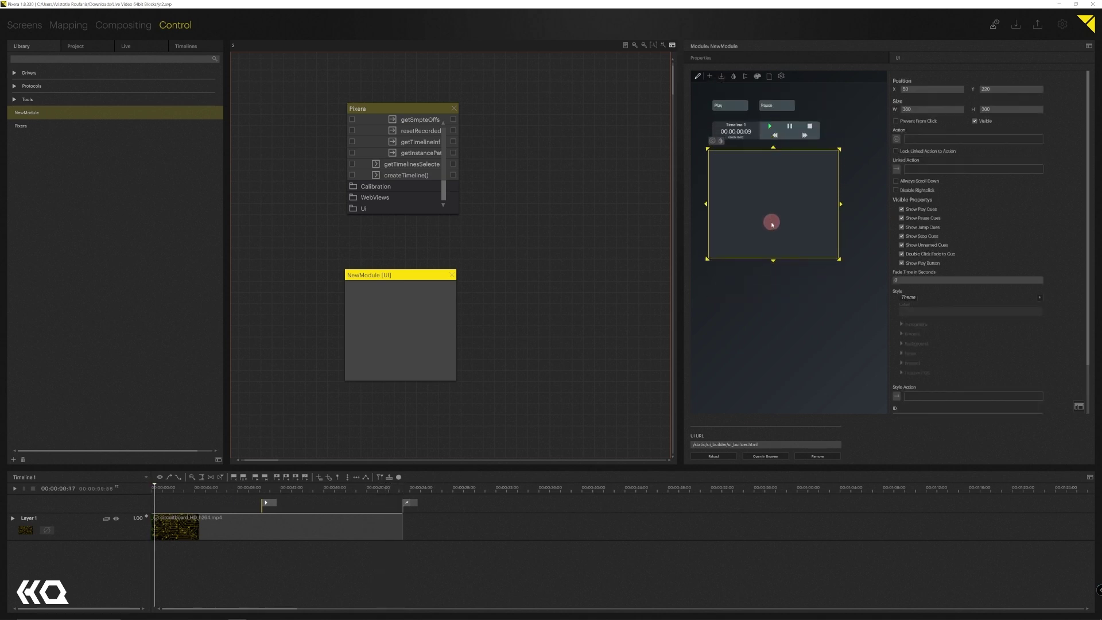
- Set the Cue Browser's action to Timeline 1 from the Pixera timelines and leave edit mode
left_click(896, 139)
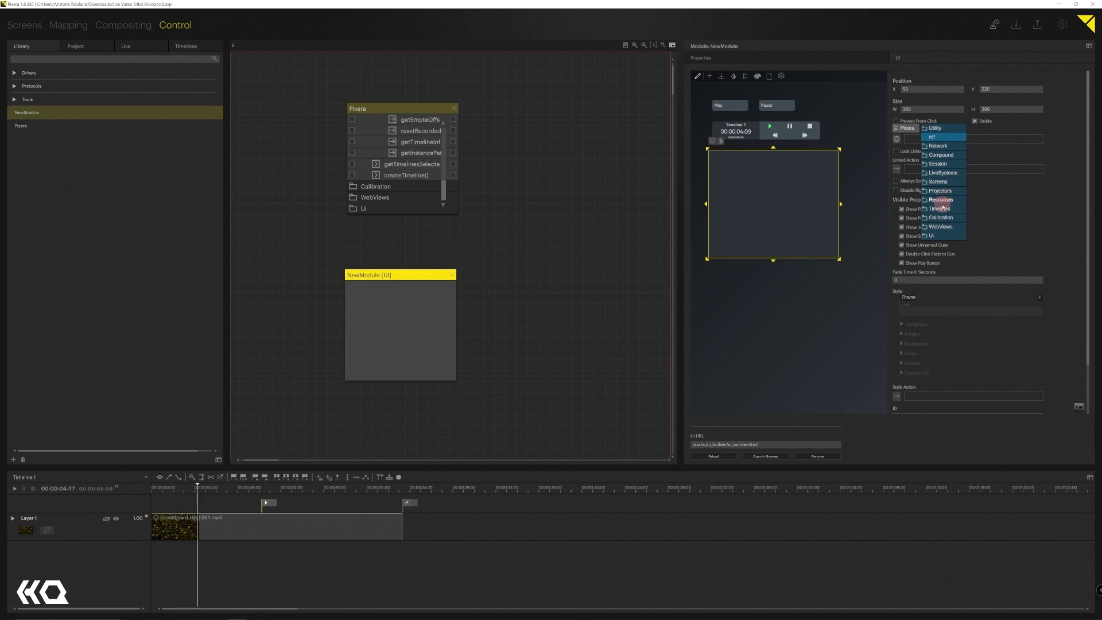
left_click(939, 208)
left_click(976, 128)
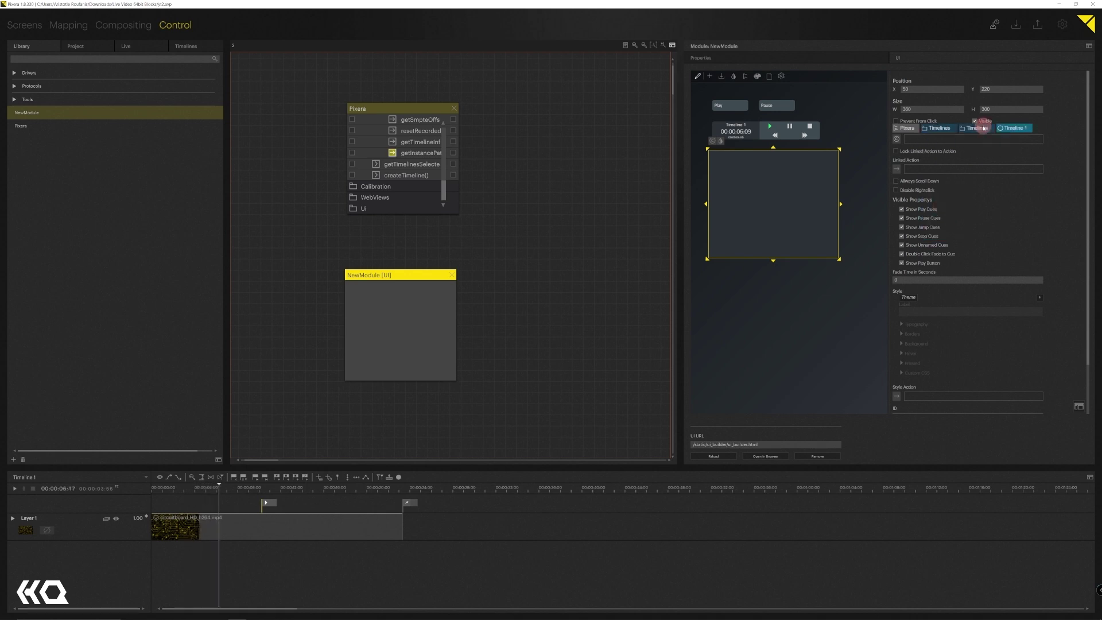
left_click(1003, 129)
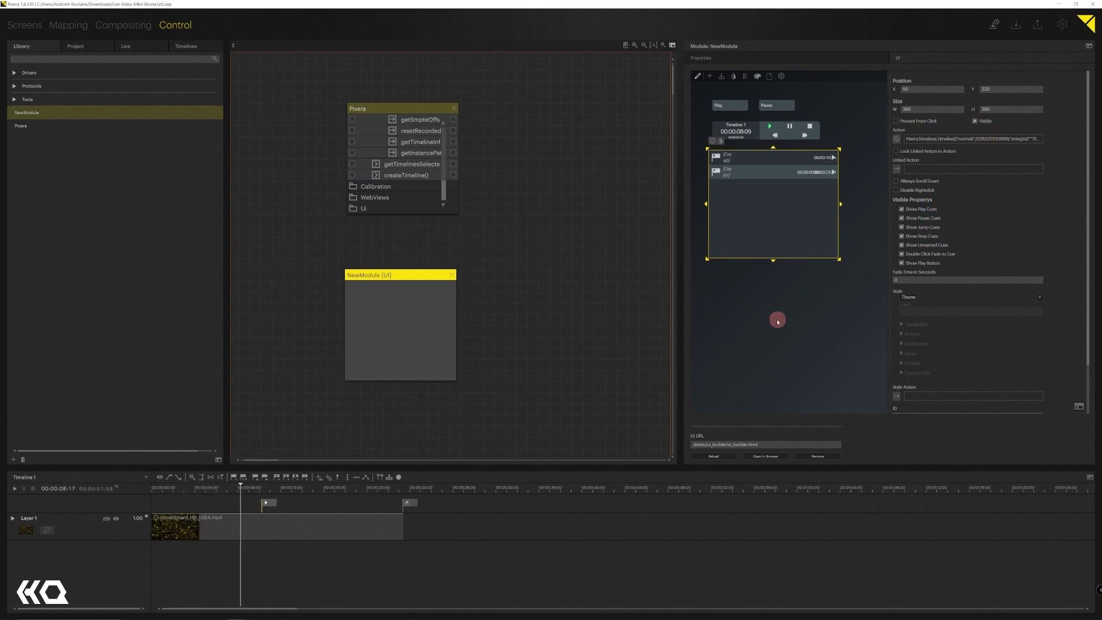
left_click(697, 76)
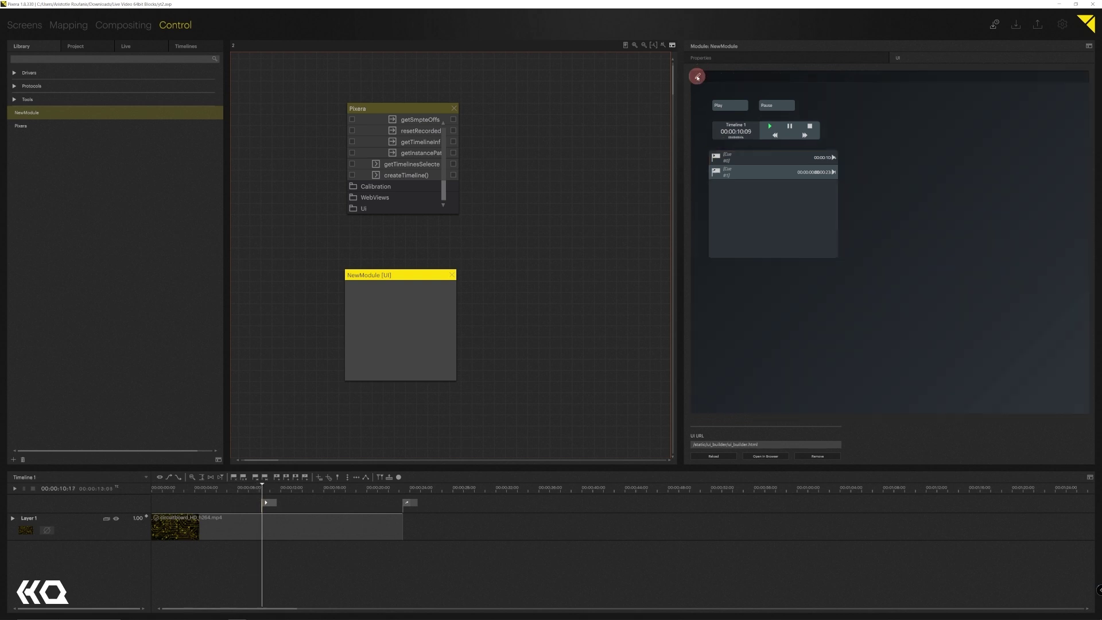
- Test the Cue Browser by opening the first cue's options, jumping to that cue and stopping playback in the Player, and return to edit mode
right_click(742, 160)
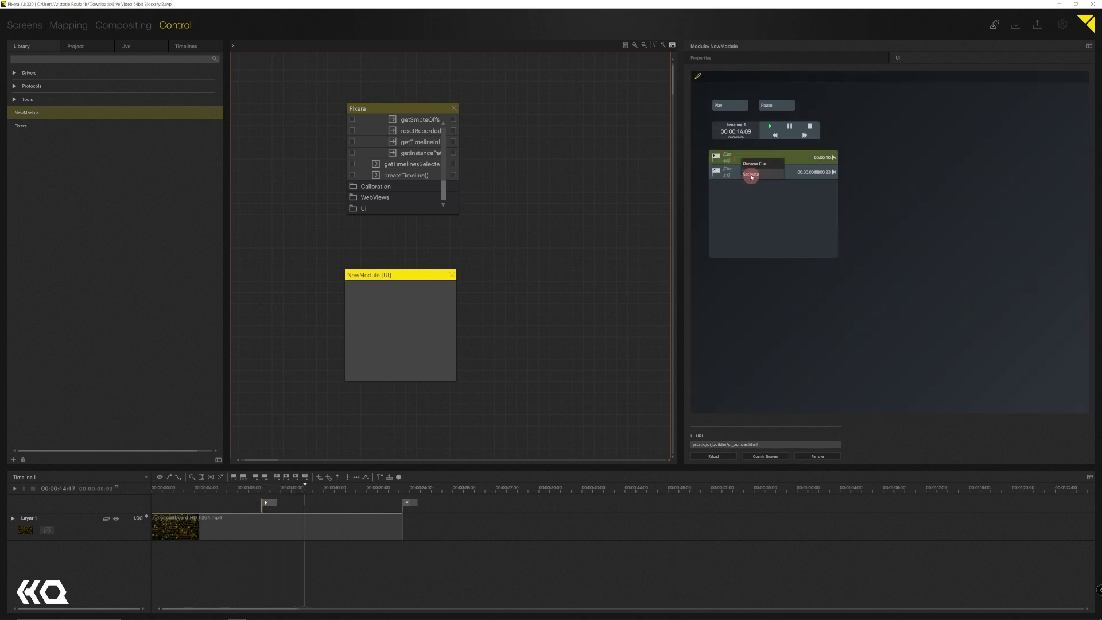
left_click(766, 289)
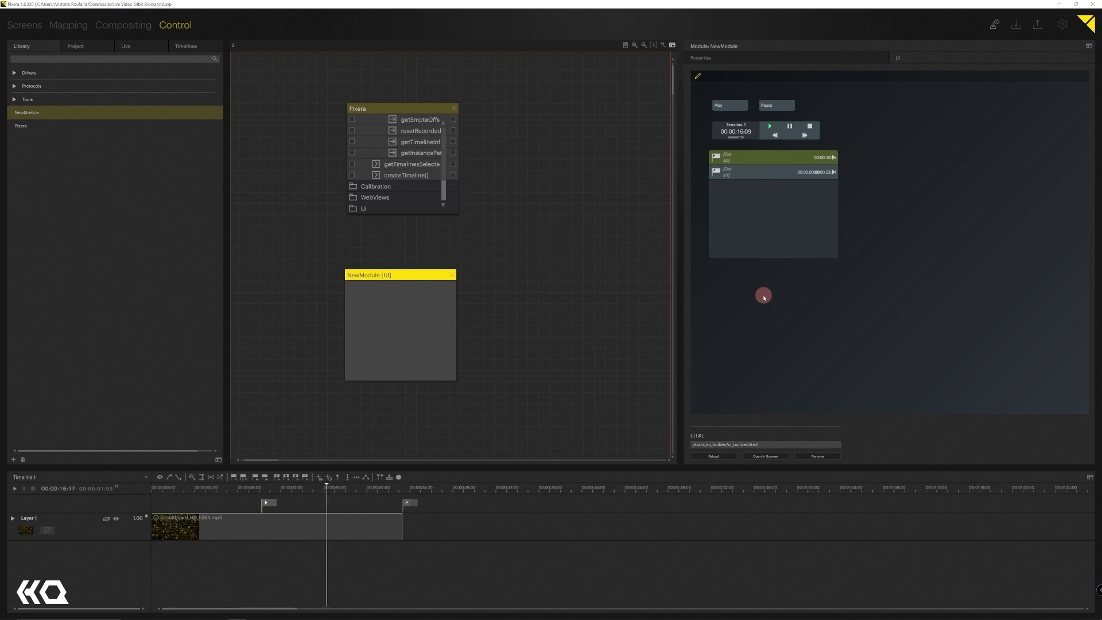
left_click(739, 157)
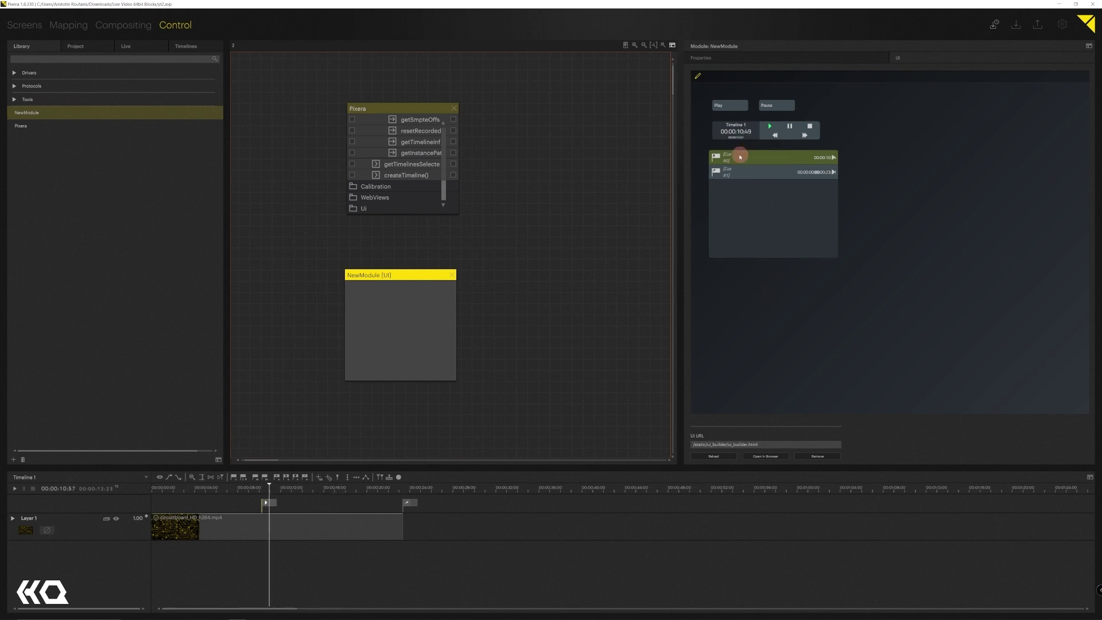
left_click(739, 157)
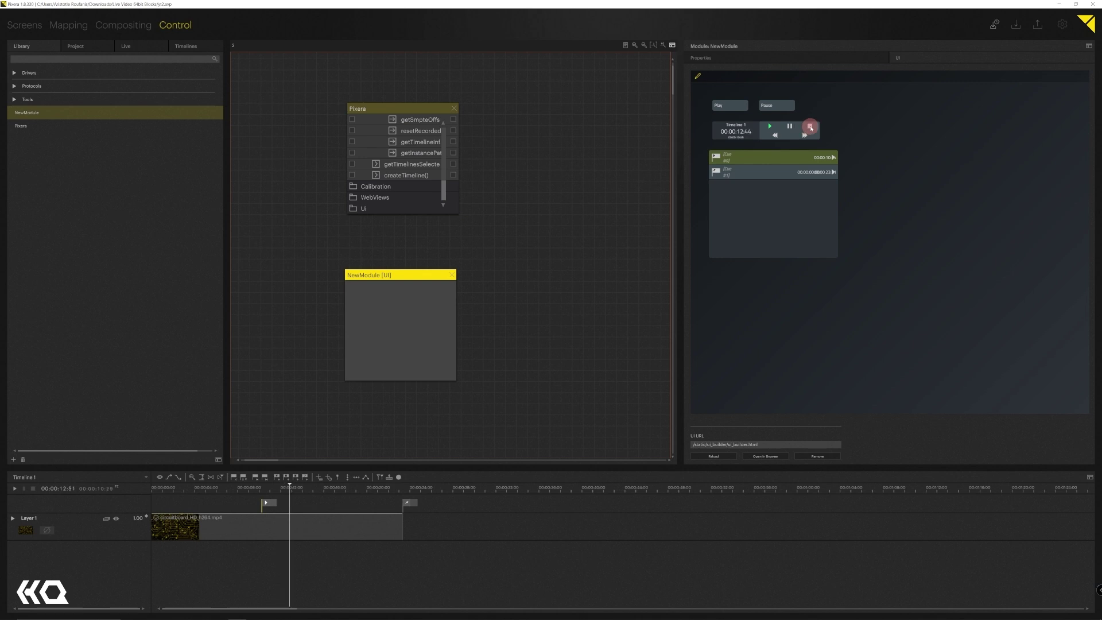
left_click(809, 126)
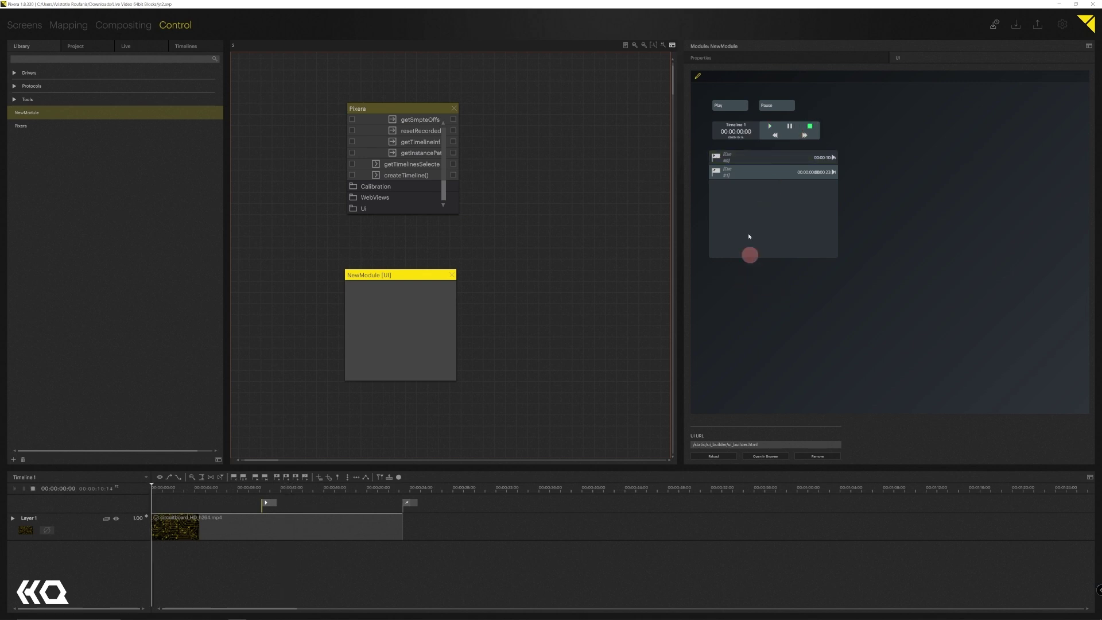
left_click(701, 77)
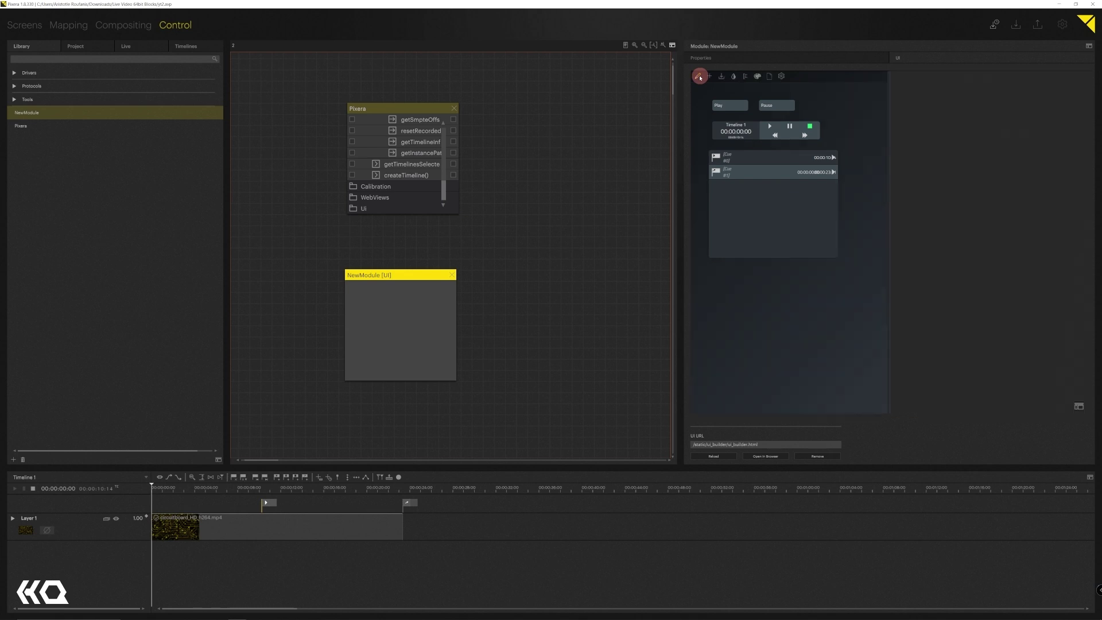
- Add a horizontal slider at about X 50, Y 610 below the Cue Browser, and a vertical slider beside it
left_click(709, 76)
mouse_move(712, 89)
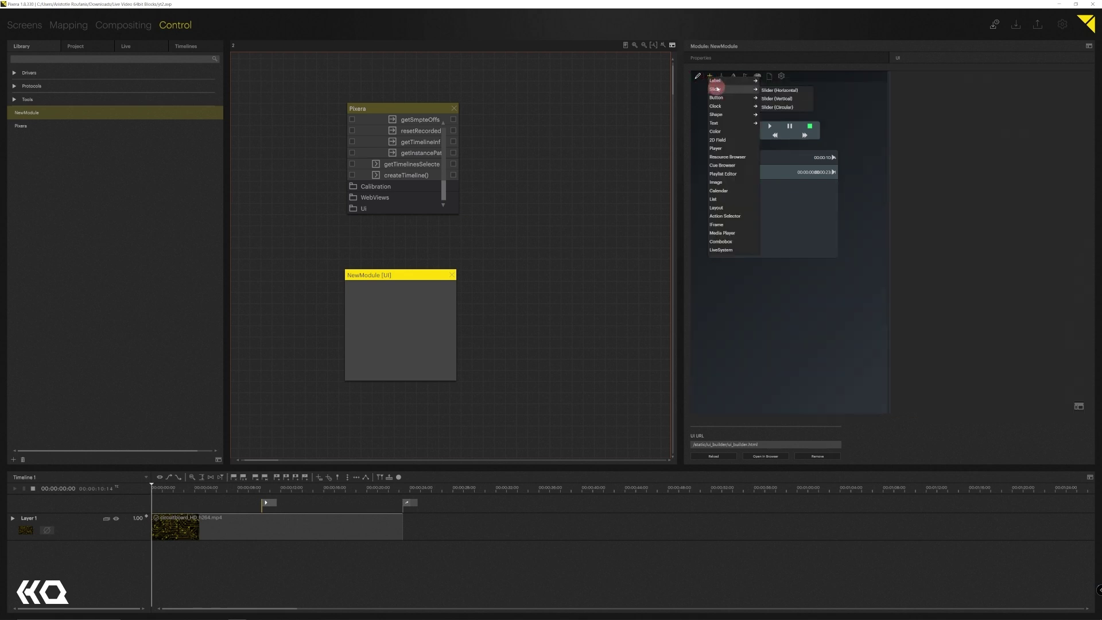
left_click(777, 94)
left_click_drag(728, 98, 736, 302)
left_click(726, 102)
left_click(709, 76)
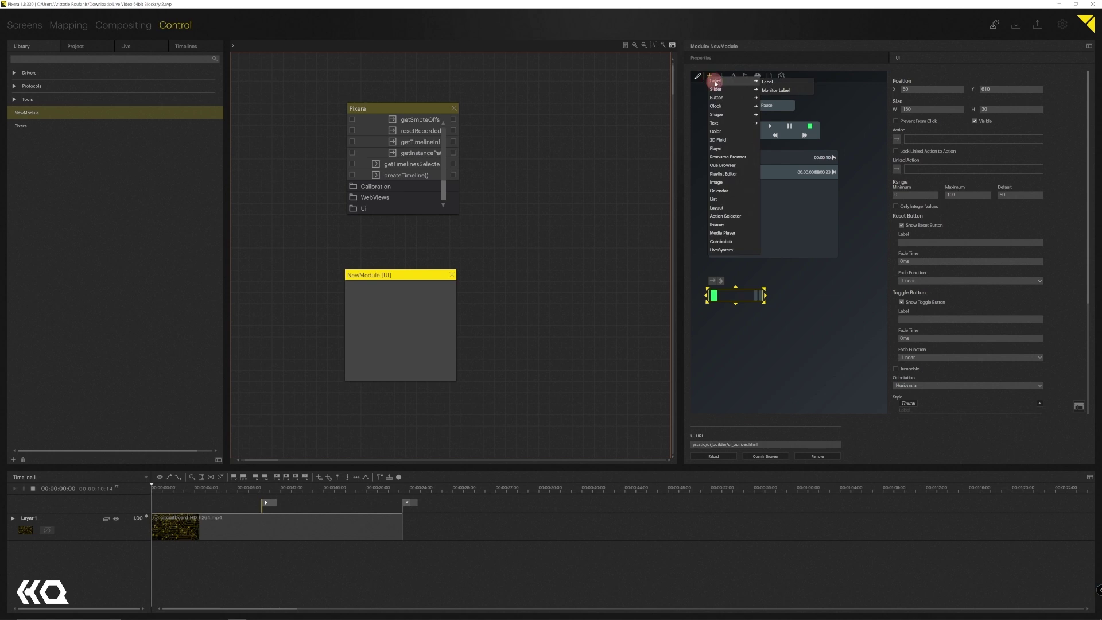
left_click(753, 92)
left_click(768, 98)
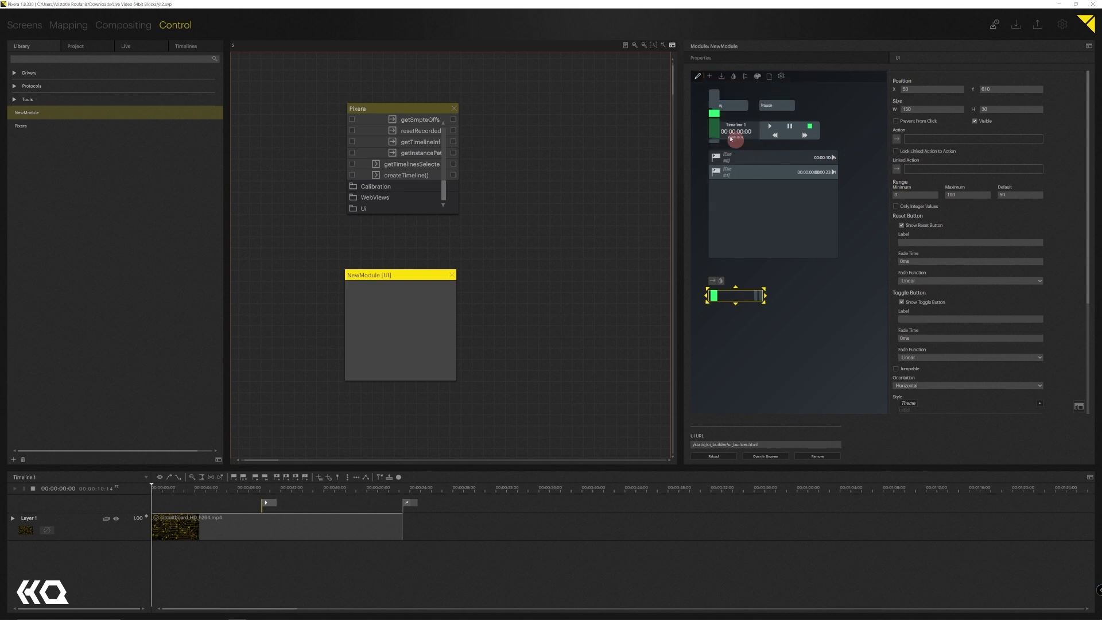
left_click_drag(758, 275, 703, 235)
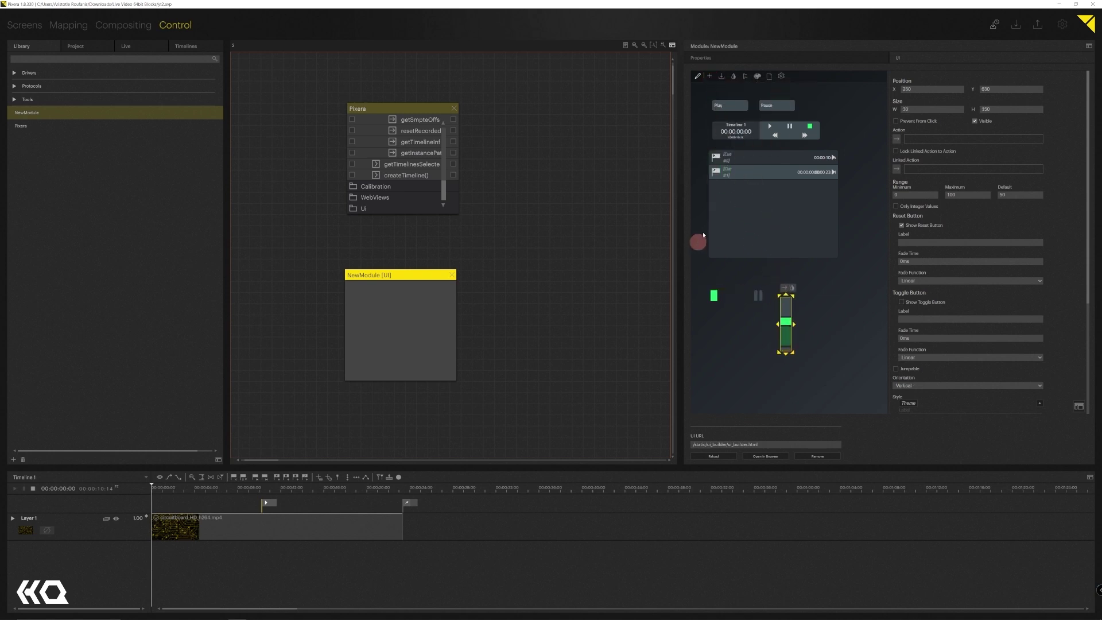
- Add a circular slider beneath the horizontal slider, and delete all three sliders
left_click(709, 76)
mouse_move(758, 89)
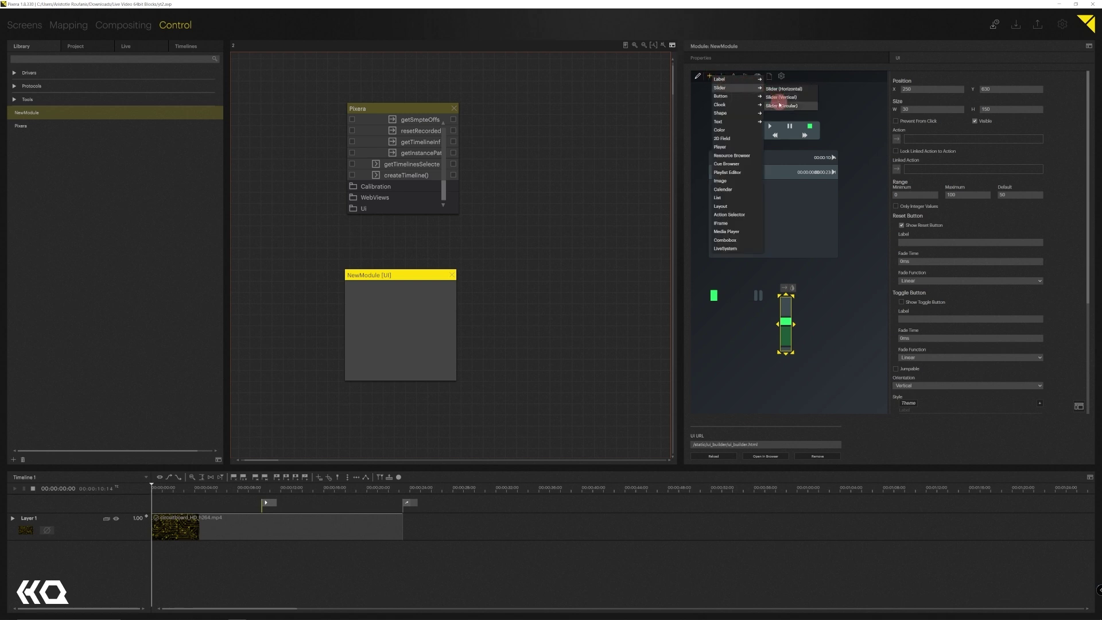
left_click(782, 106)
left_click_drag(731, 130, 732, 359)
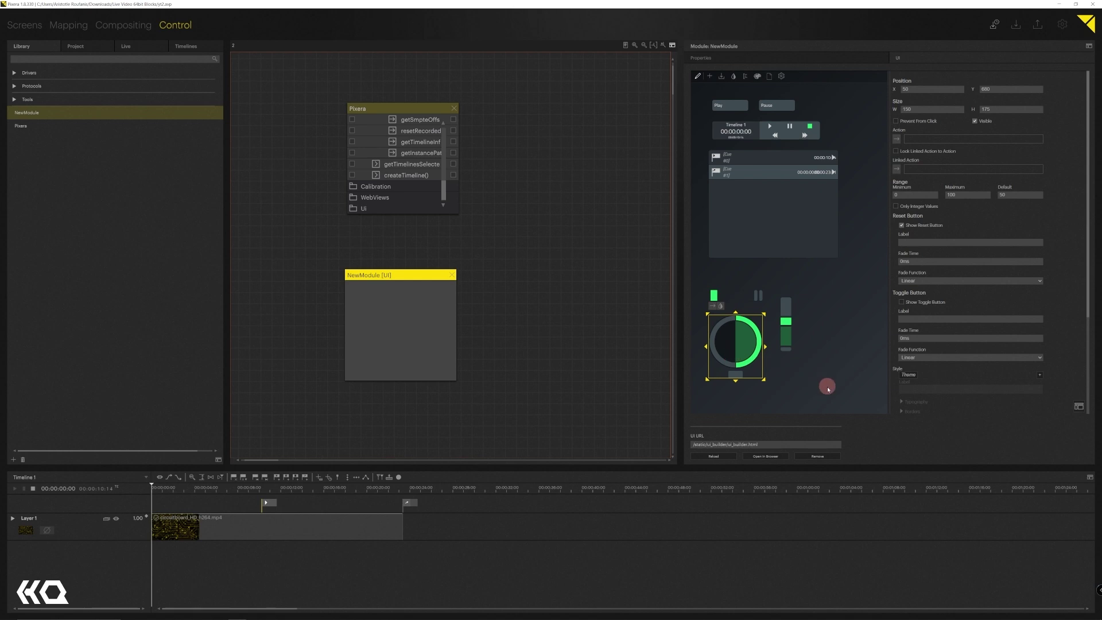
left_click_drag(826, 384, 707, 281)
key("Delete")
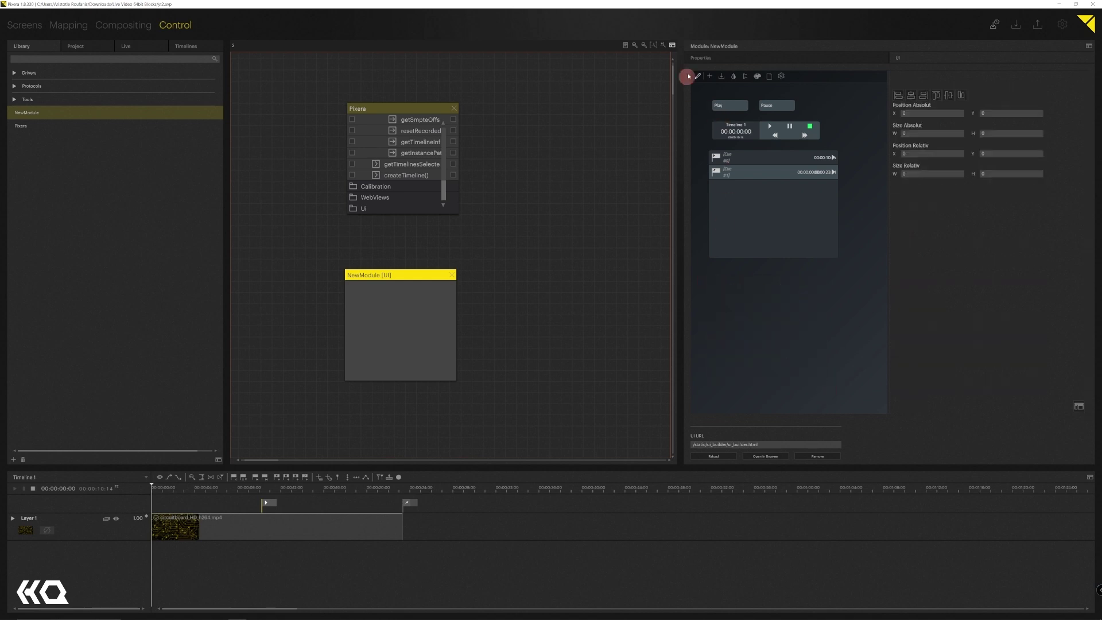
- Add a Resource Browser and place it below the Cue Browser at about X 50, Y 580
left_click(709, 76)
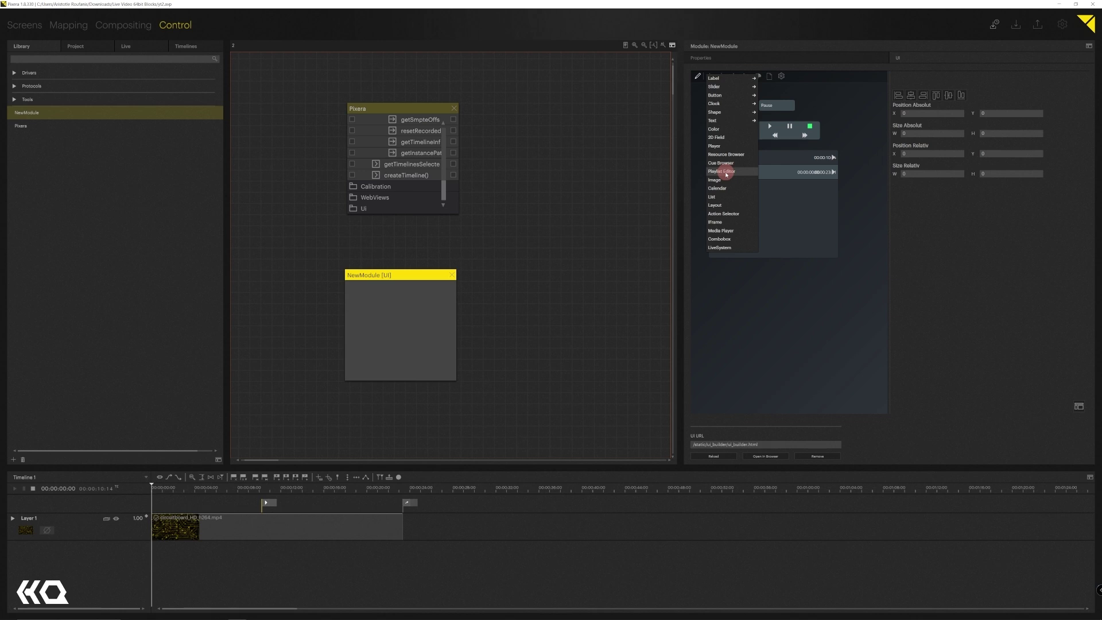
left_click(727, 154)
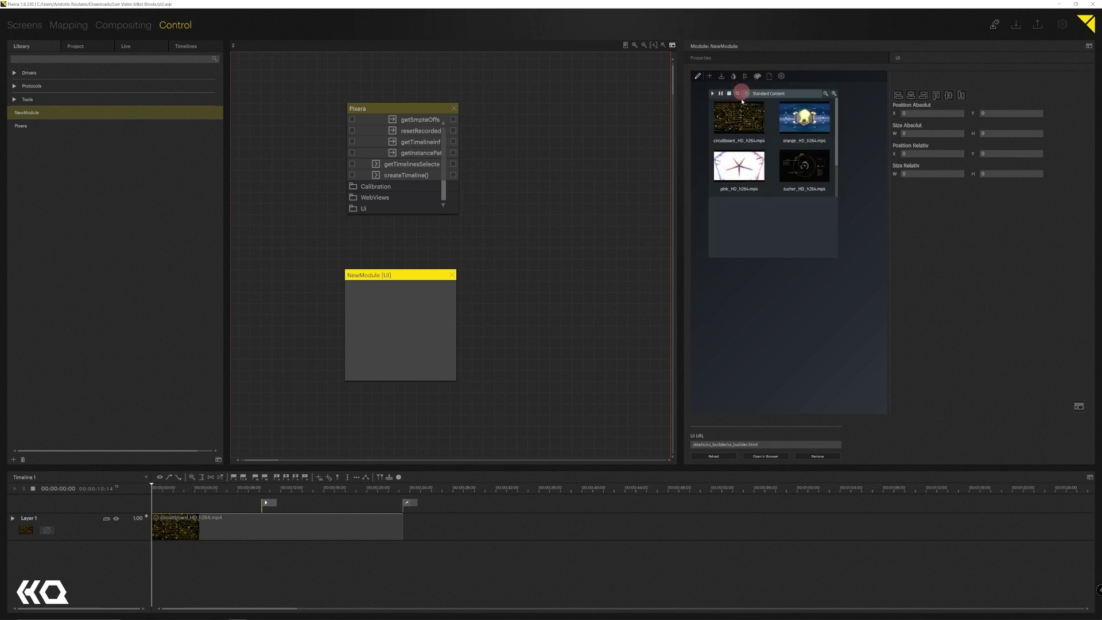
left_click_drag(740, 132, 743, 323)
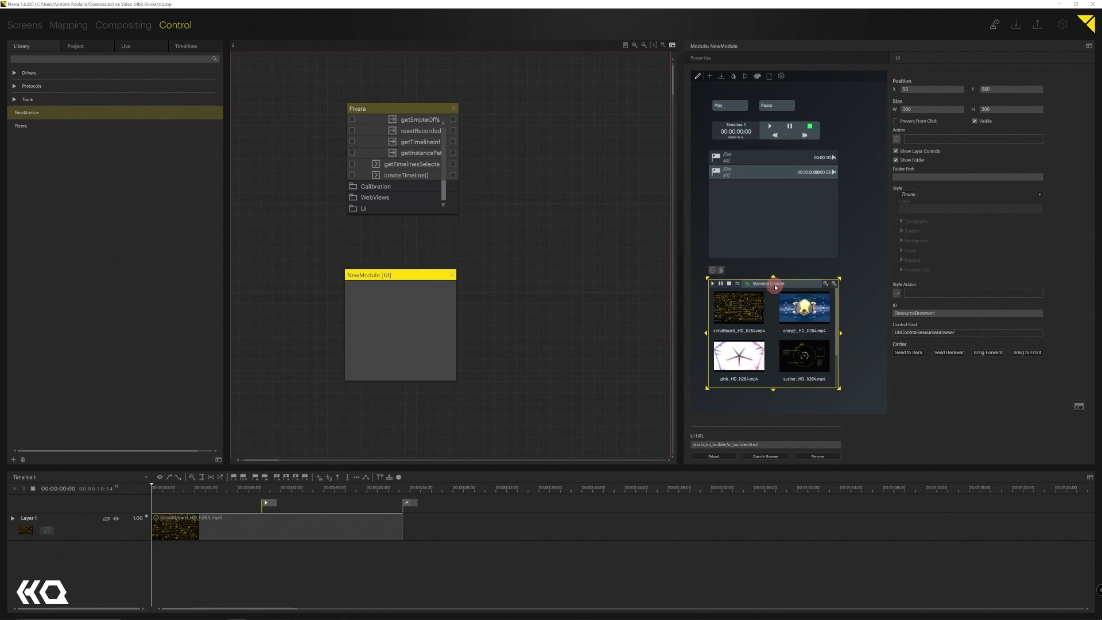
- Try the Resource Browser outside edit mode, and remove it from the UI in edit mode
left_click(696, 75)
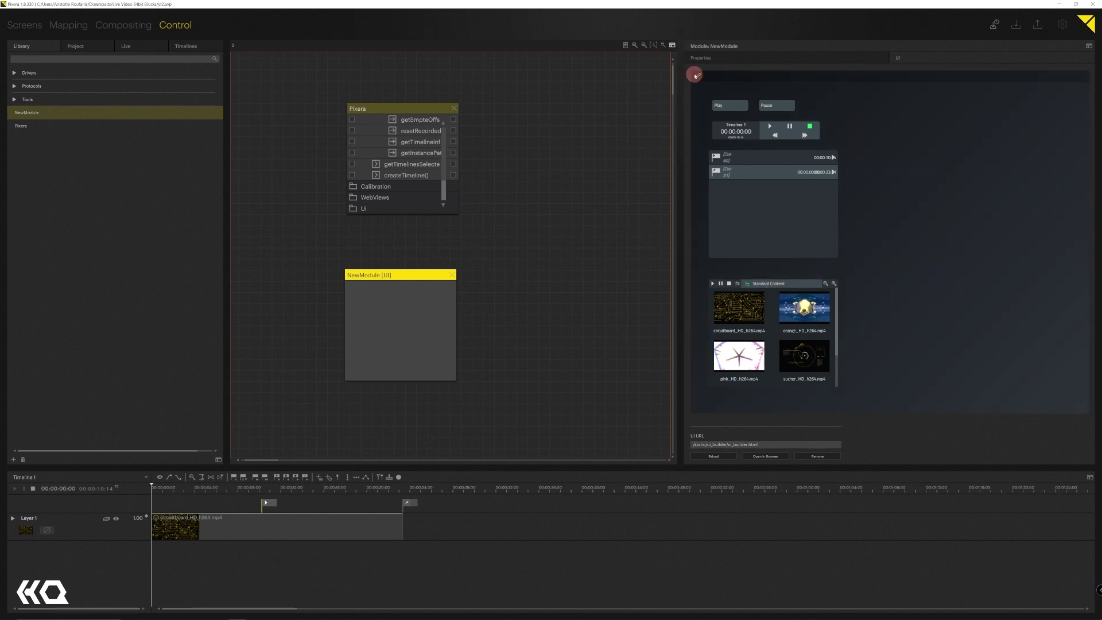
left_click(764, 284)
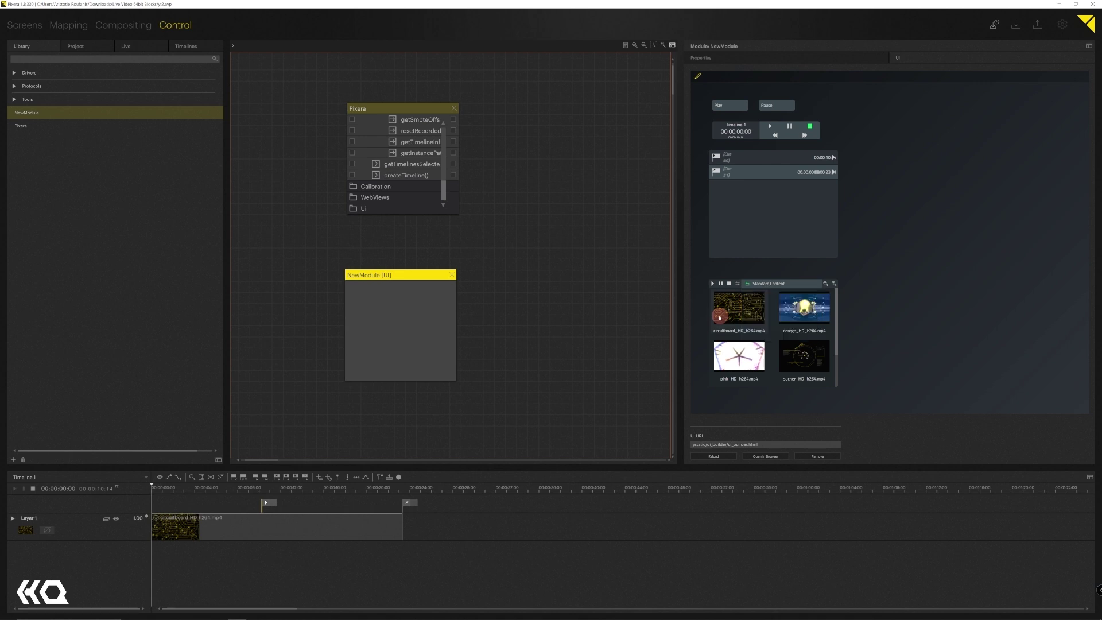
left_click(698, 73)
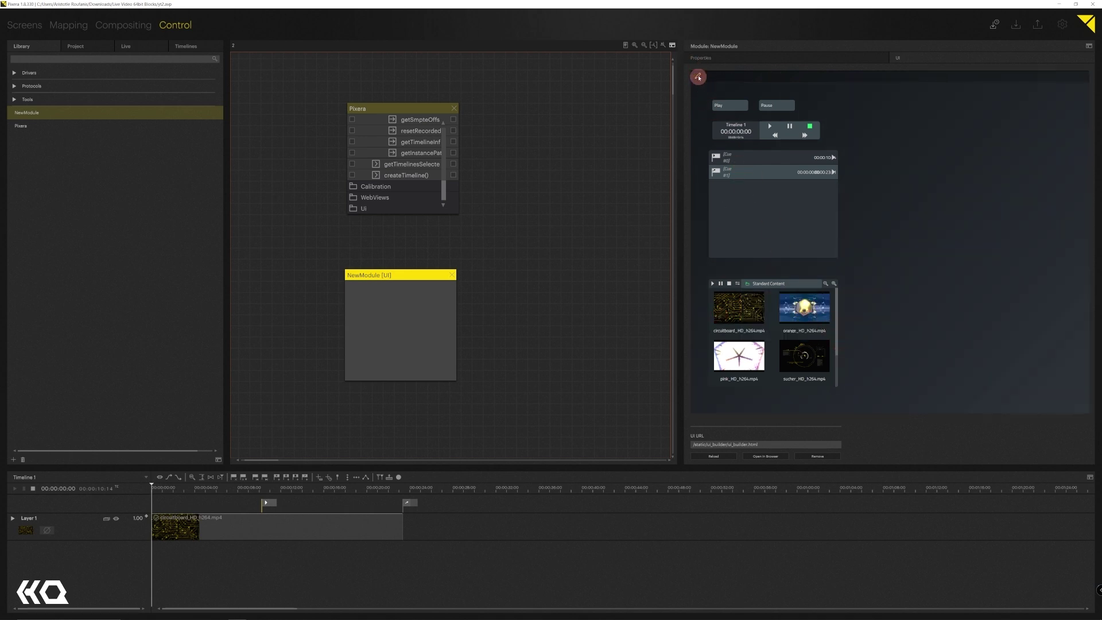
left_click_drag(753, 281, 732, 174)
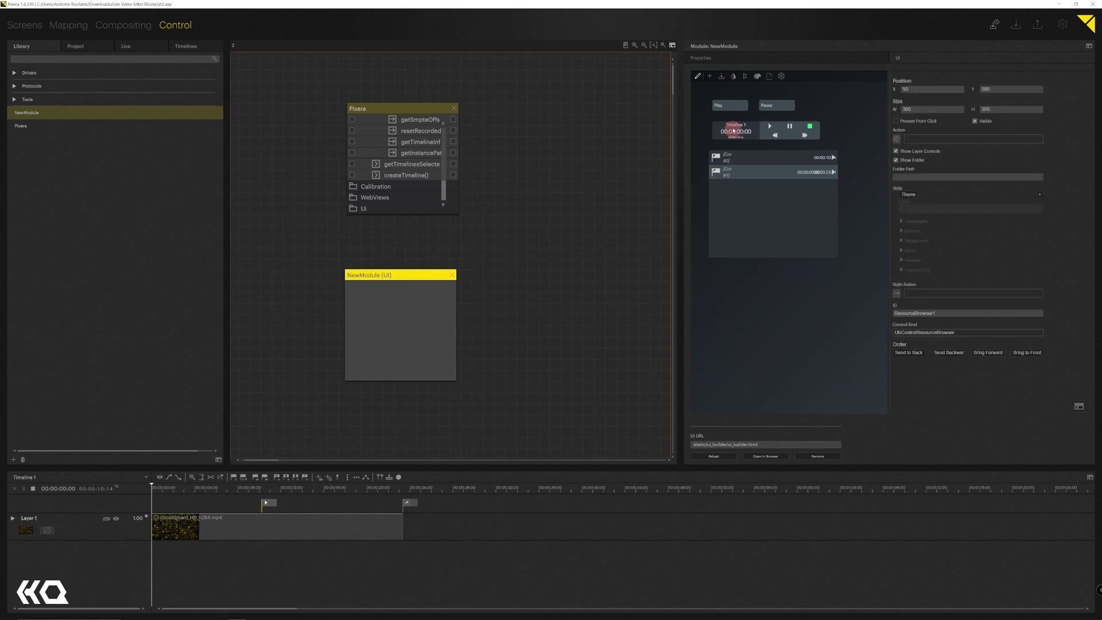
- Add a digital clock to the UI and place it at about X 380, Y 70
left_click(710, 77)
mouse_move(733, 106)
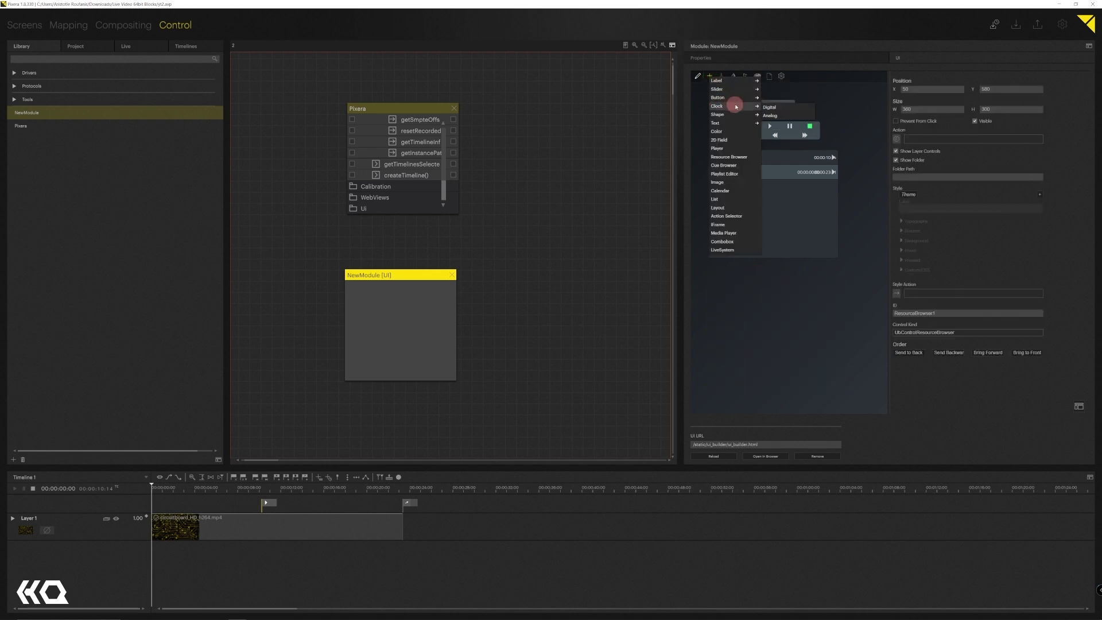
left_click(769, 108)
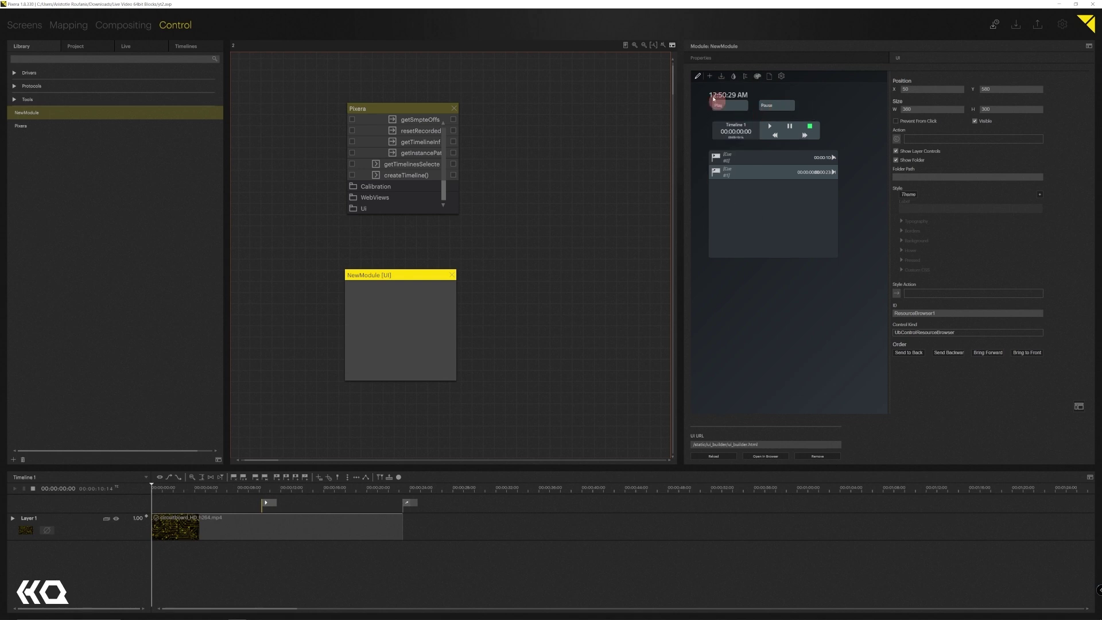
left_click_drag(716, 99, 849, 106)
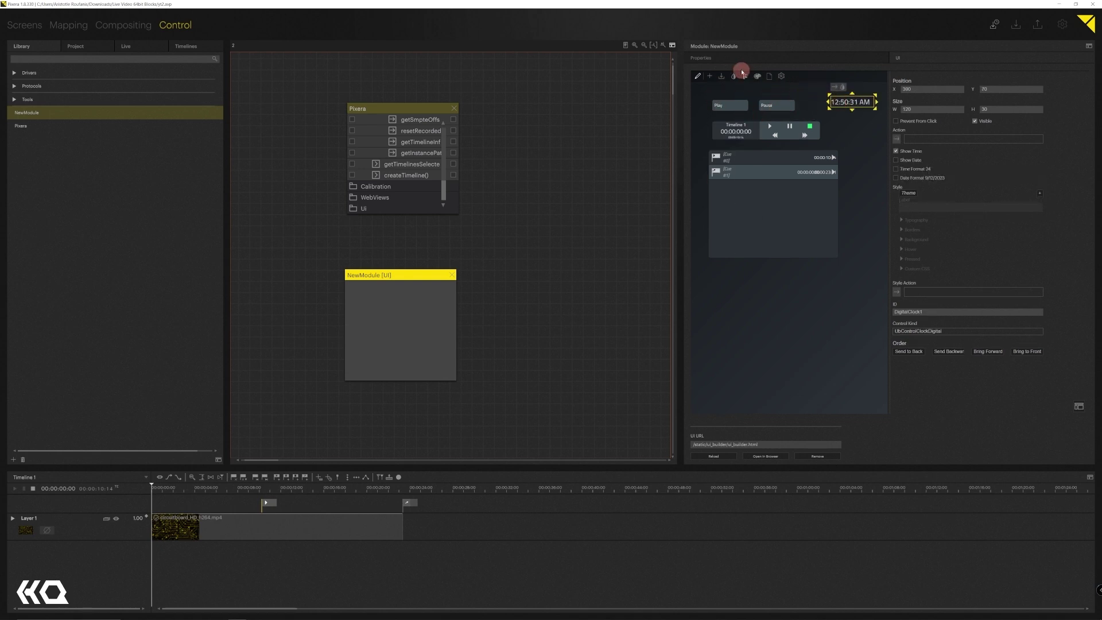
- Add a text label above the Play button at about X 30, Y 40
left_click(709, 76)
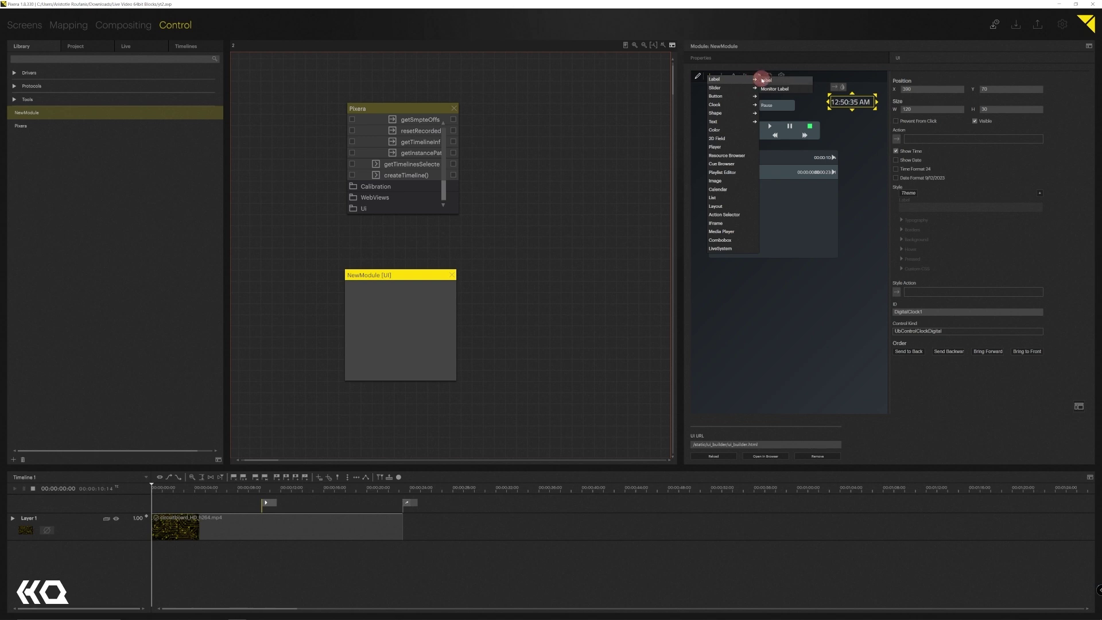
left_click(757, 77)
left_click_drag(729, 96, 721, 92)
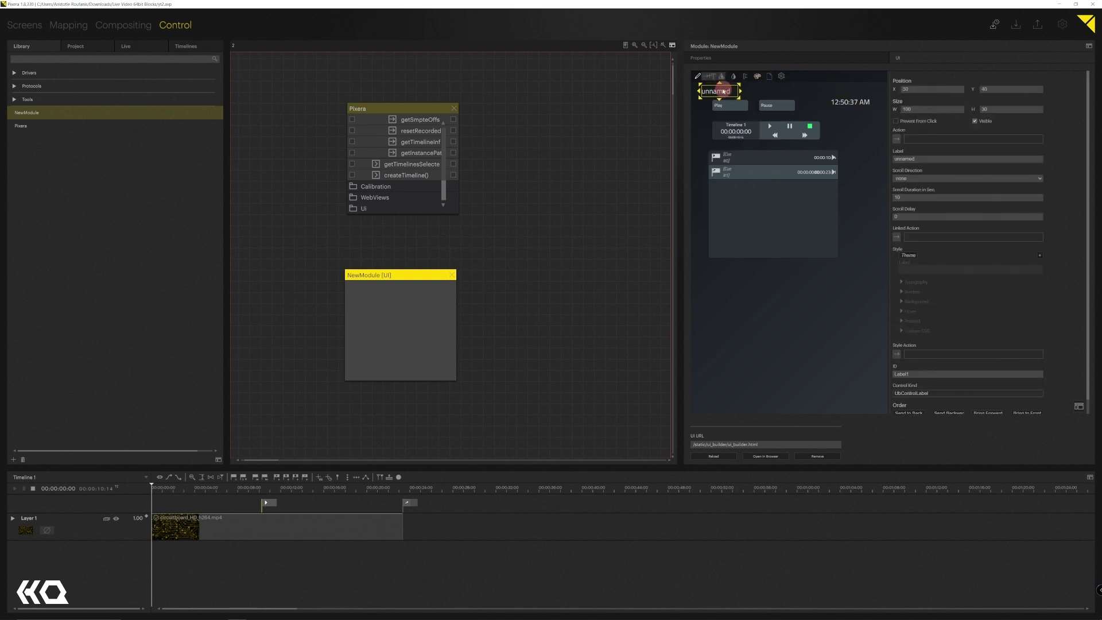
- Move the Cue Browser down to about X 70, Y 360, the Player to just above it, and the Play and Pause buttons to Y 200
left_click_drag(776, 242, 785, 293)
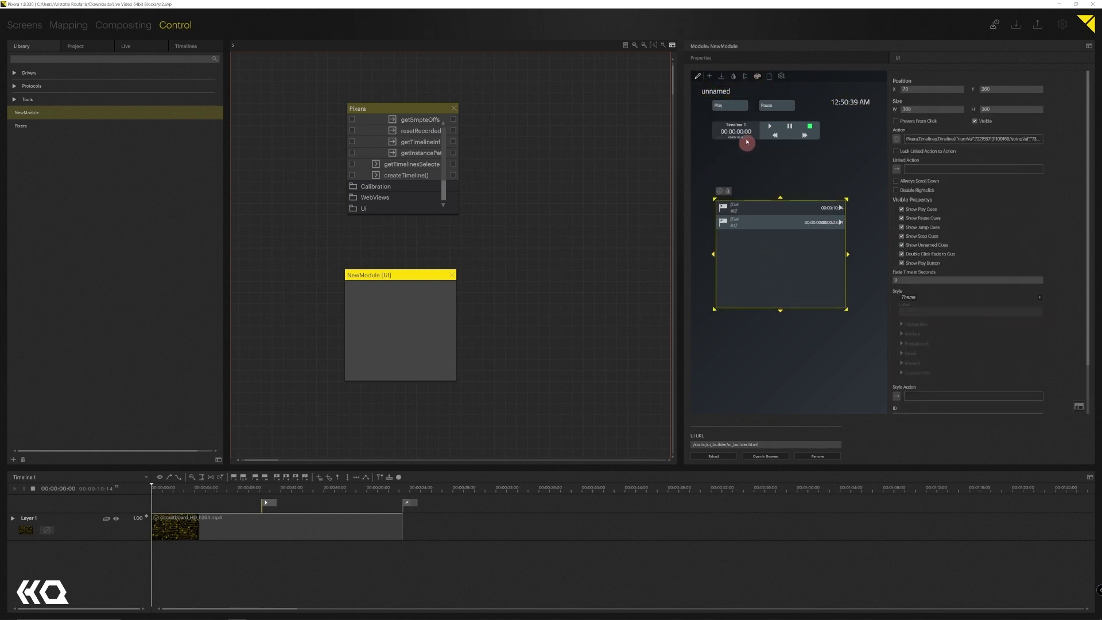
left_click_drag(747, 144, 750, 184)
left_click_drag(740, 107, 752, 155)
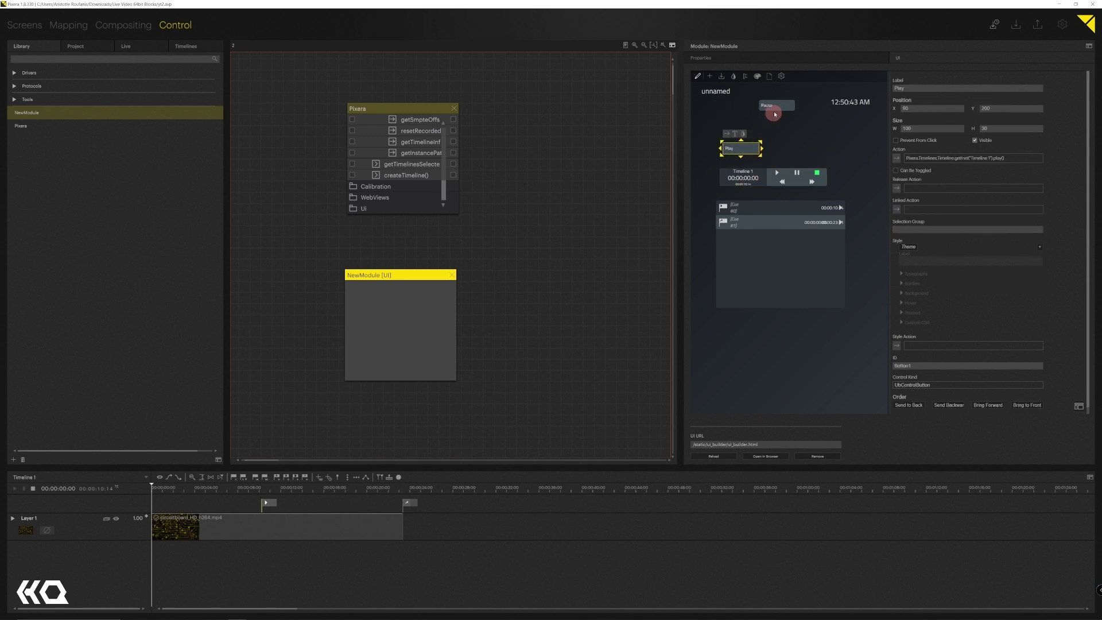
left_click_drag(777, 106, 787, 153)
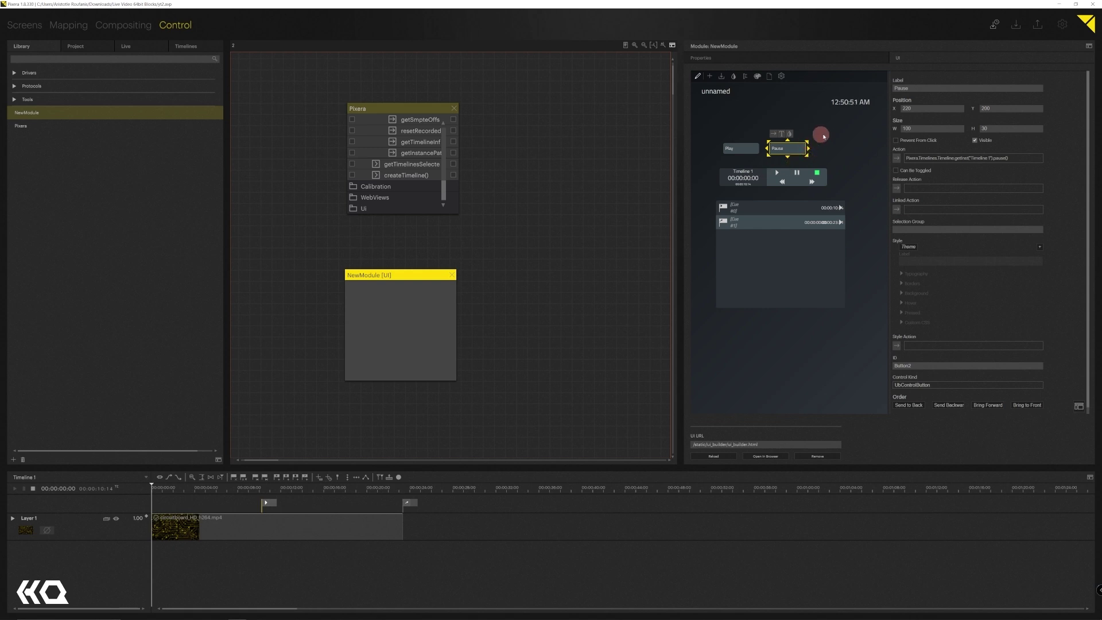
- Shift the Play button and the Player to X 70 so they line up with the Cue Browser's edge
left_click_drag(817, 135, 838, 136)
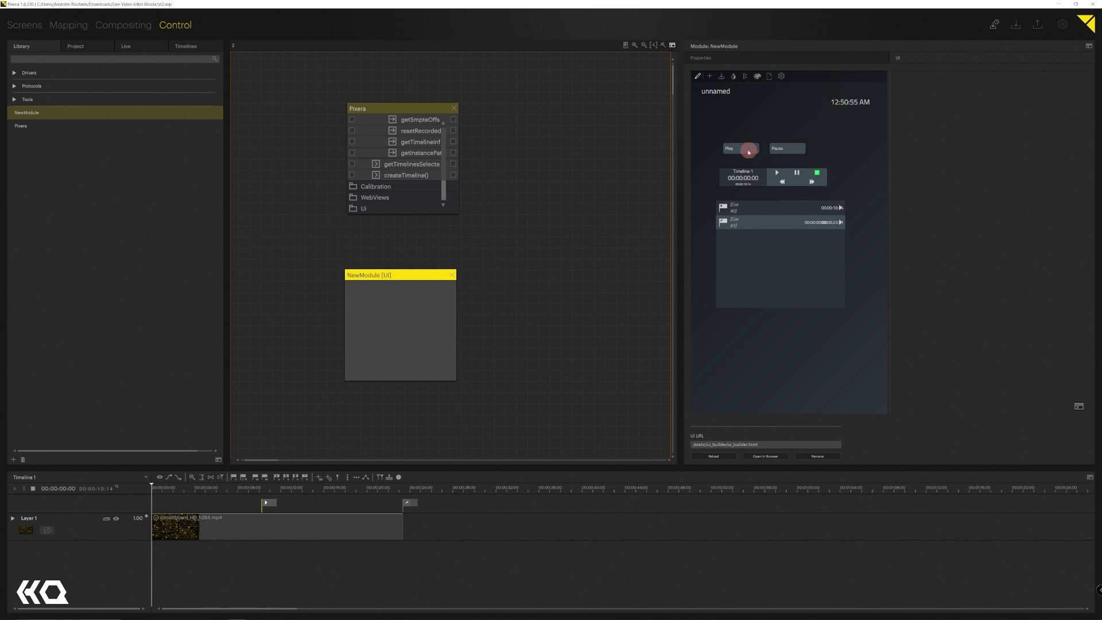
left_click_drag(752, 152, 752, 183)
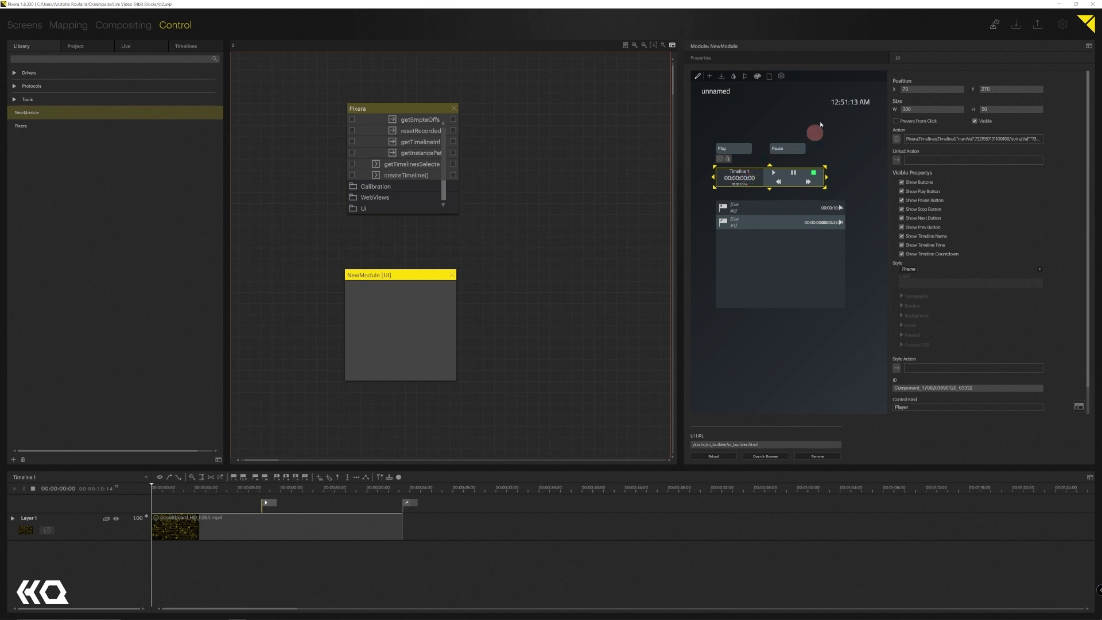
- Delete the digital clock and the unnamed label from the UI
left_click(864, 102)
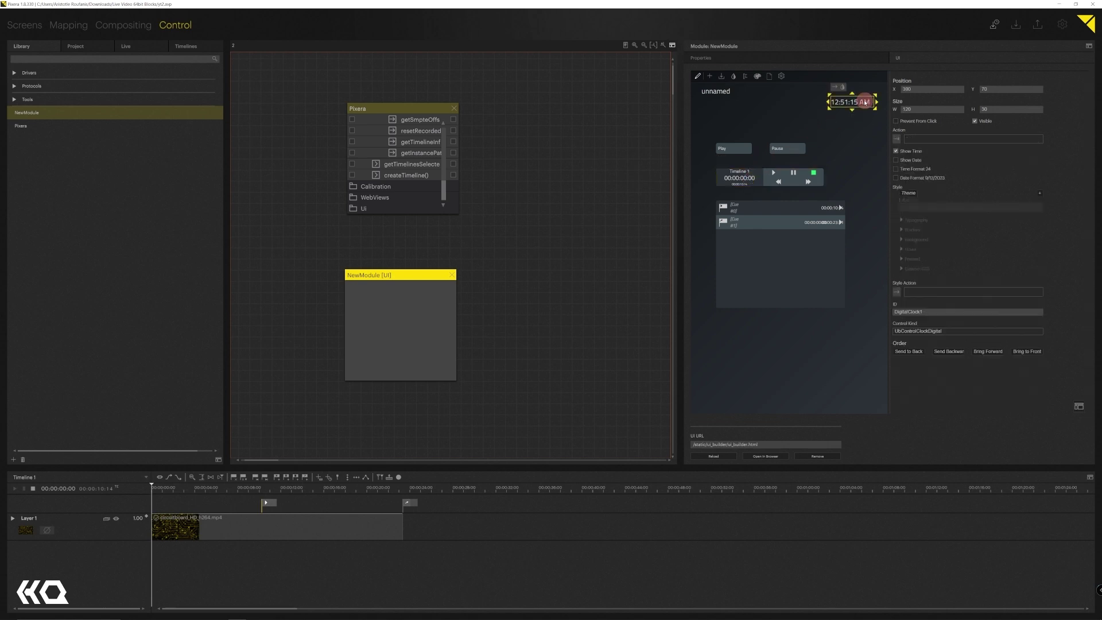
key("Delete")
left_click(711, 91)
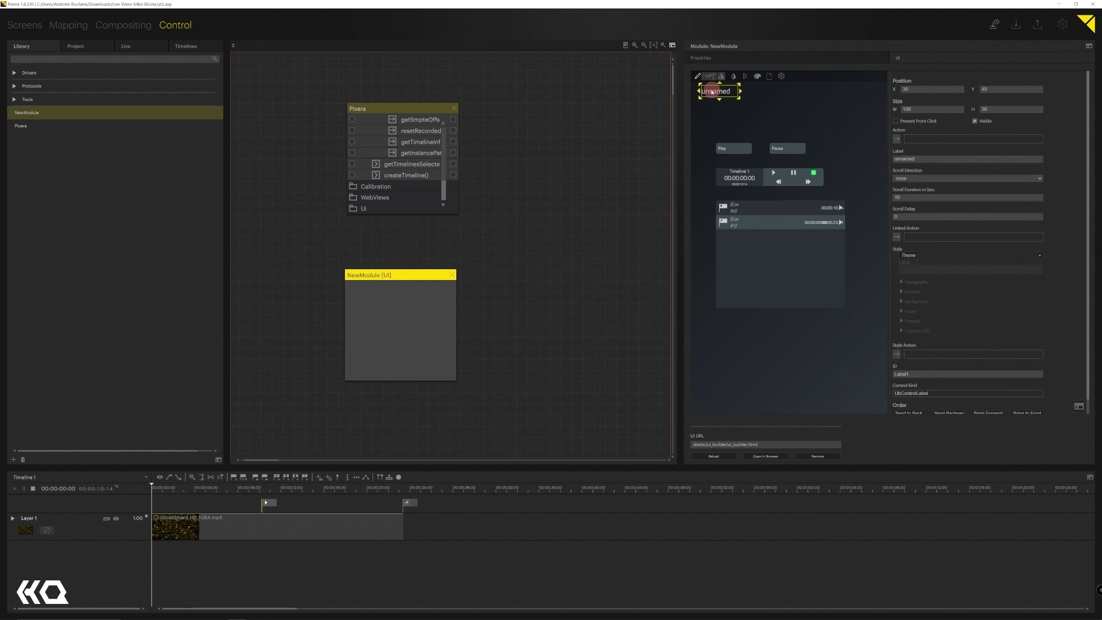
key("Delete")
- Delete the Play and Pause buttons from the UI and select the Player
left_click(733, 156)
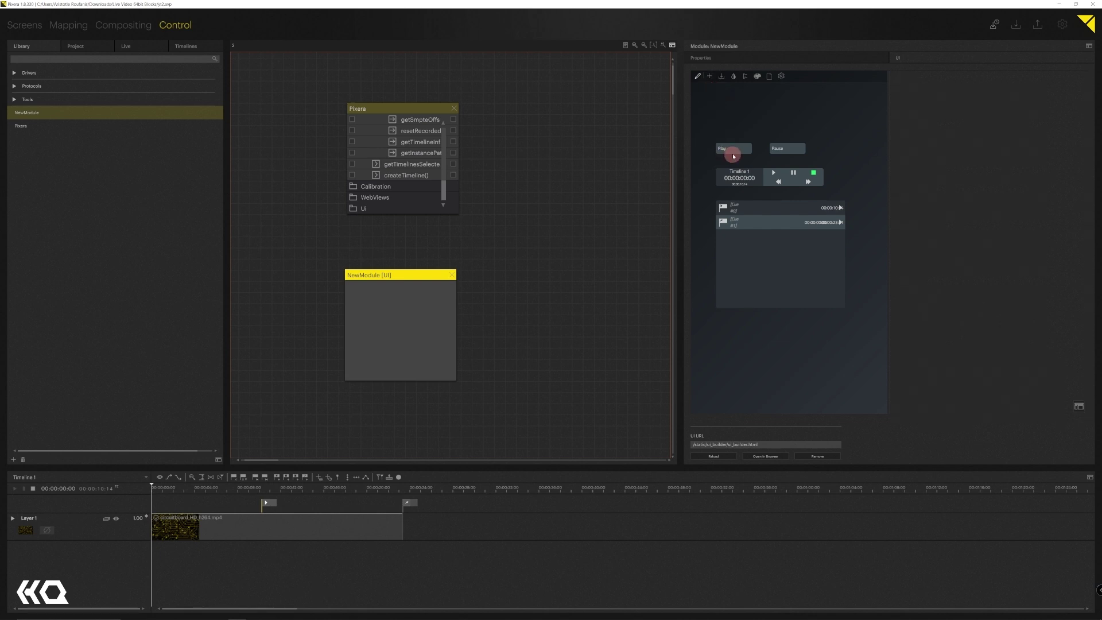
left_click(737, 150)
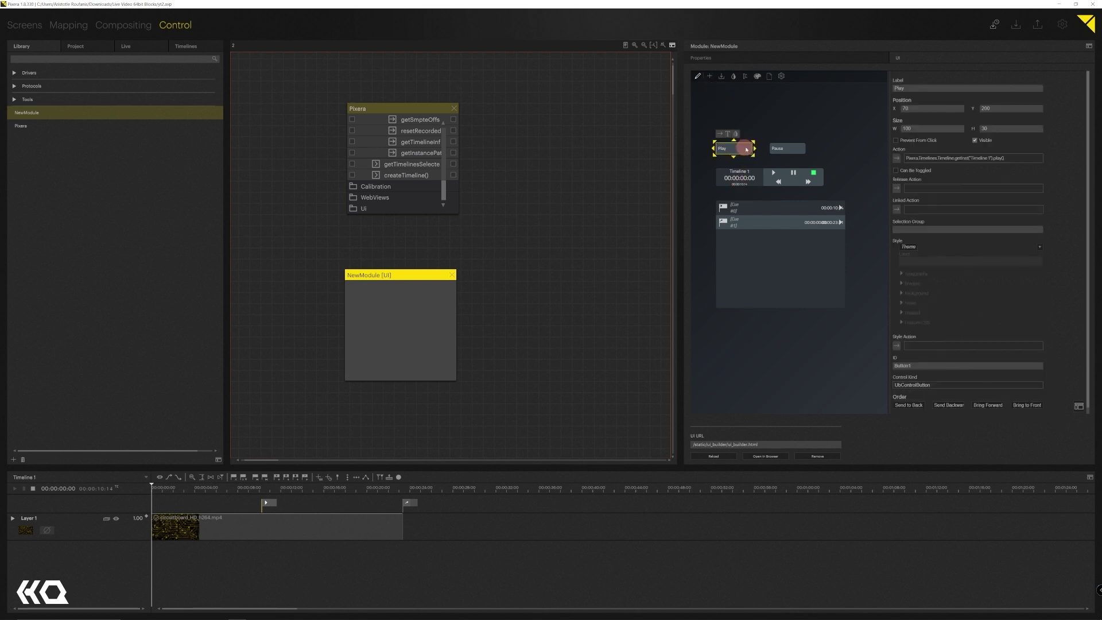
left_click(747, 176)
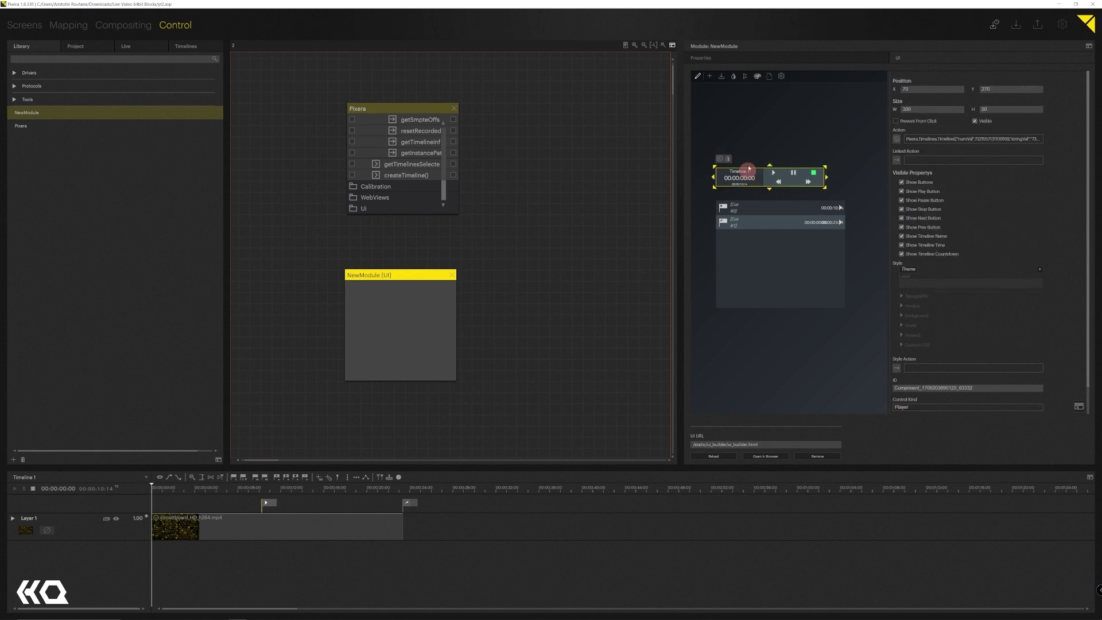
- Move the Player up near the top of the UI and the Cue Browser just below it, at X 70, Y 170
left_click_drag(747, 176, 752, 122)
left_click_drag(753, 251, 755, 184)
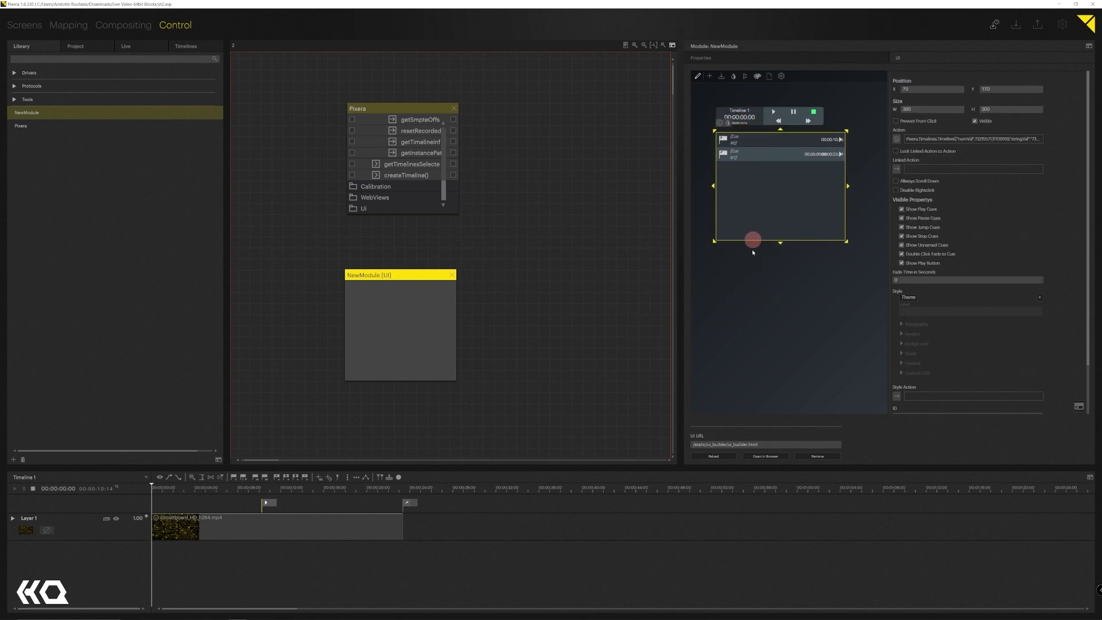
left_click(754, 282)
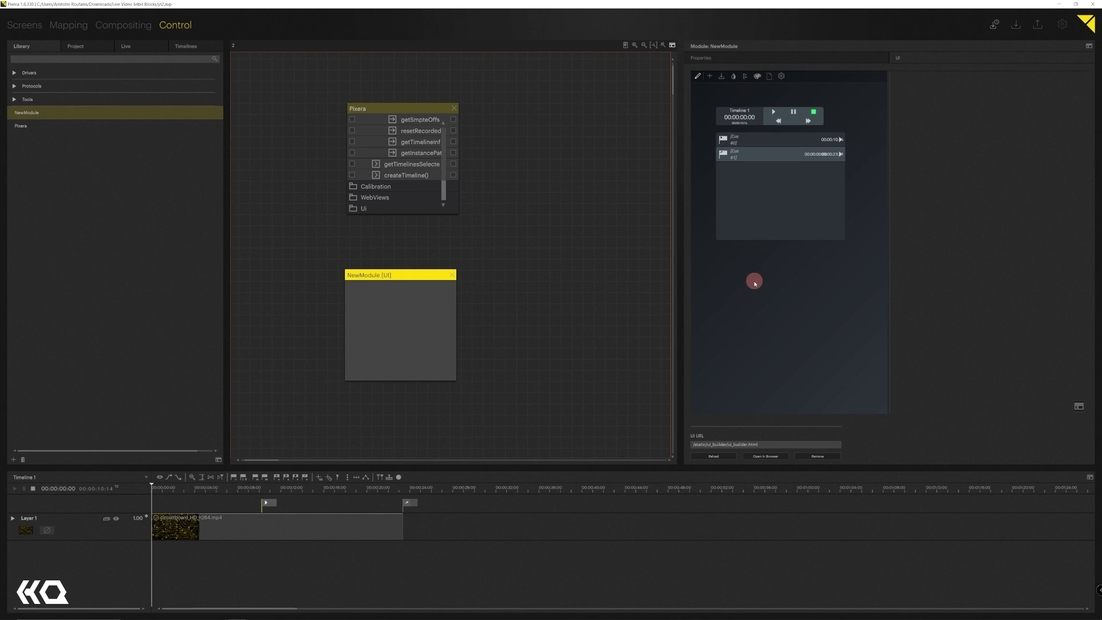
- Add a button below the Cue Browser at about X 80, Y 520 and label it "Sensor ON"
left_click(710, 76)
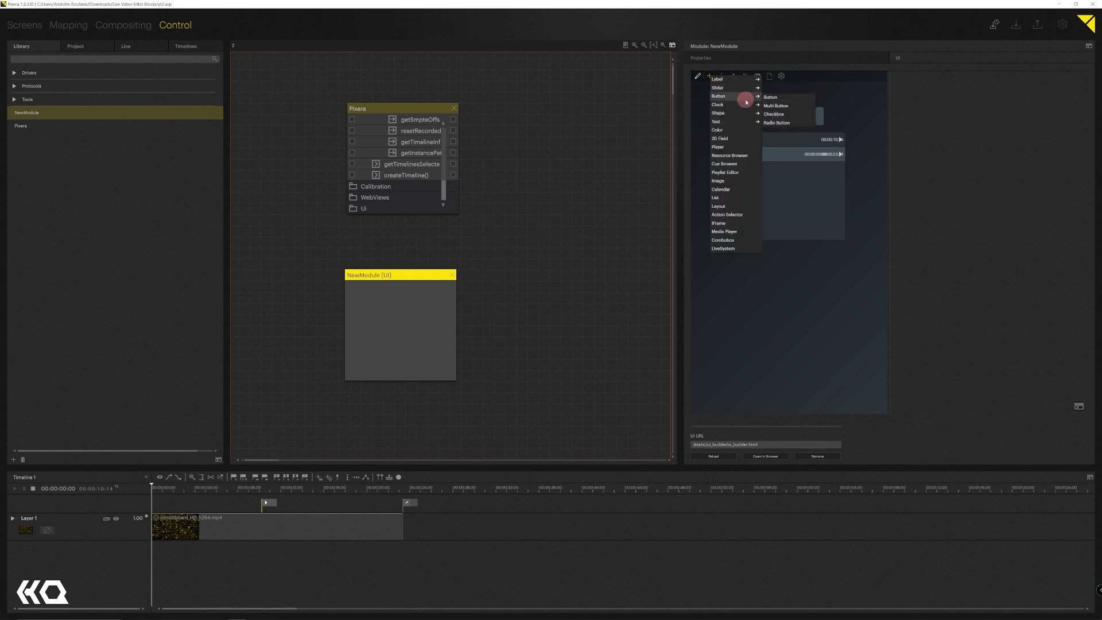
left_click(770, 96)
left_click_drag(725, 98, 744, 264)
double_click(744, 263)
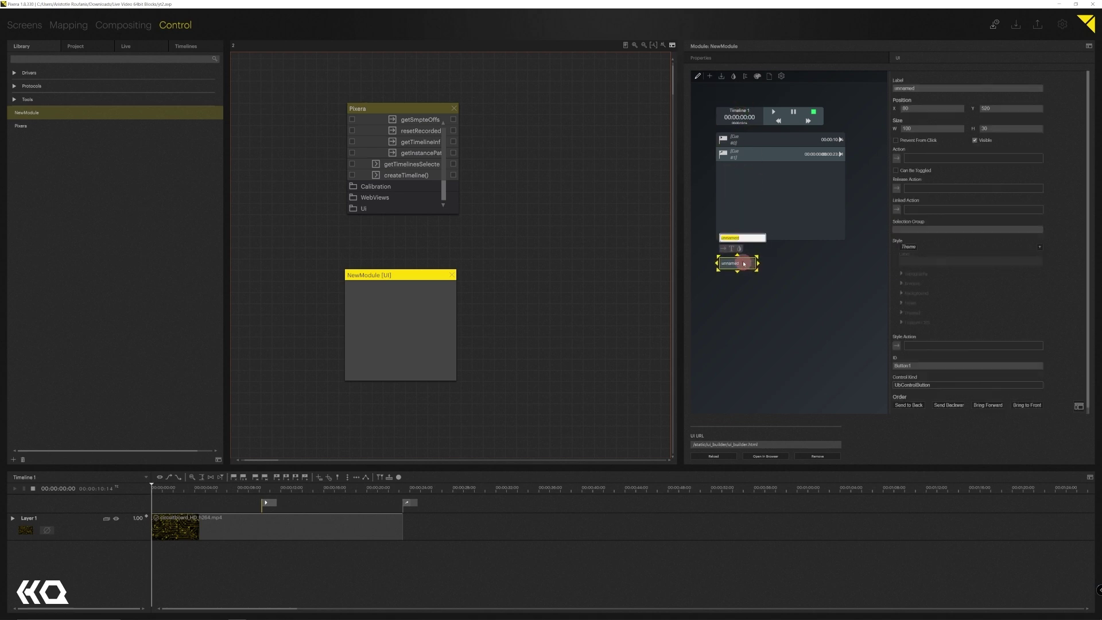
type("St")
type("nsor ON")
left_click(750, 298)
- Duplicate the Sensor ON button, place the copy beside it at X 200, Y 520, and label it "Sensor OFF"
left_click(732, 266)
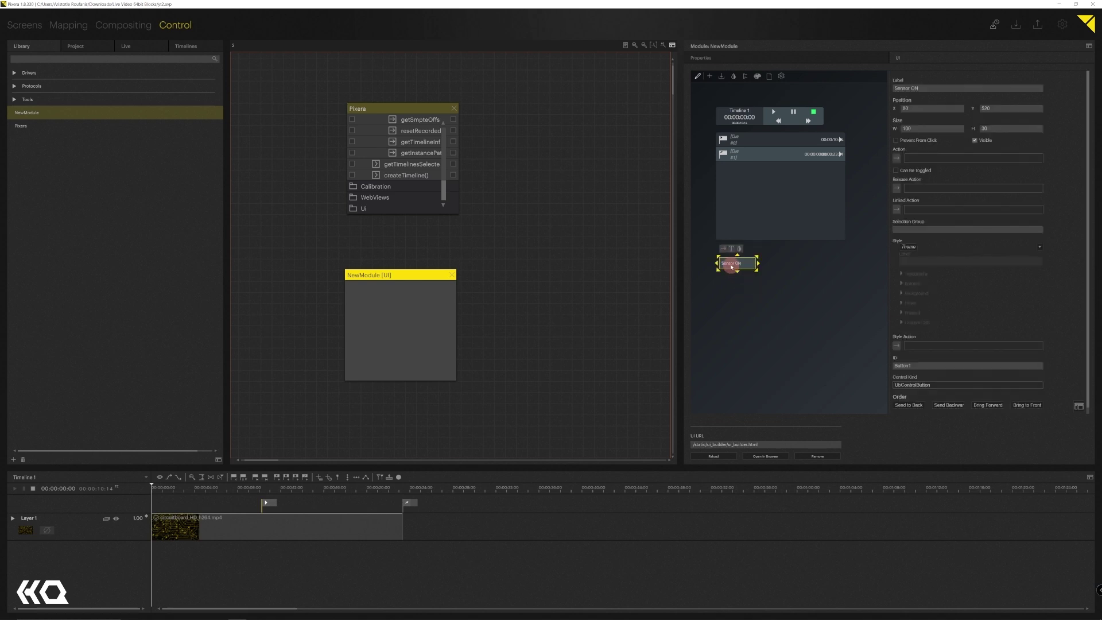
key("ctrl+d")
left_click_drag(731, 267, 779, 268)
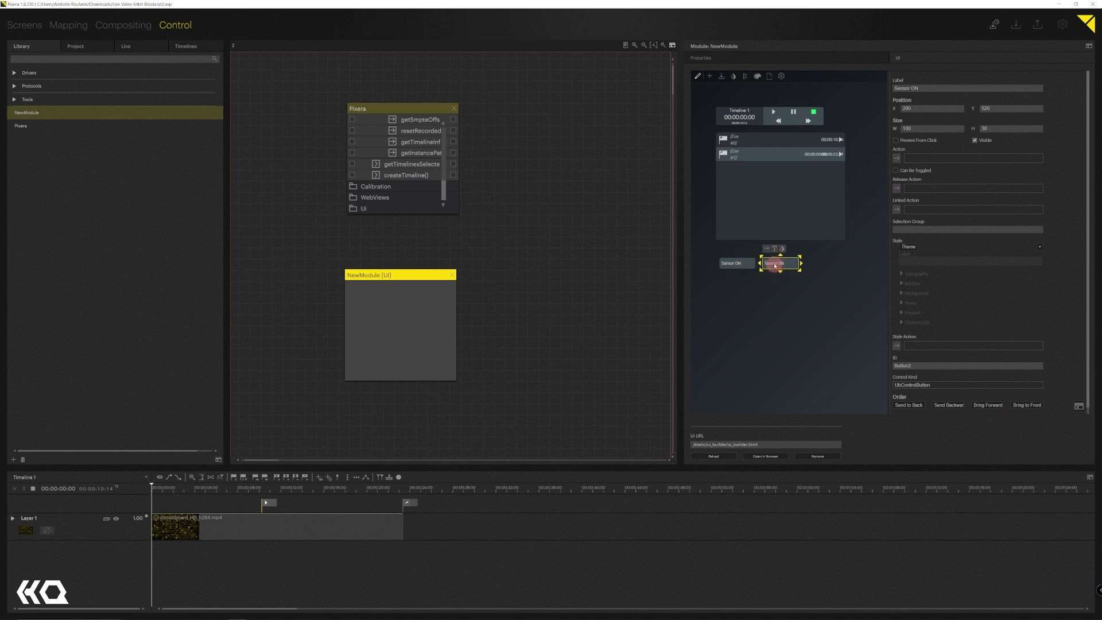
left_click(774, 248)
left_click(787, 238)
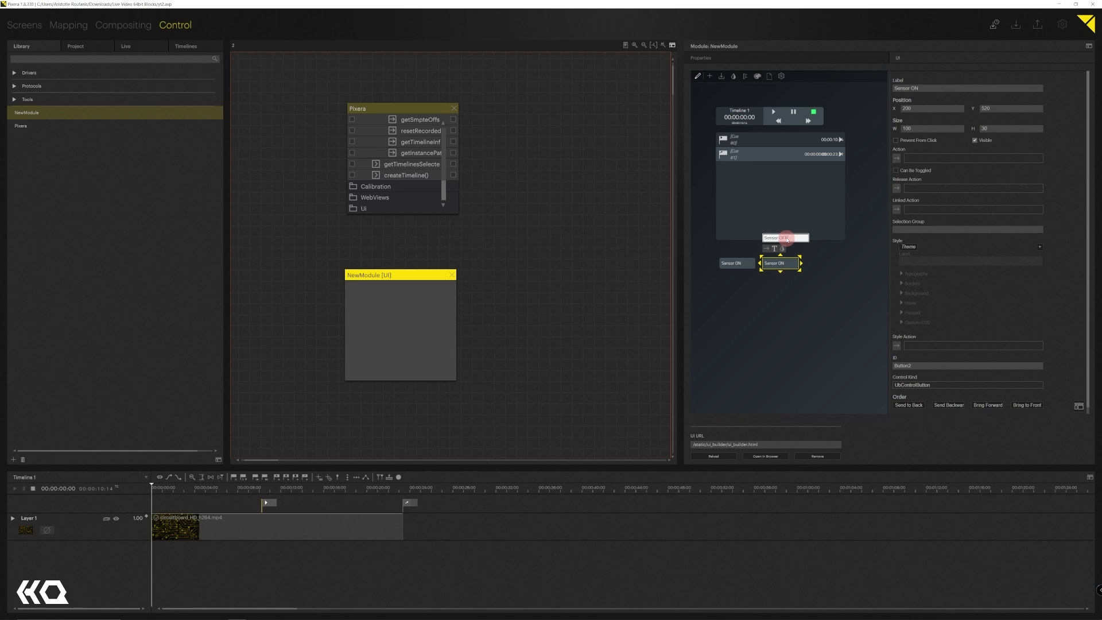
left_click(818, 319)
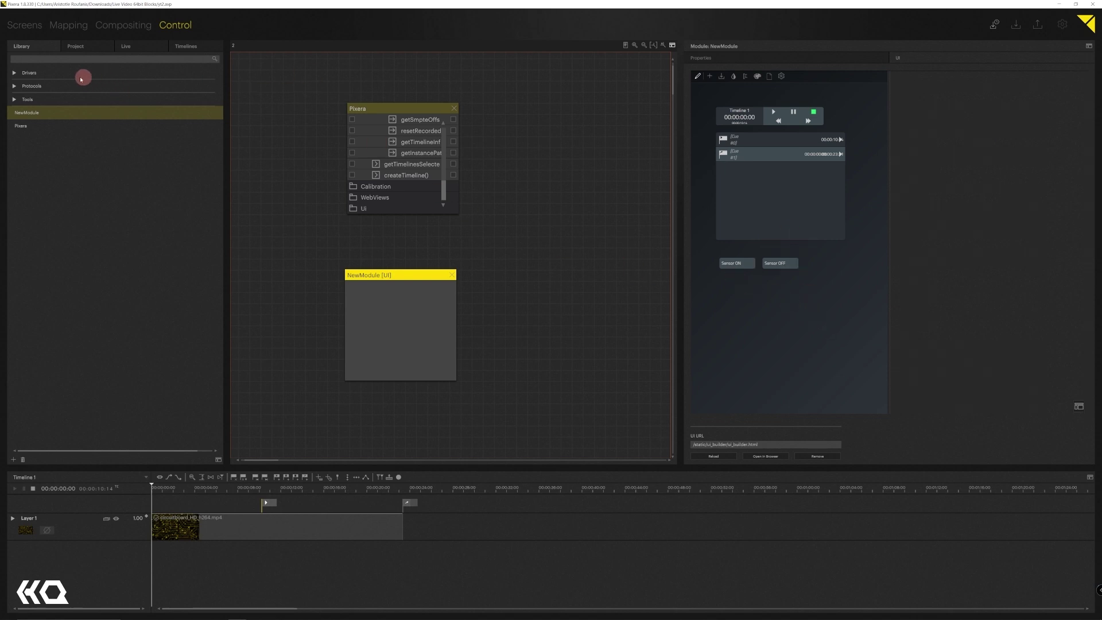
- Find the Osc protocol in the library, add it beside the Pixera module, and show its properties
left_click(14, 85)
left_click(32, 59)
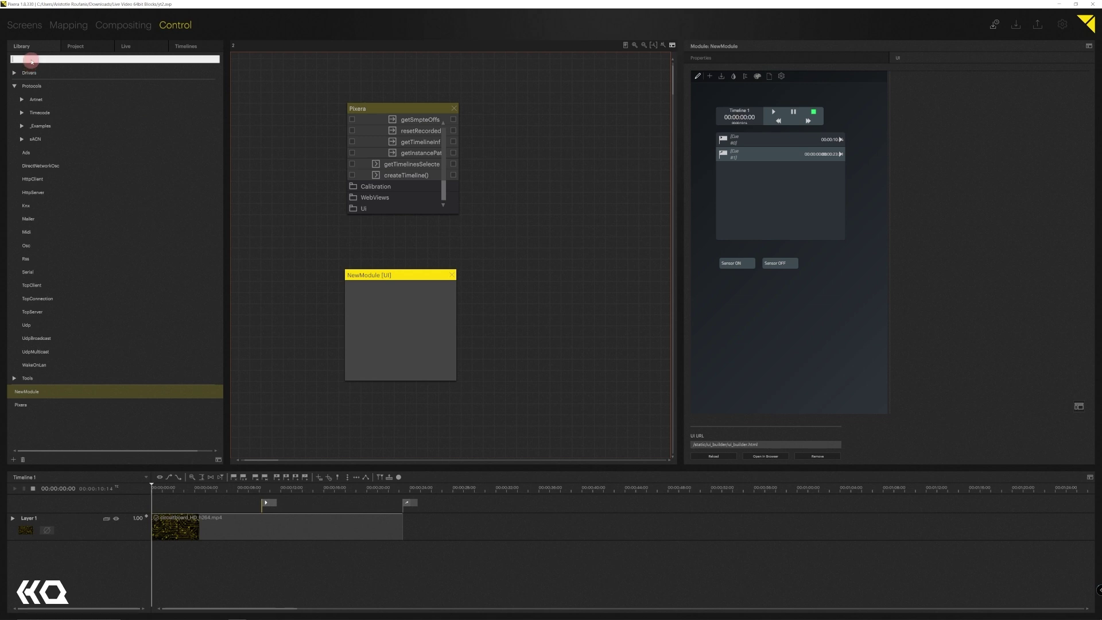
type("osc")
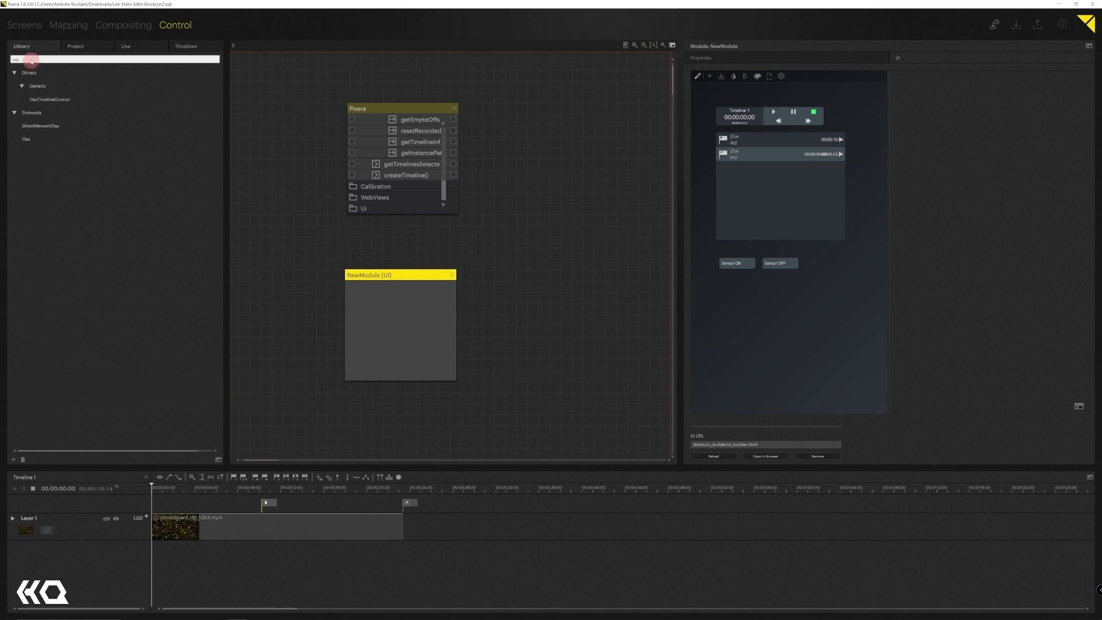
mouse_move(28, 140)
left_mouse_down()
mouse_move(68, 152)
mouse_move(28, 139)
left_mouse_up()
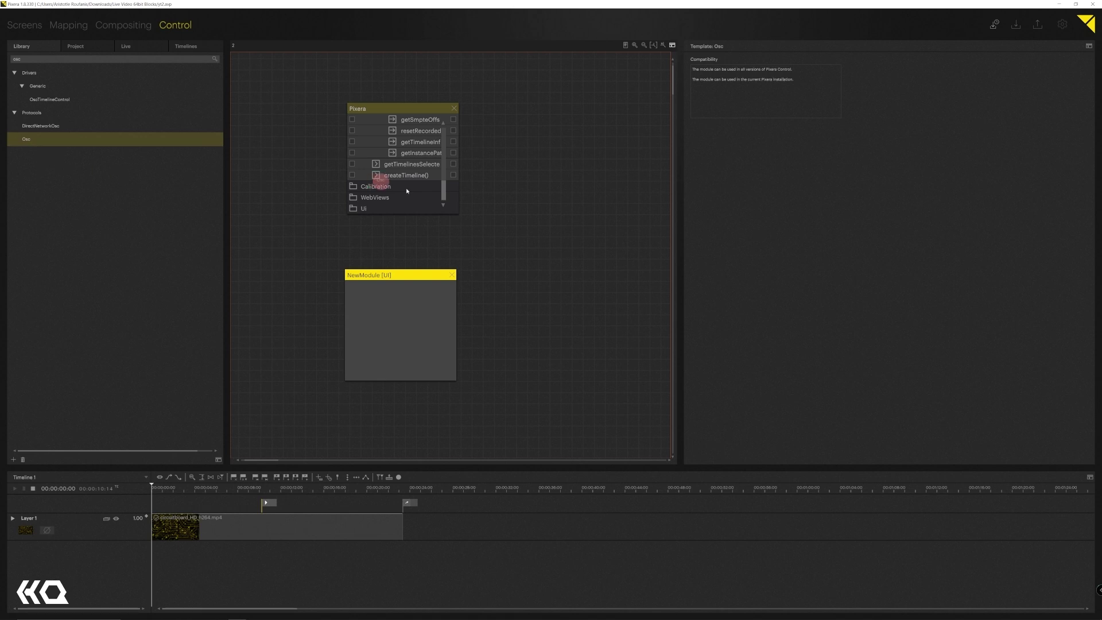
left_click_drag(407, 190, 551, 109)
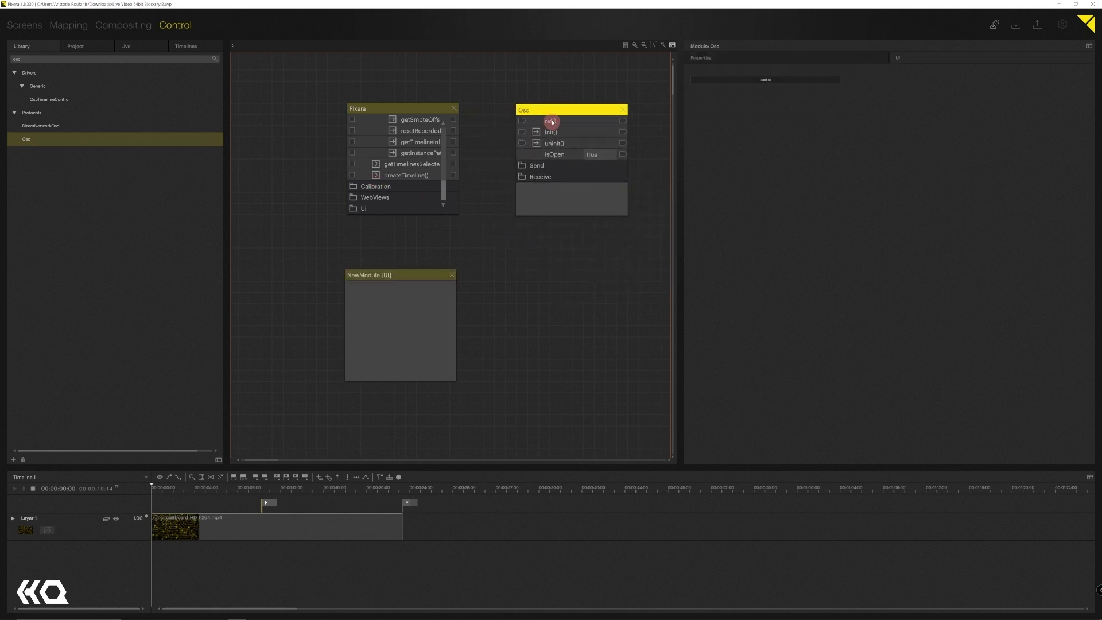
left_click(713, 60)
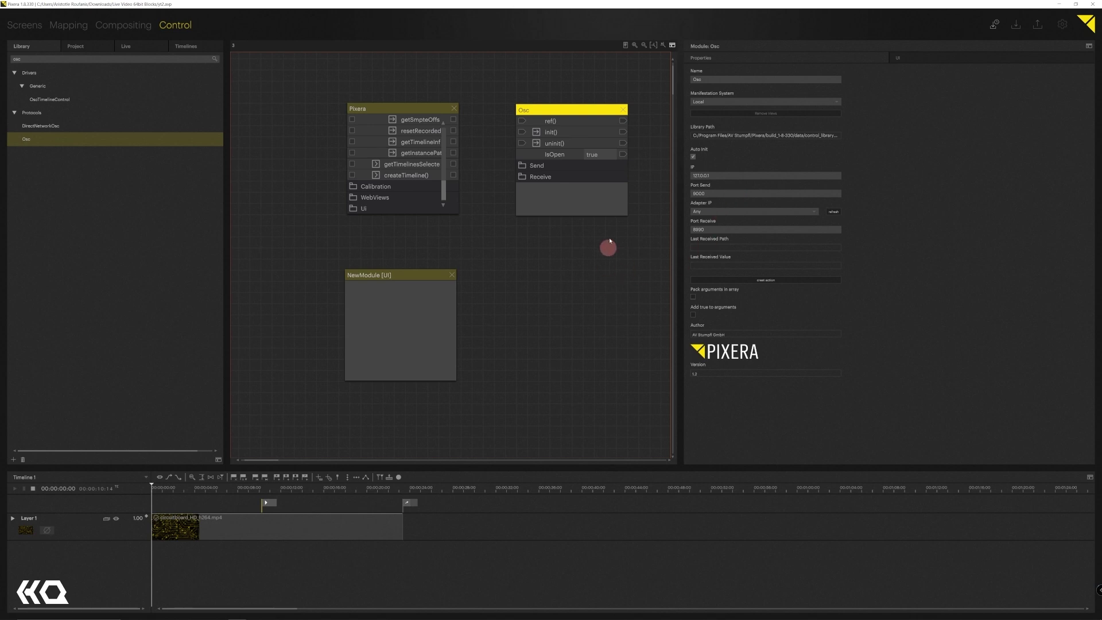
- Assign the Osc module's Send function sendString as the action of NewModule's Sensor ON button
left_click(413, 274)
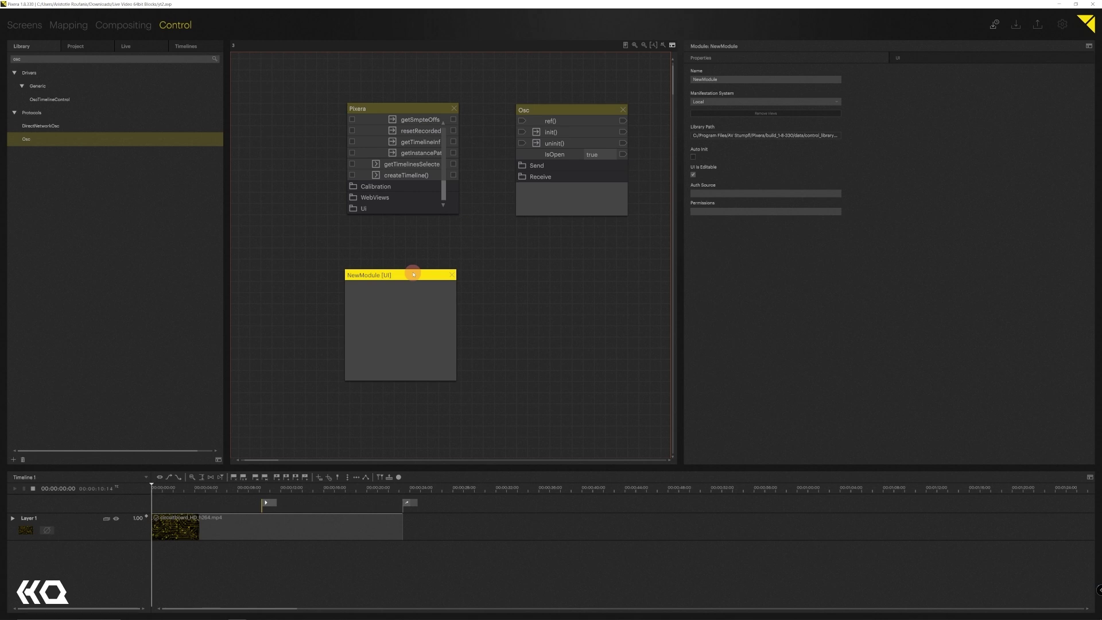
left_click(938, 56)
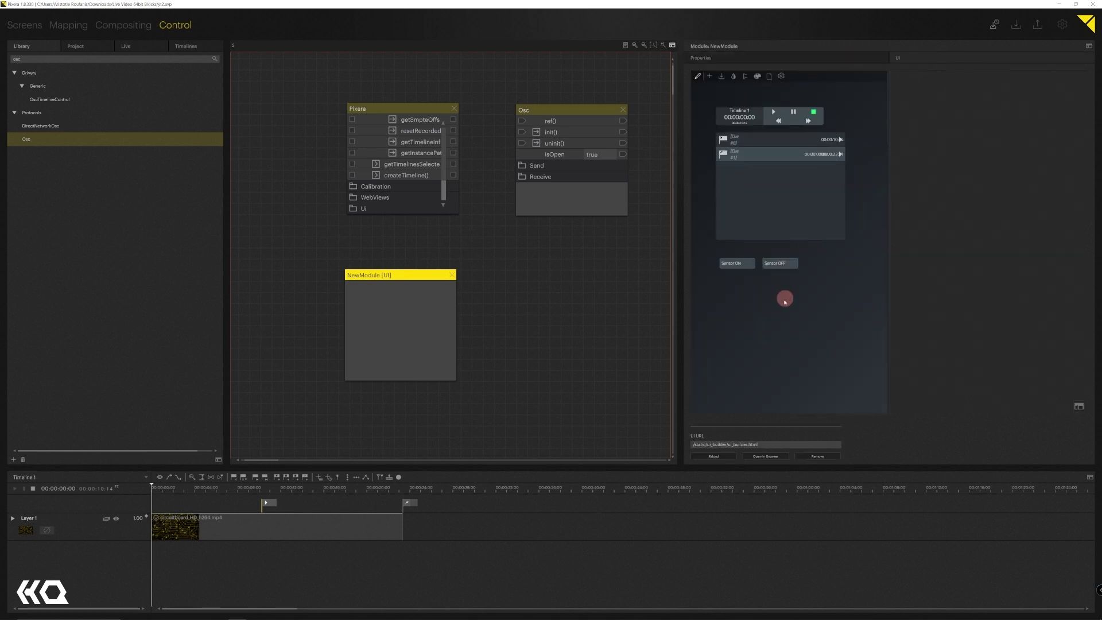
left_click(735, 264)
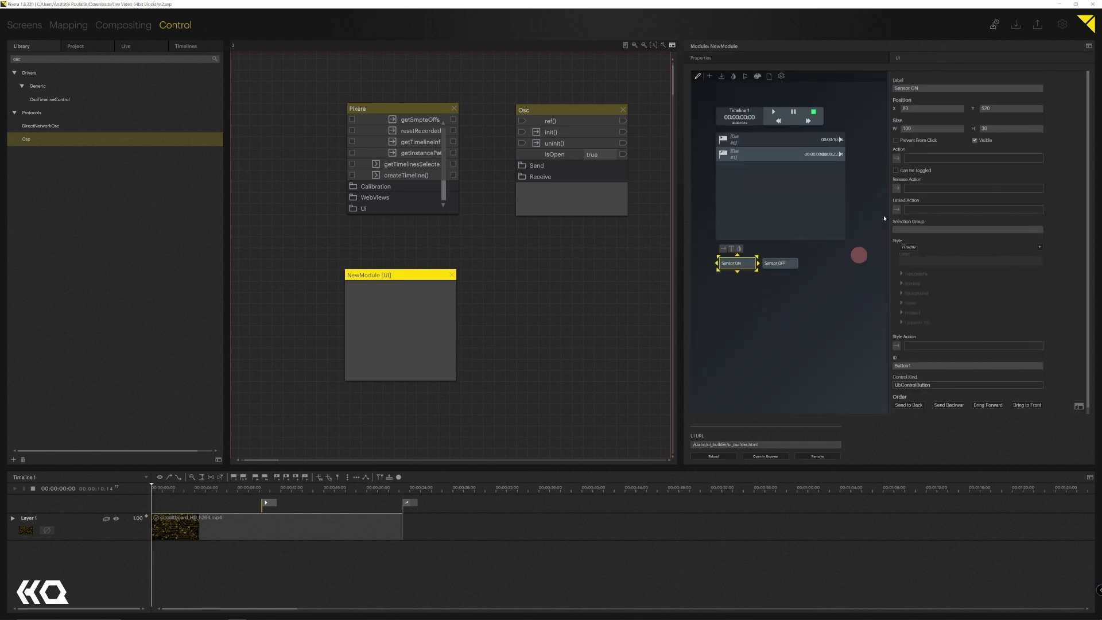
left_click(896, 159)
left_click(907, 148)
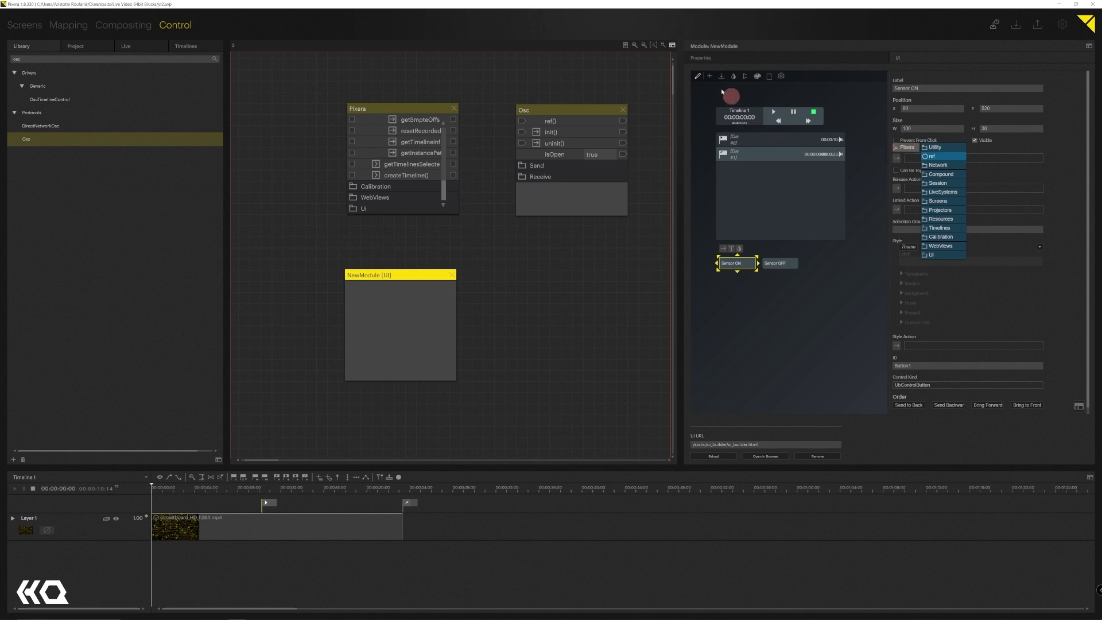
left_click(745, 76)
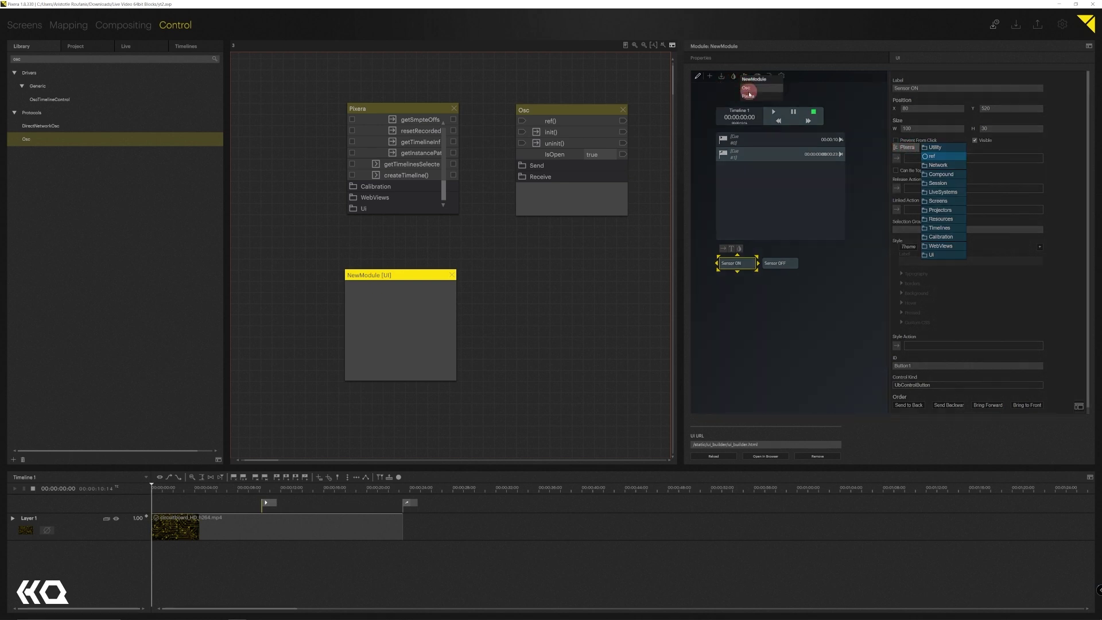
left_click(749, 92)
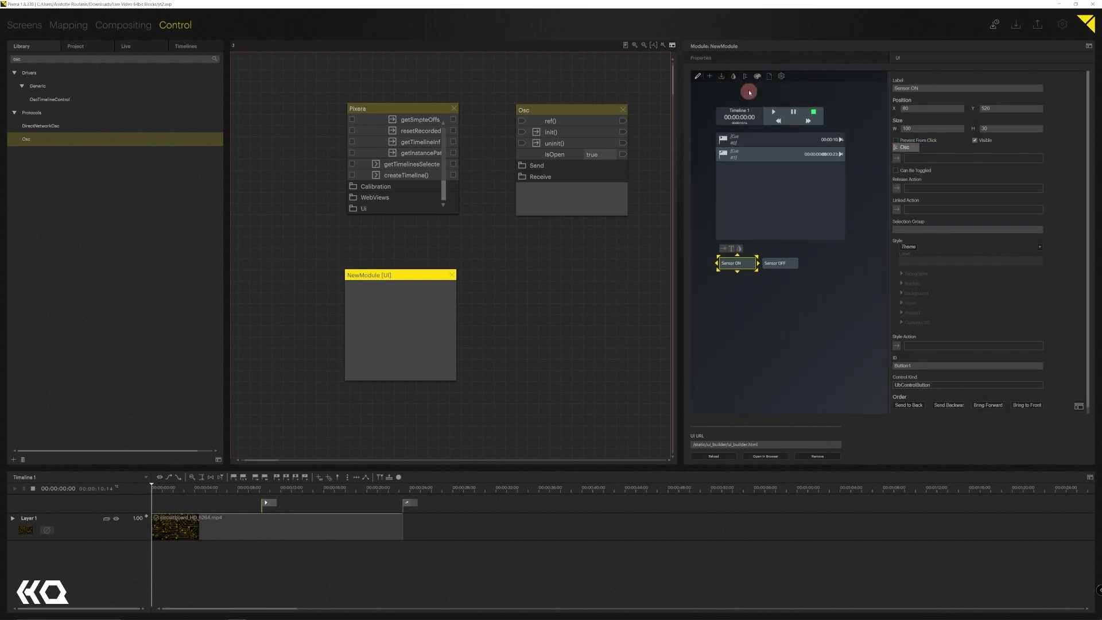
left_click(906, 148)
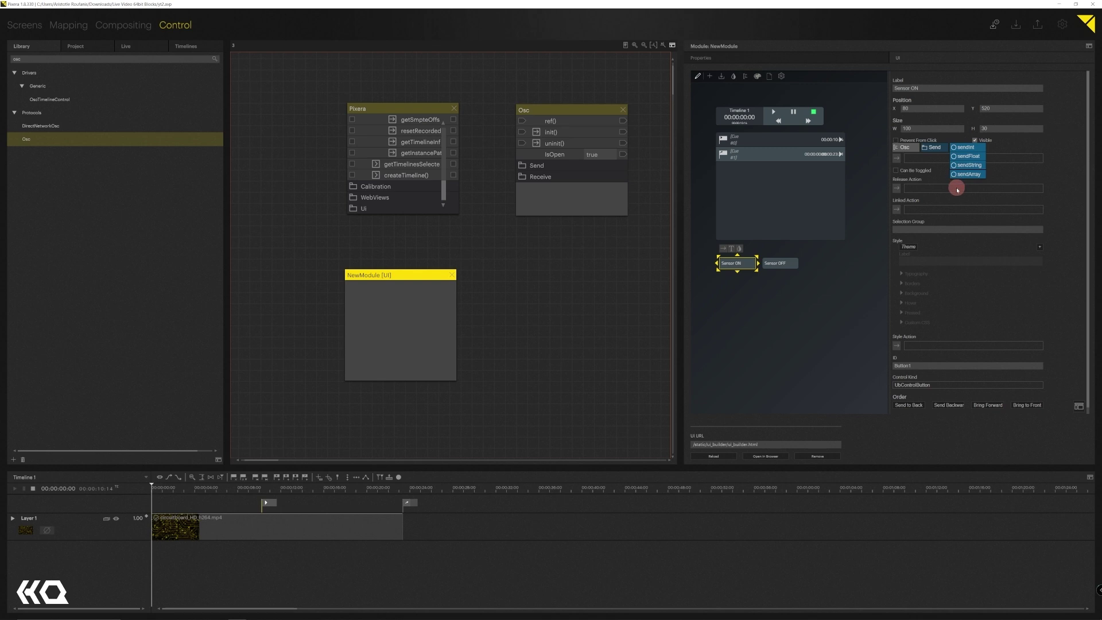
left_click(959, 165)
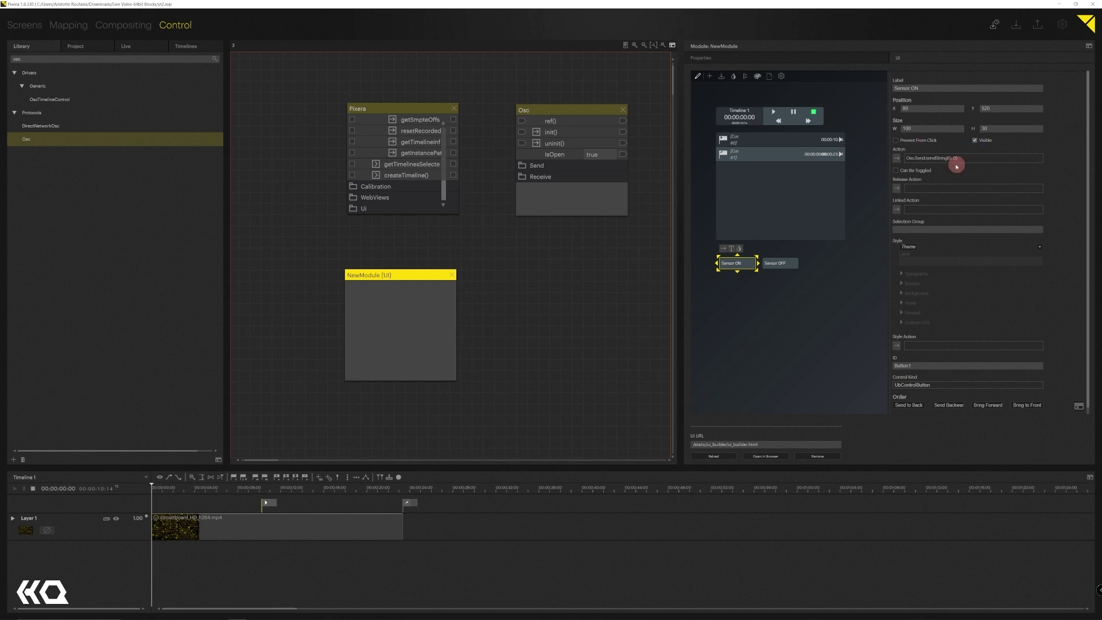
- Set the Sensor ON action's path to "/pixera/" and its string value to "sensor_on"
left_click(896, 158)
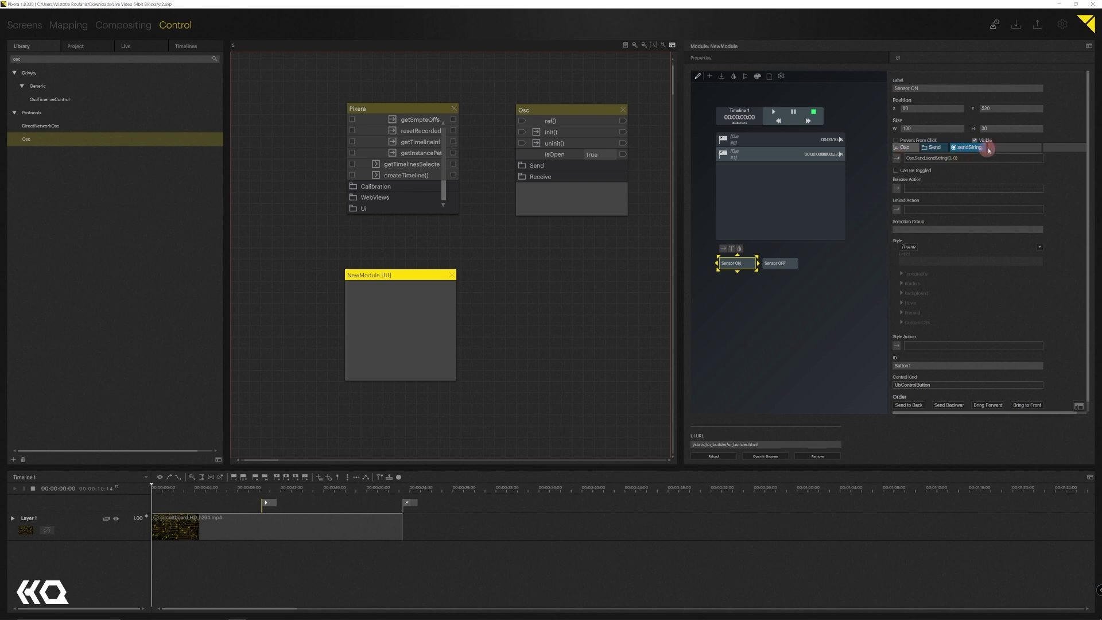
left_click(990, 148)
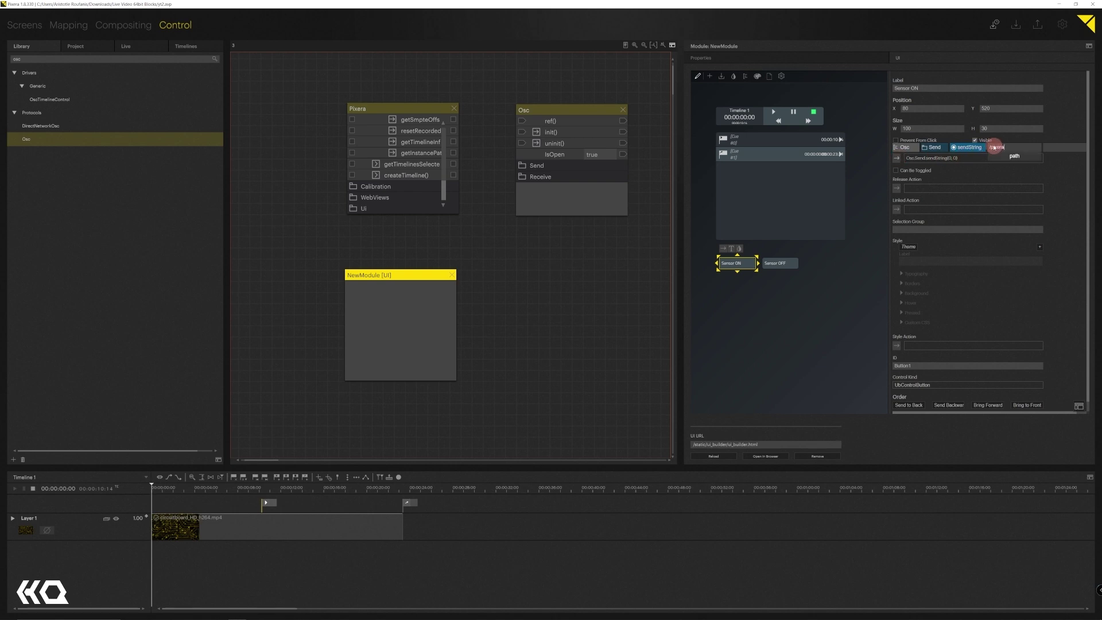
key("Tab")
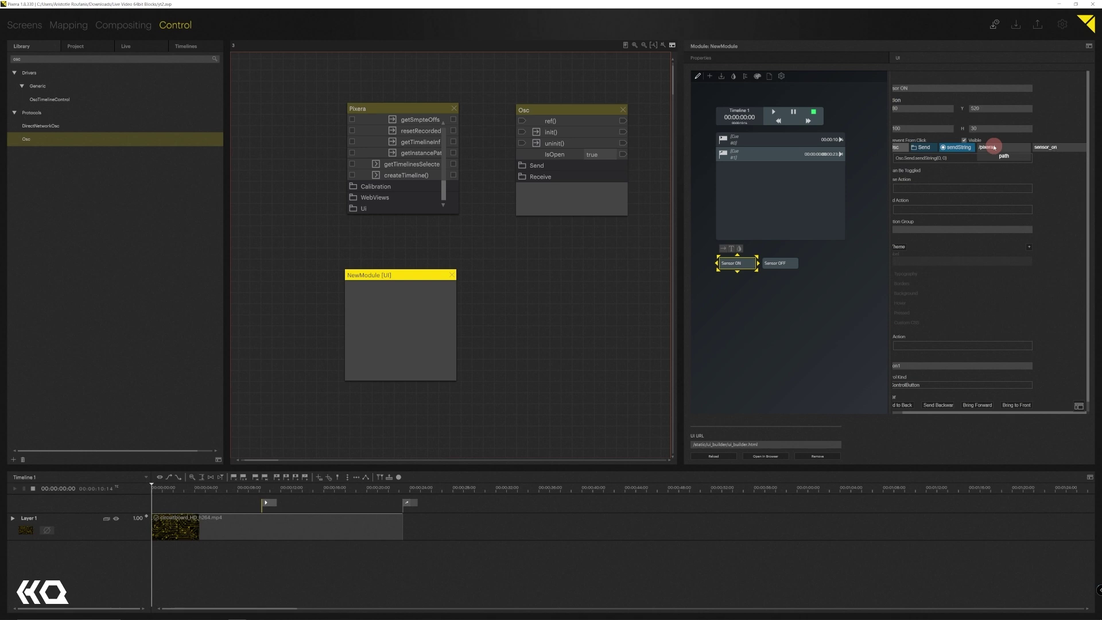
left_click(852, 311)
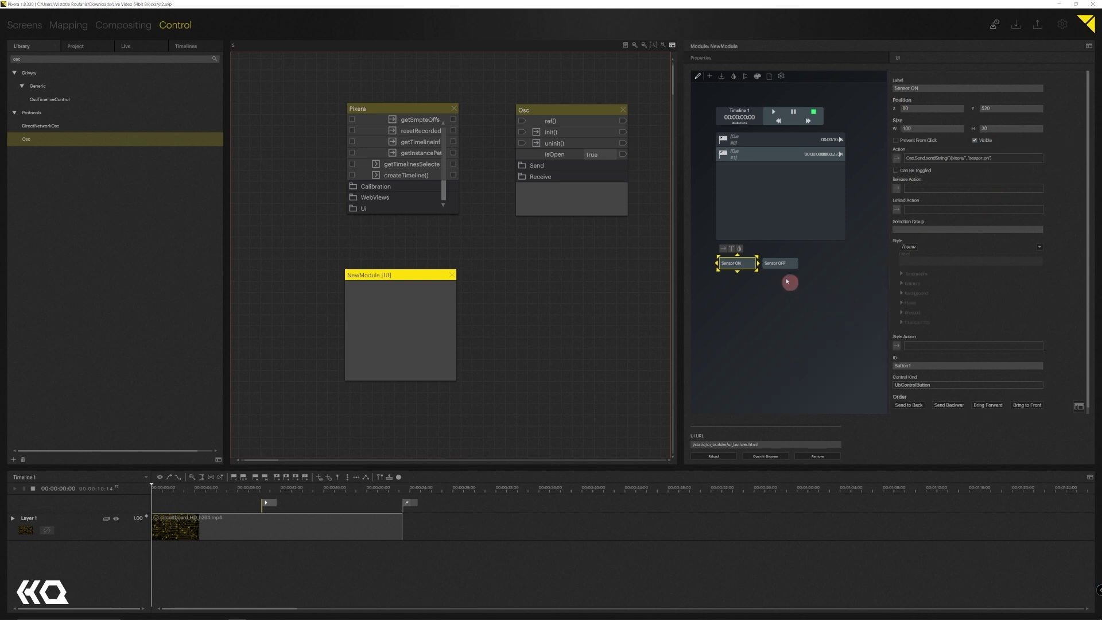
- Assign the Osc module's Send function sendString as the action of the Sensor OFF button
left_click(777, 263)
left_click(896, 160)
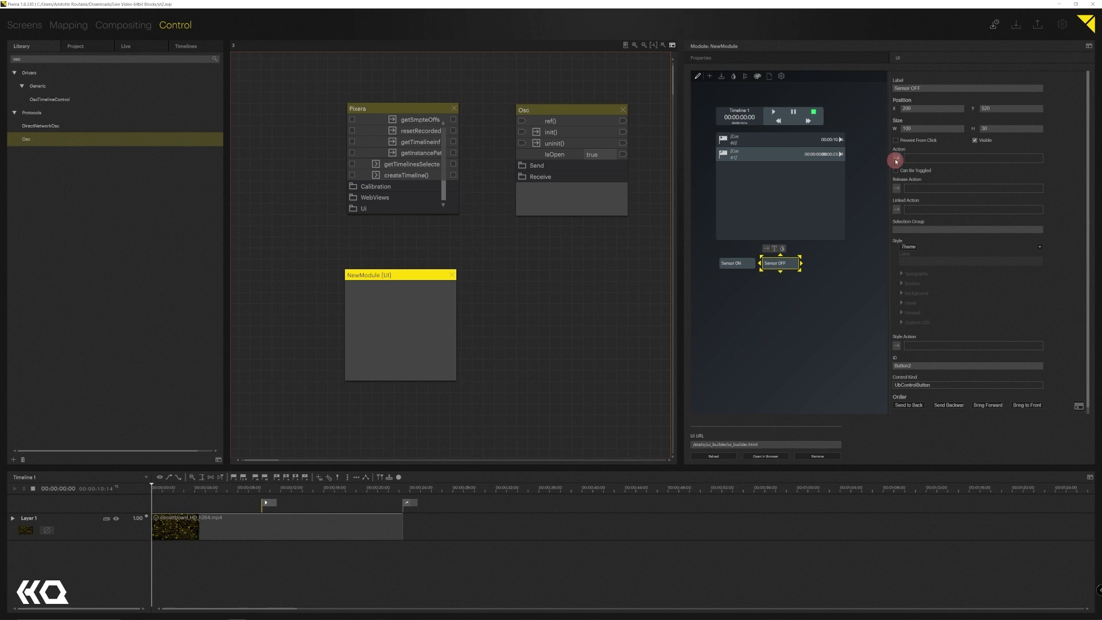
mouse_move(902, 147)
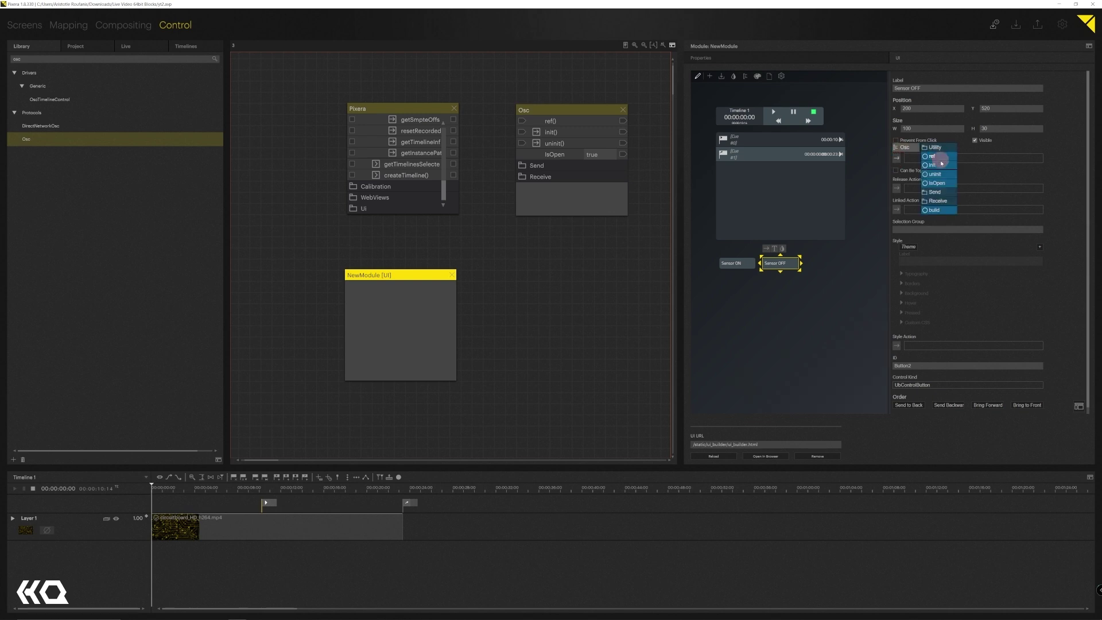
left_click(935, 194)
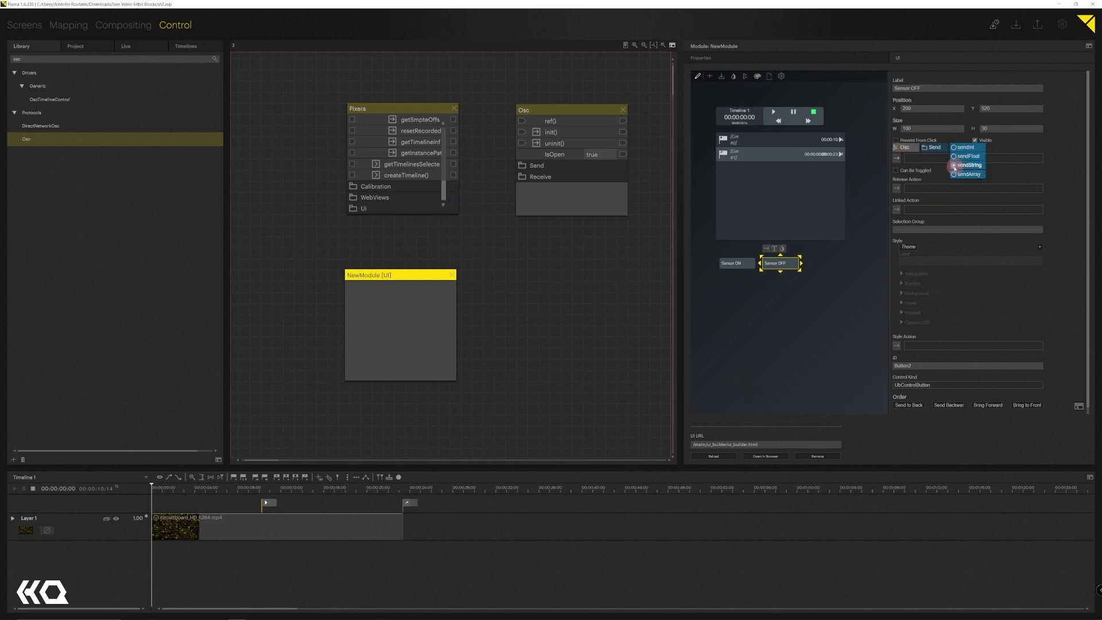
left_click(954, 167)
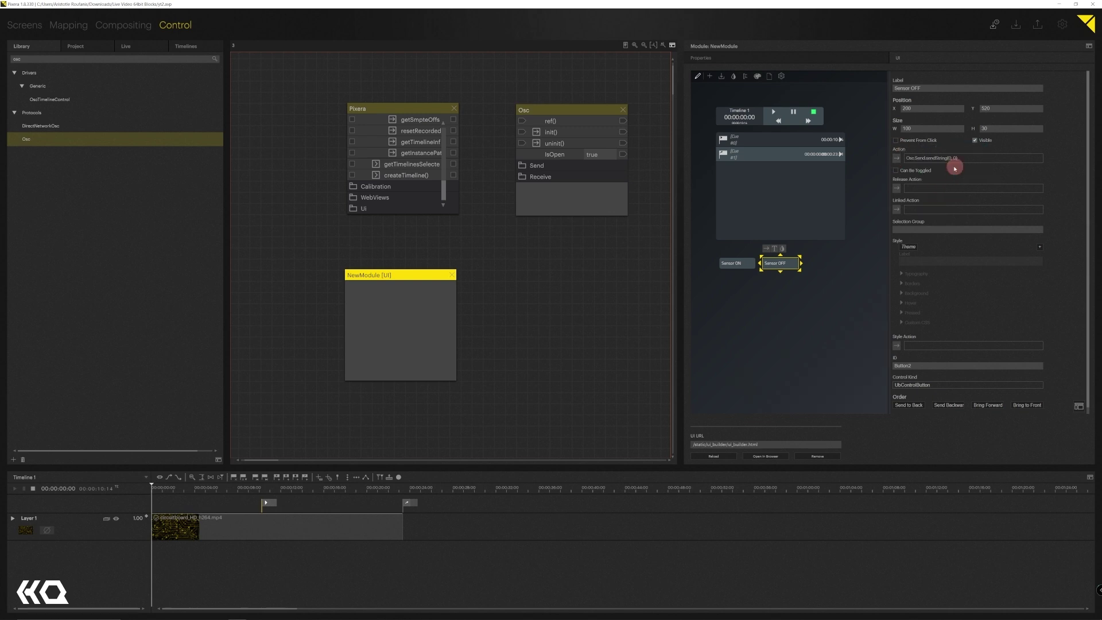
- Set the Sensor OFF action's path to "/pixera/" and its string value to "sensor_off"
left_click(893, 159)
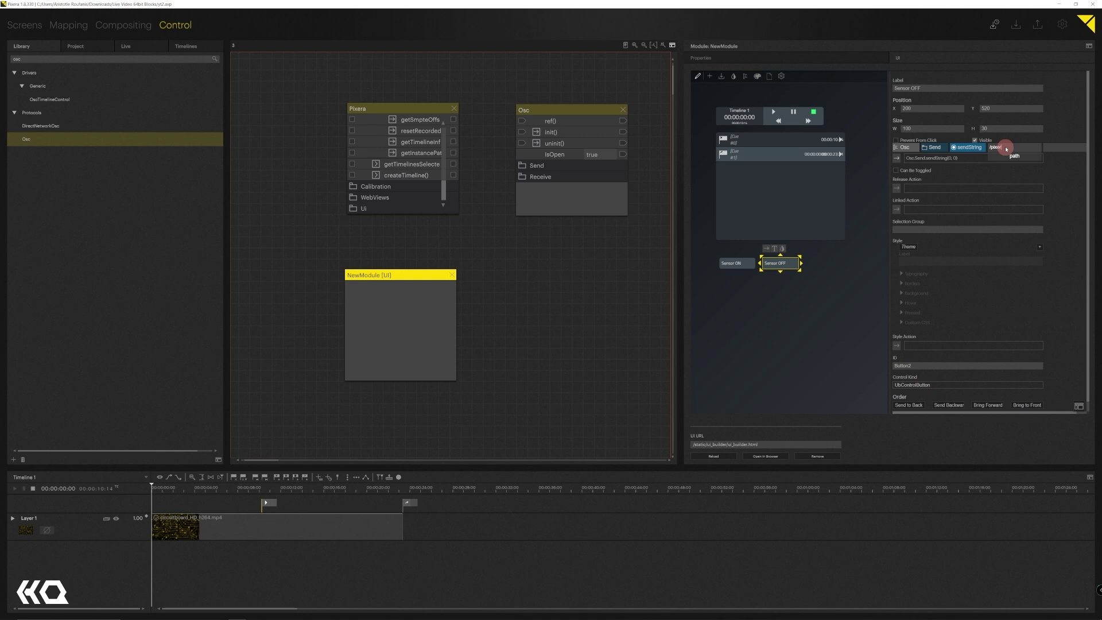
left_click(1005, 149)
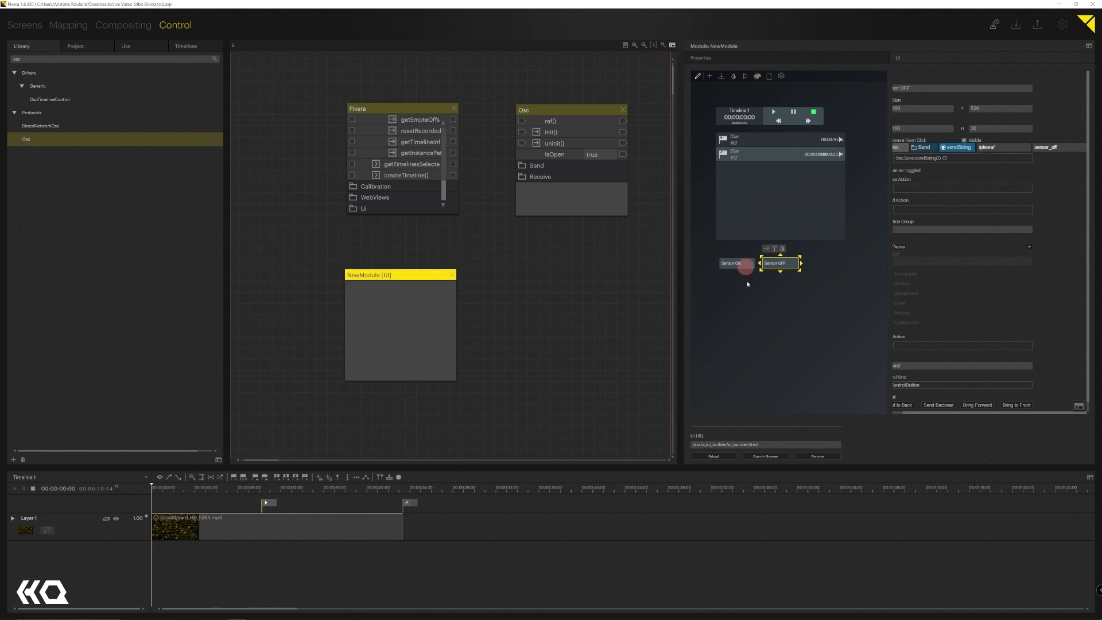
left_click(768, 342)
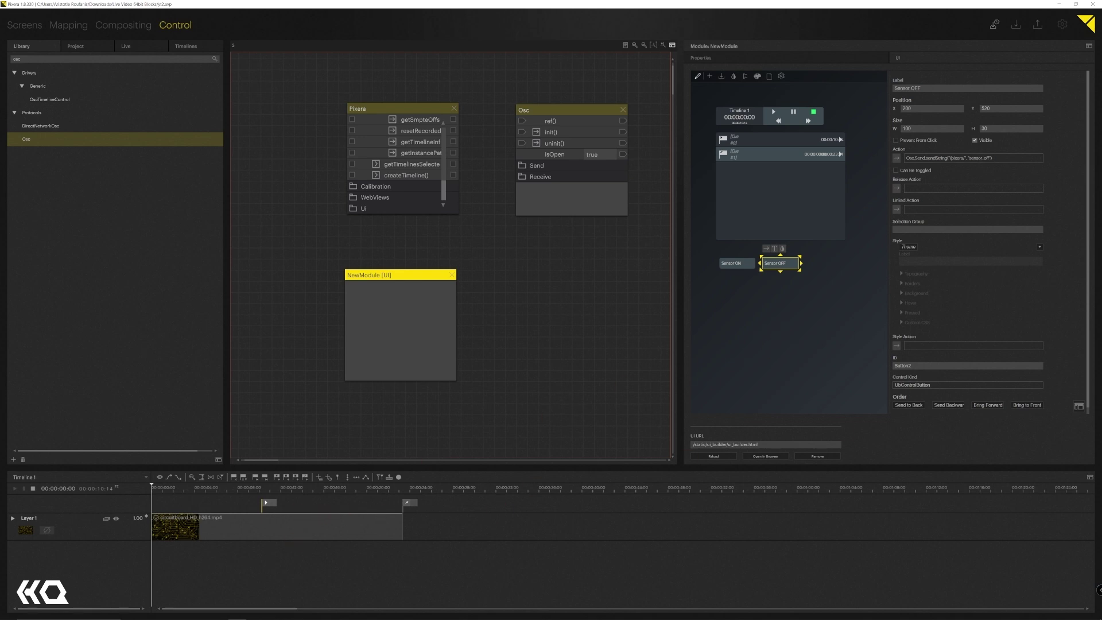
- Bring TouchDesigner forward and tile its window side by side with Pixera, each filling half of the screen
left_click_drag(1101, 123, 401, 27)
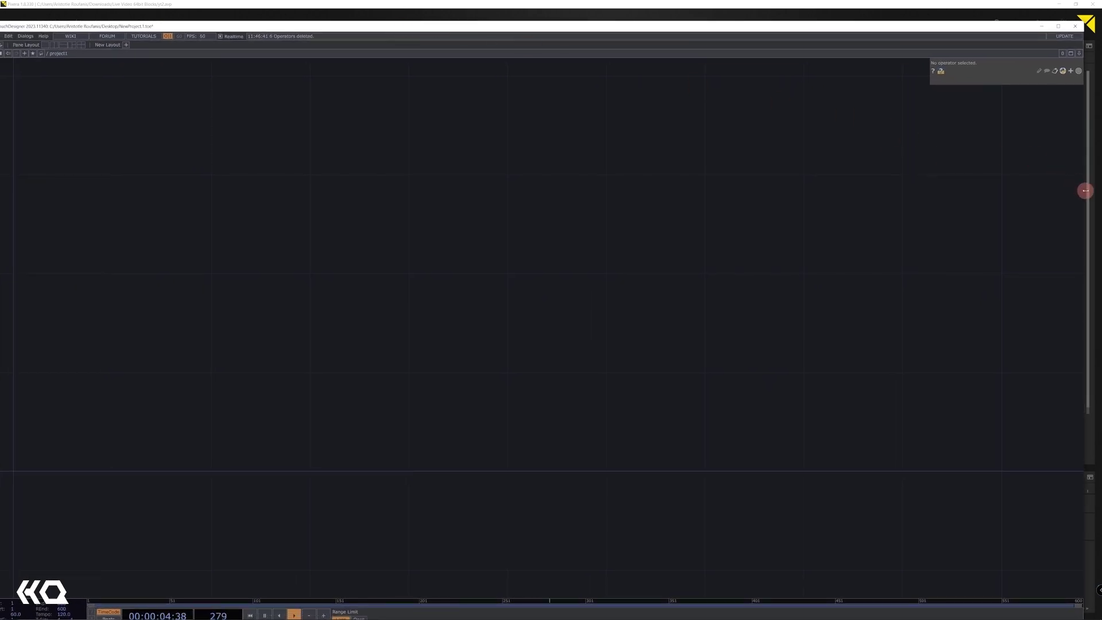
left_click_drag(1085, 190, 559, 195)
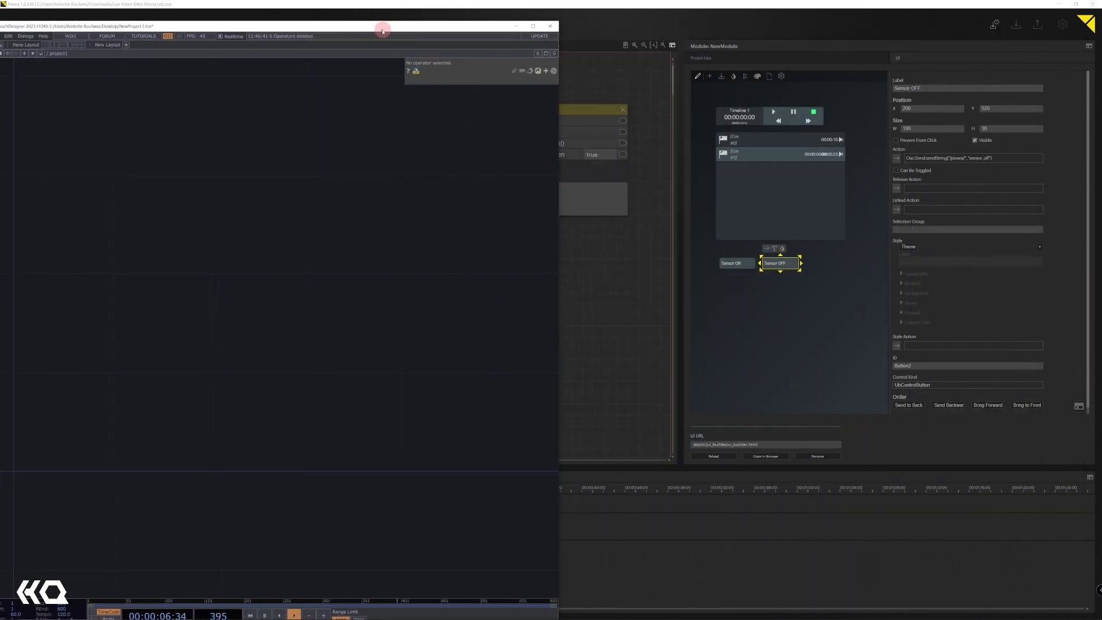
left_click_drag(383, 31, 386, 13)
left_click_drag(651, 6, 735, 12)
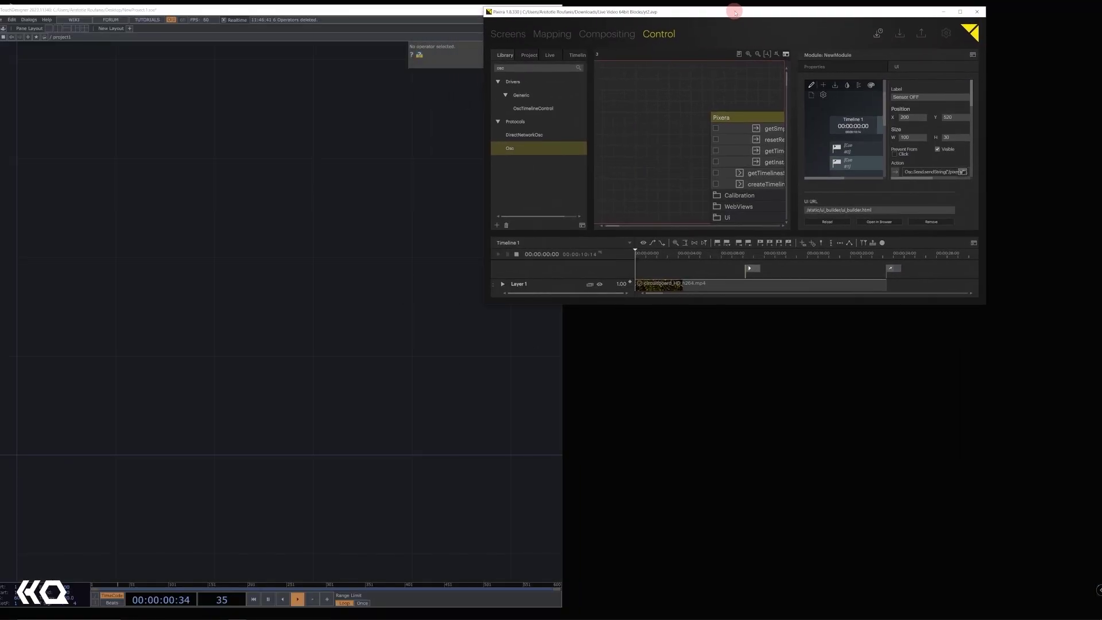
key("super+Right")
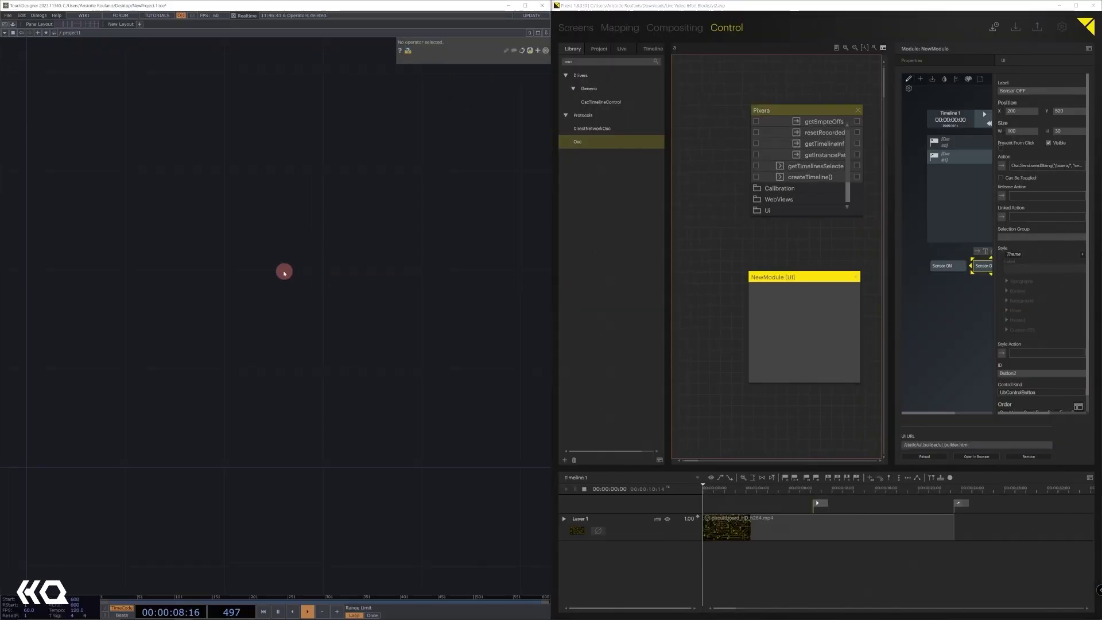
- Add an OSC In DAT to the empty project1 network in TouchDesigner
double_click(284, 273)
type("osc in")
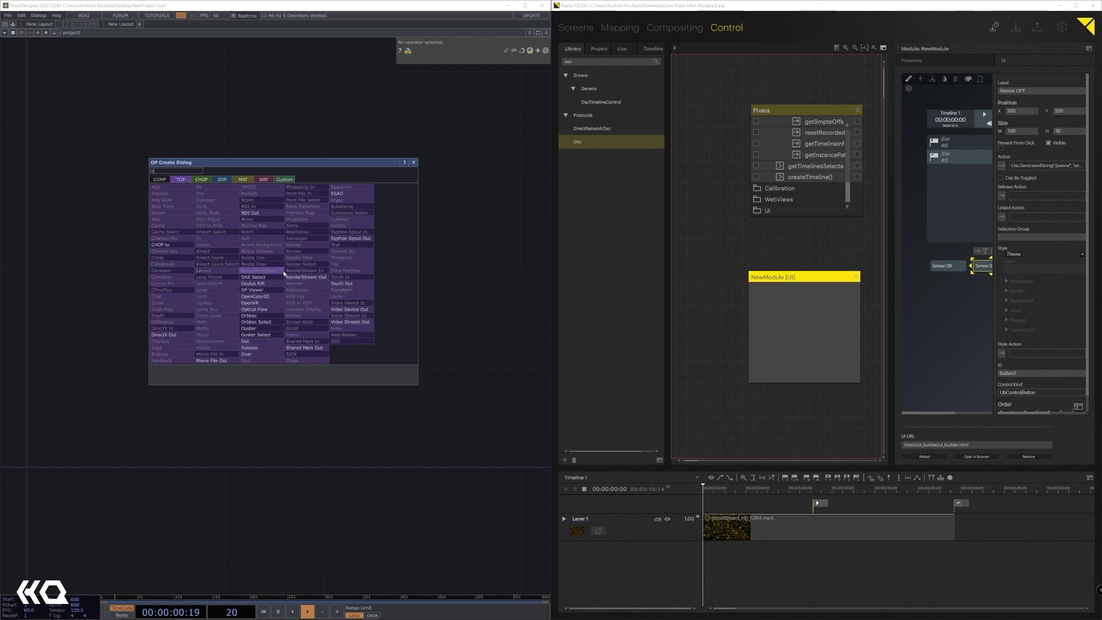
left_click(263, 179)
left_click(219, 232)
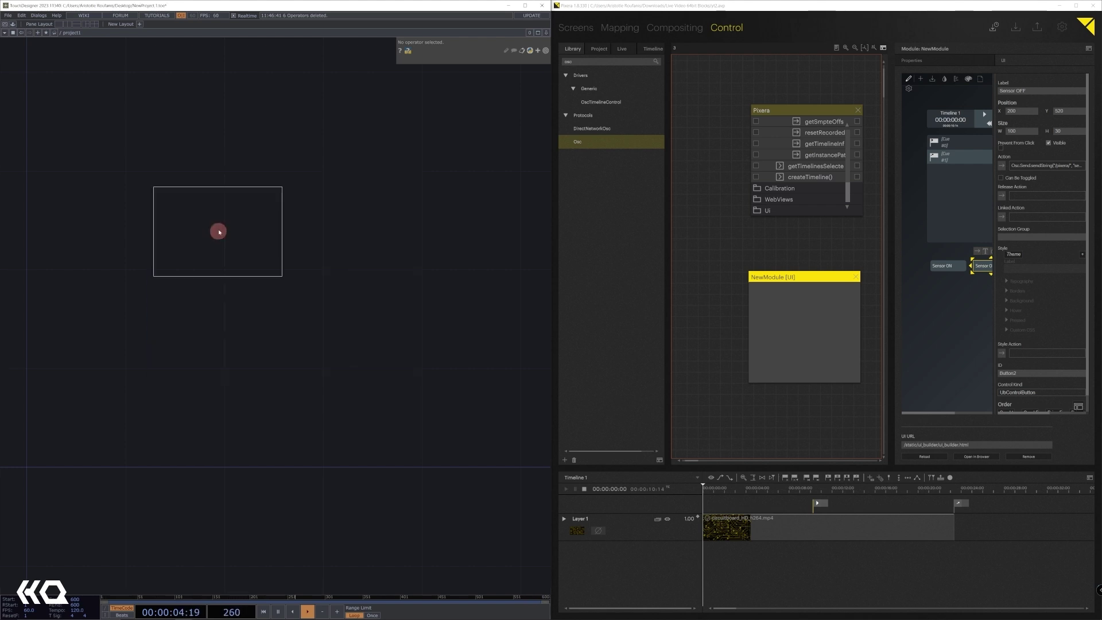
left_click(263, 242)
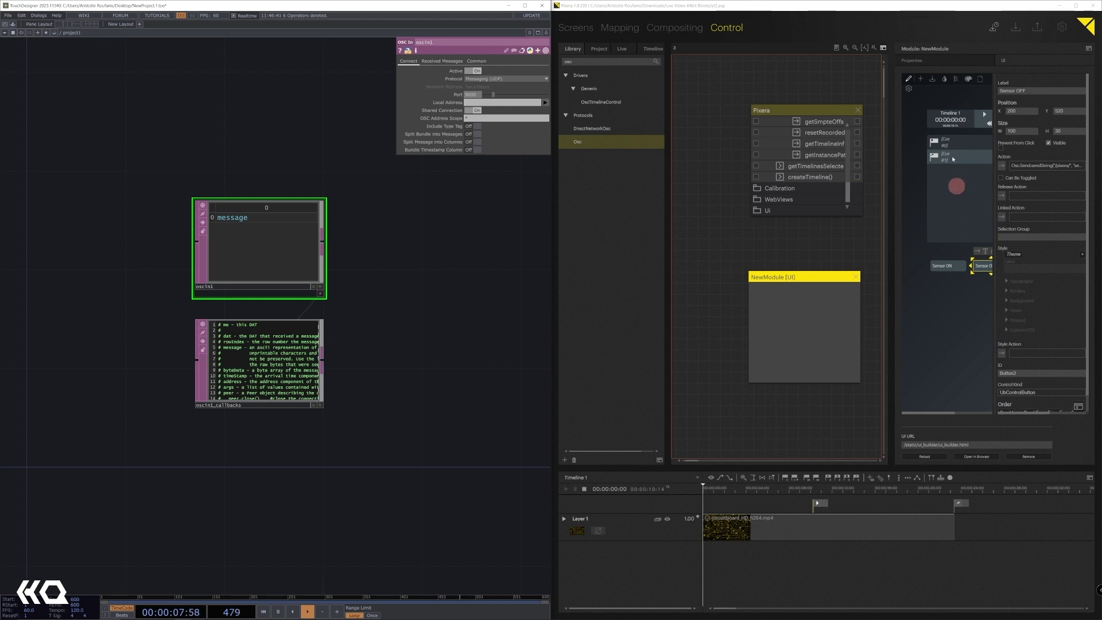
- Leave edit mode in Pixera's NewModule UI, trigger Sensor ON and Sensor OFF, and inspect the messages received by TouchDesigner's OSC In DAT
left_click(907, 79)
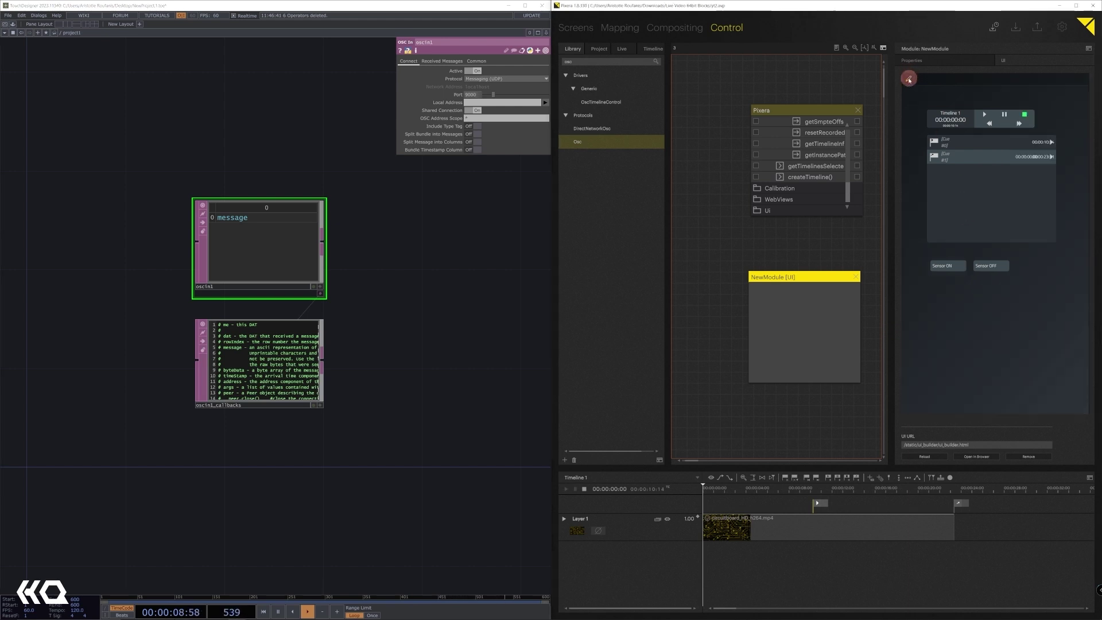
left_click(955, 267)
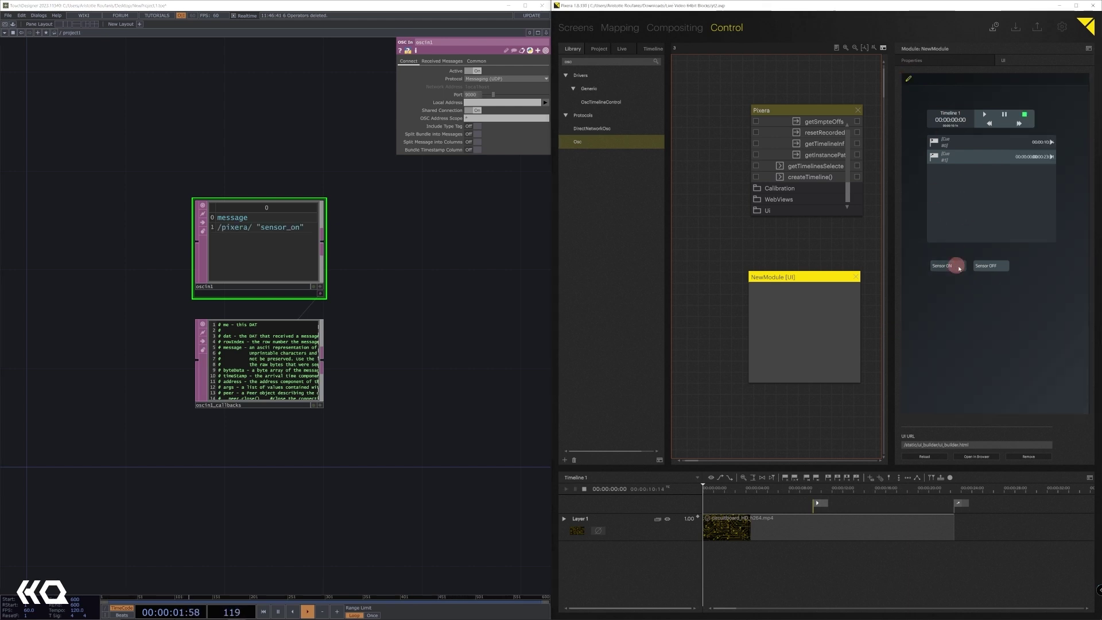
left_click(987, 267)
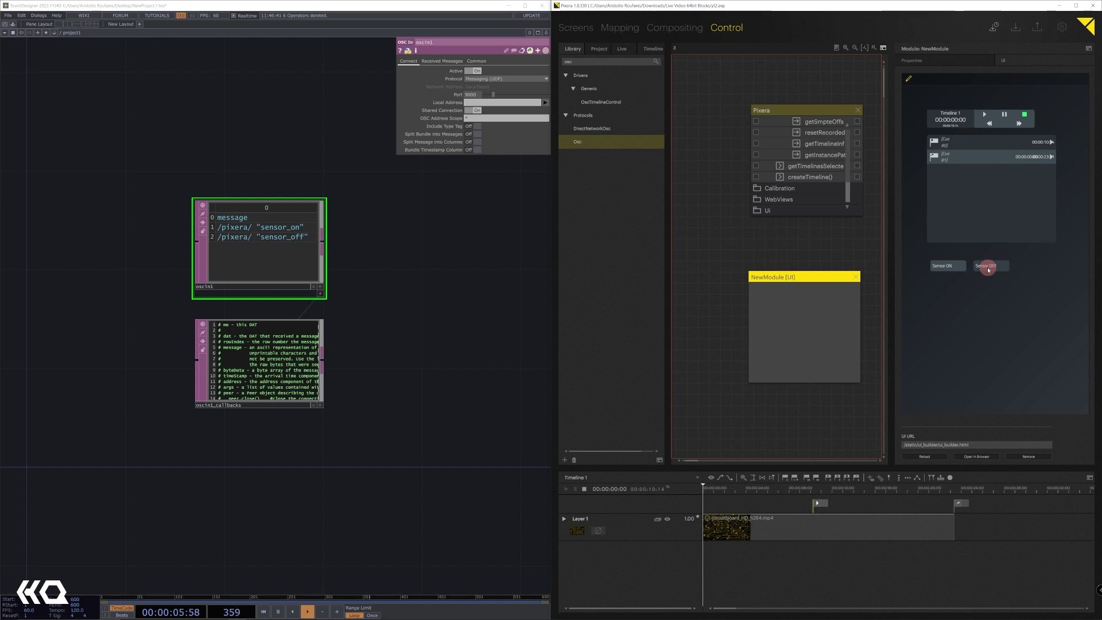
scroll(229, 403, "up", 1)
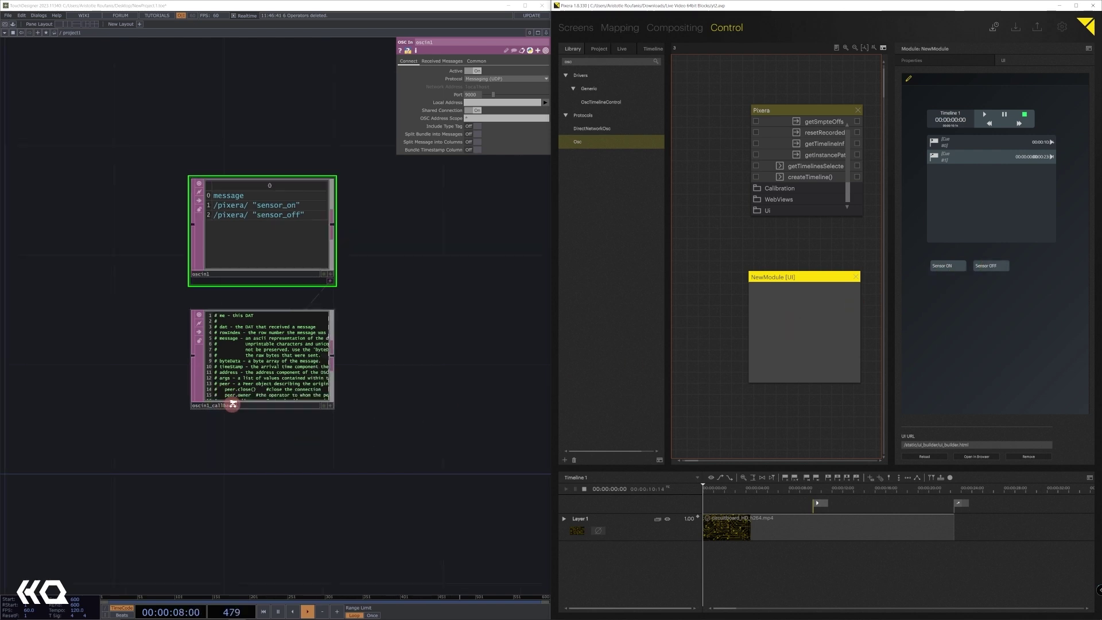
scroll(235, 401, "up", 3)
scroll(244, 401, "down", 2)
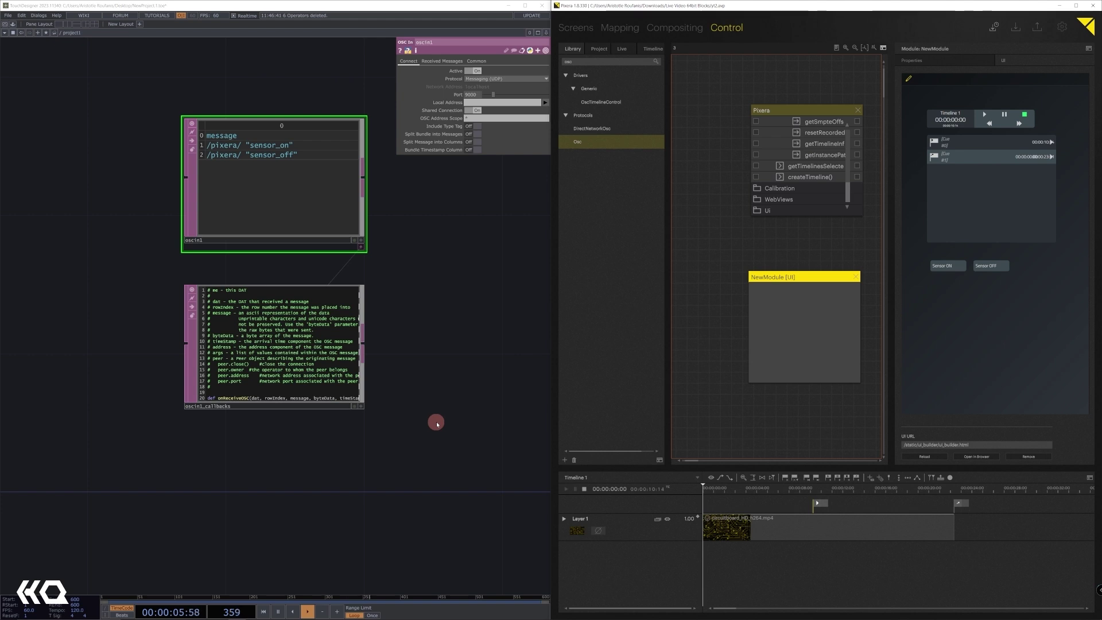
scroll(440, 421, "down", 2)
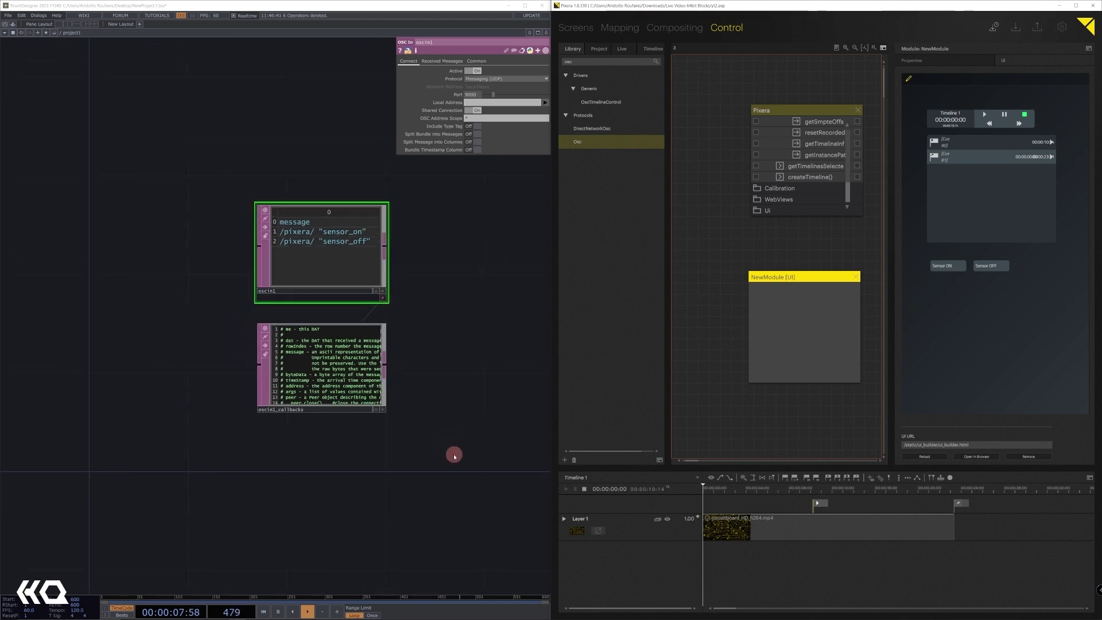
- Add an OSC Out DAT to the TouchDesigner network below the OSC In callbacks DAT
left_click_drag(454, 456, 407, 348)
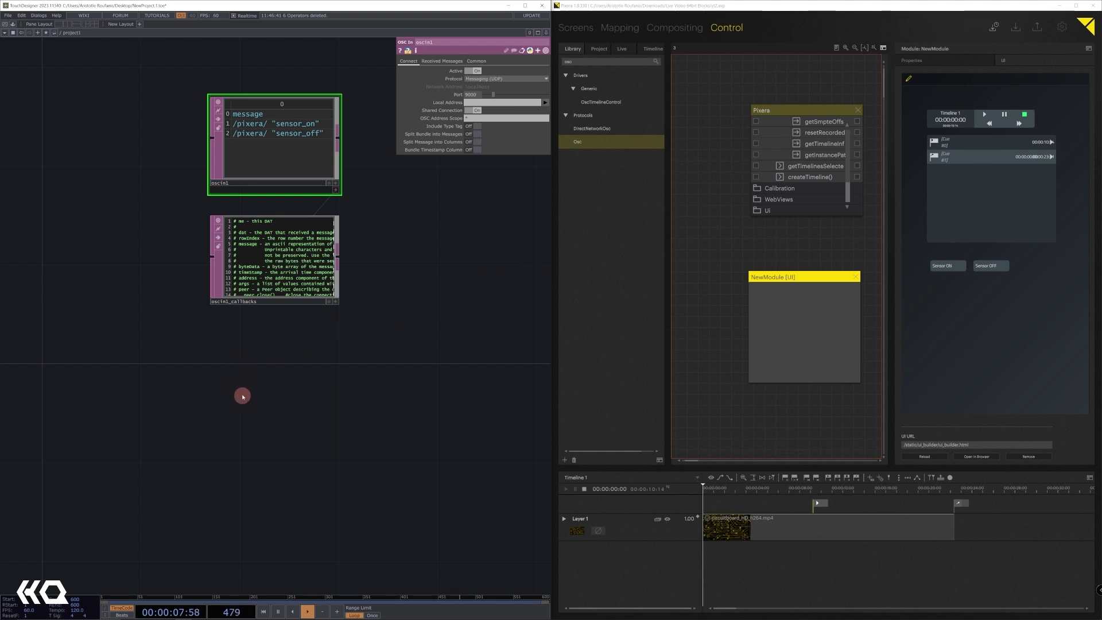
left_click_drag(241, 393, 247, 367)
key("Tab")
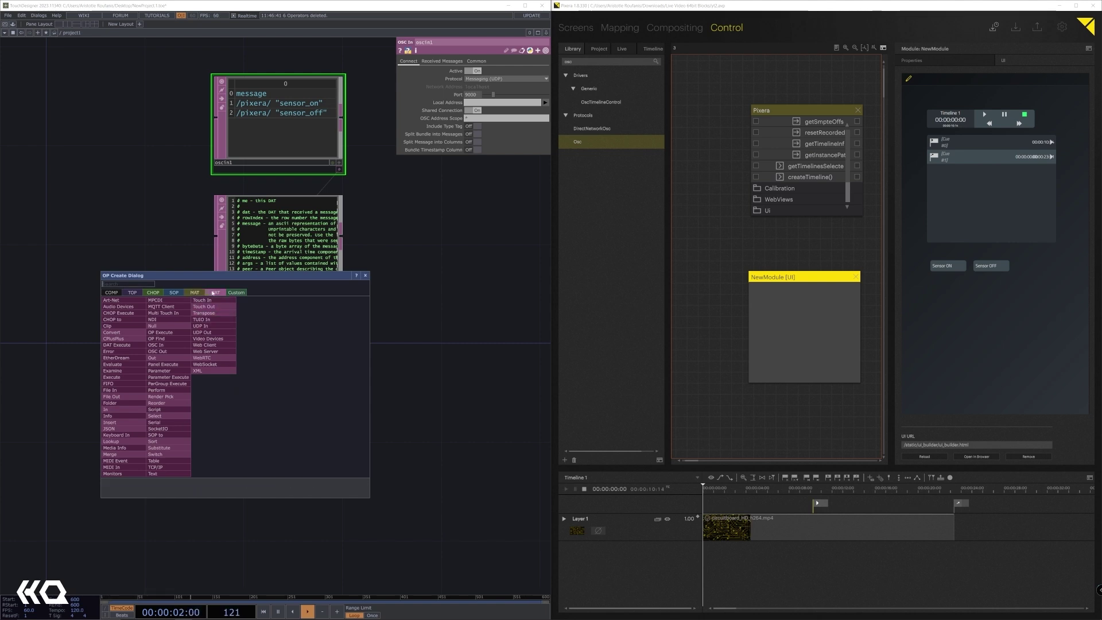
type("osc out")
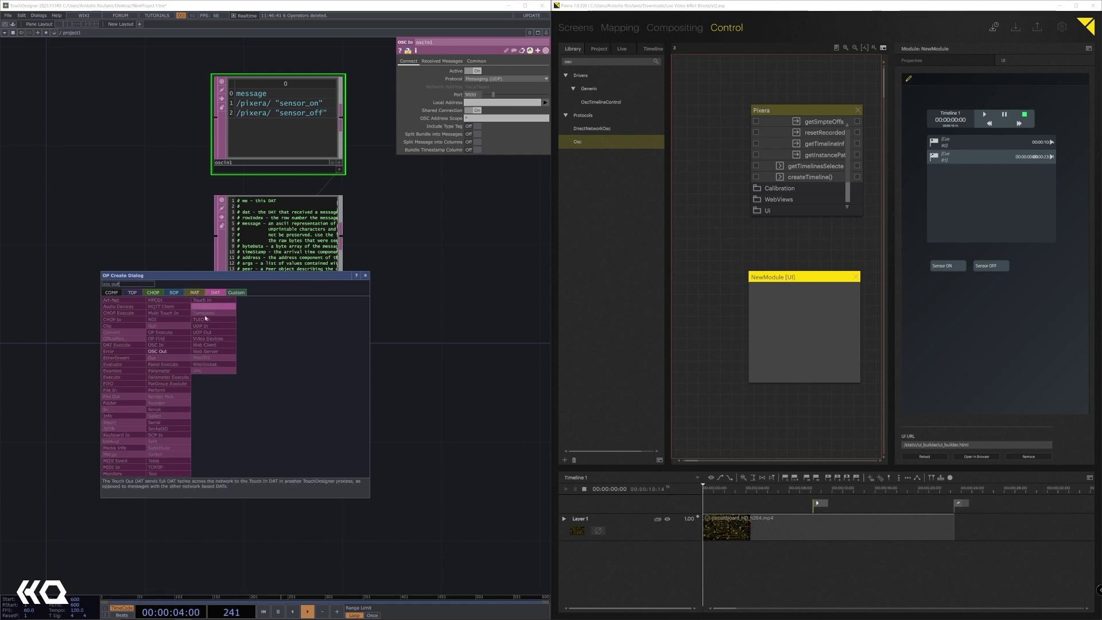
left_click(160, 351)
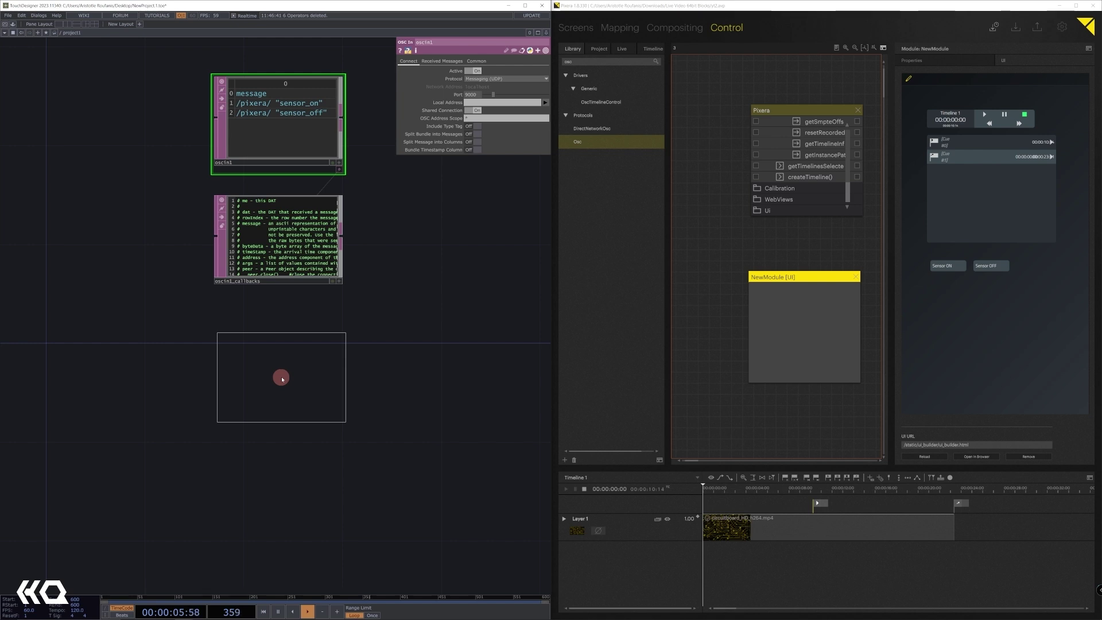
left_click(280, 378)
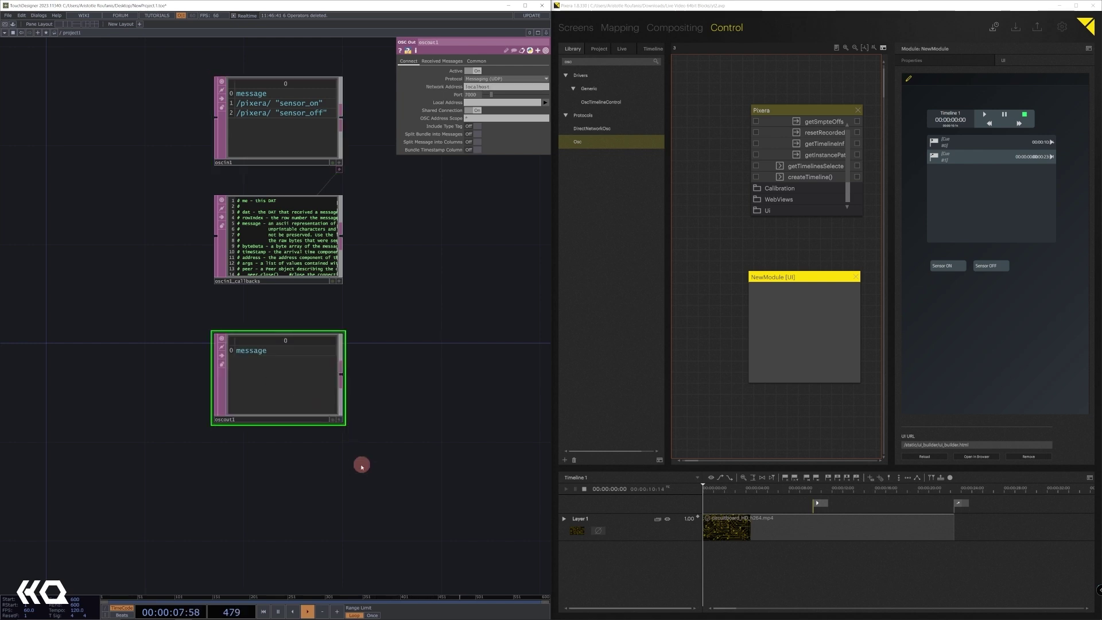
- Add a Text DAT to the network beside the OSC Out DAT
left_click_drag(376, 482, 480, 455)
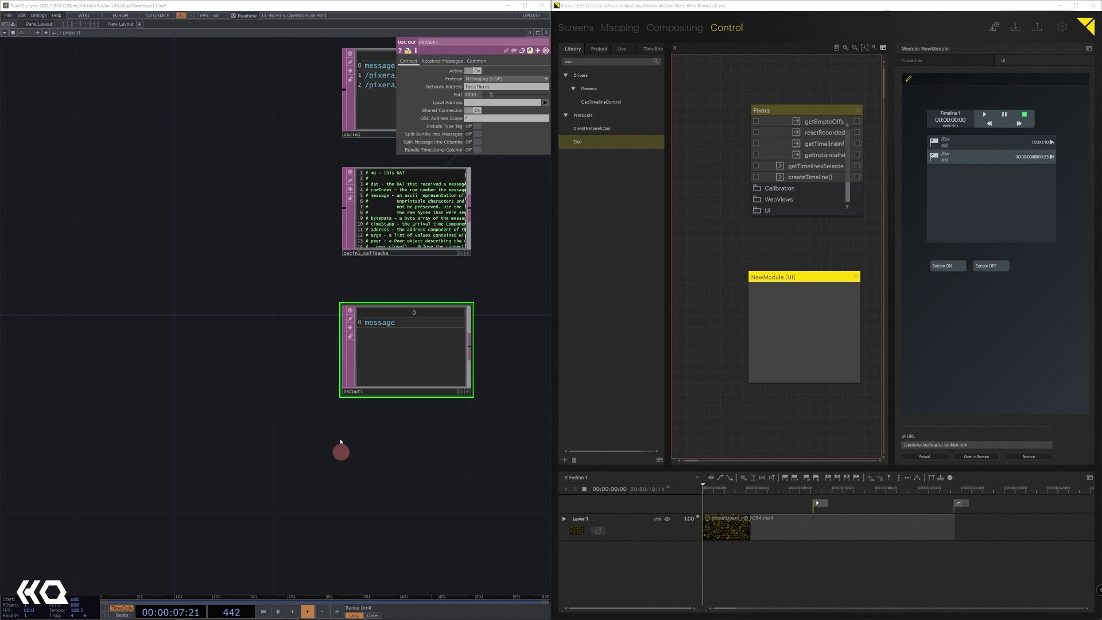
left_click_drag(340, 442, 322, 388)
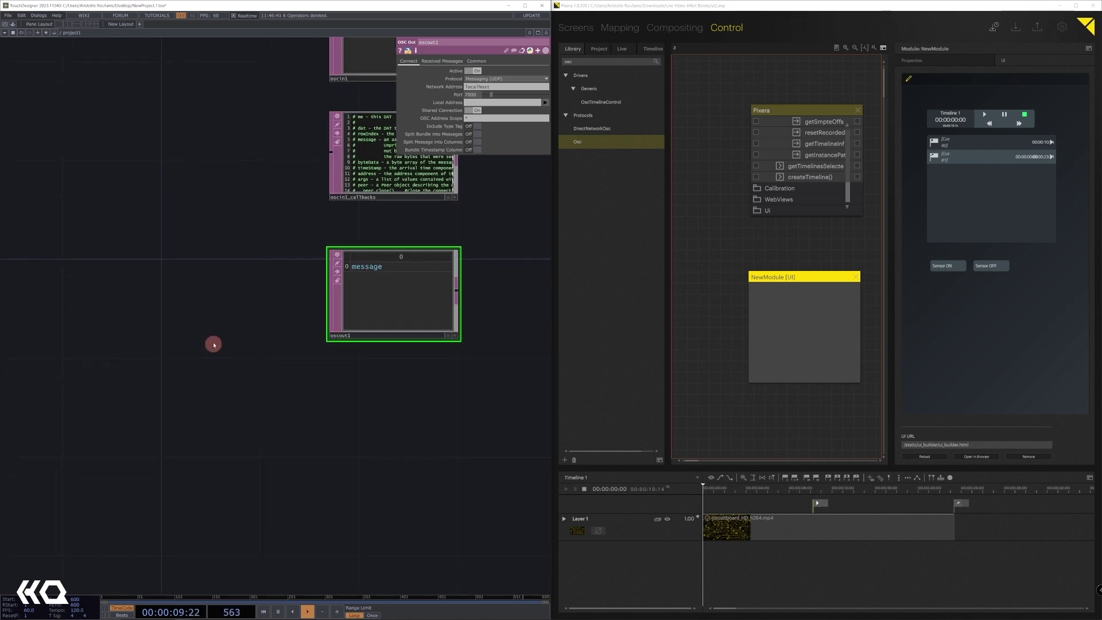
double_click(137, 305)
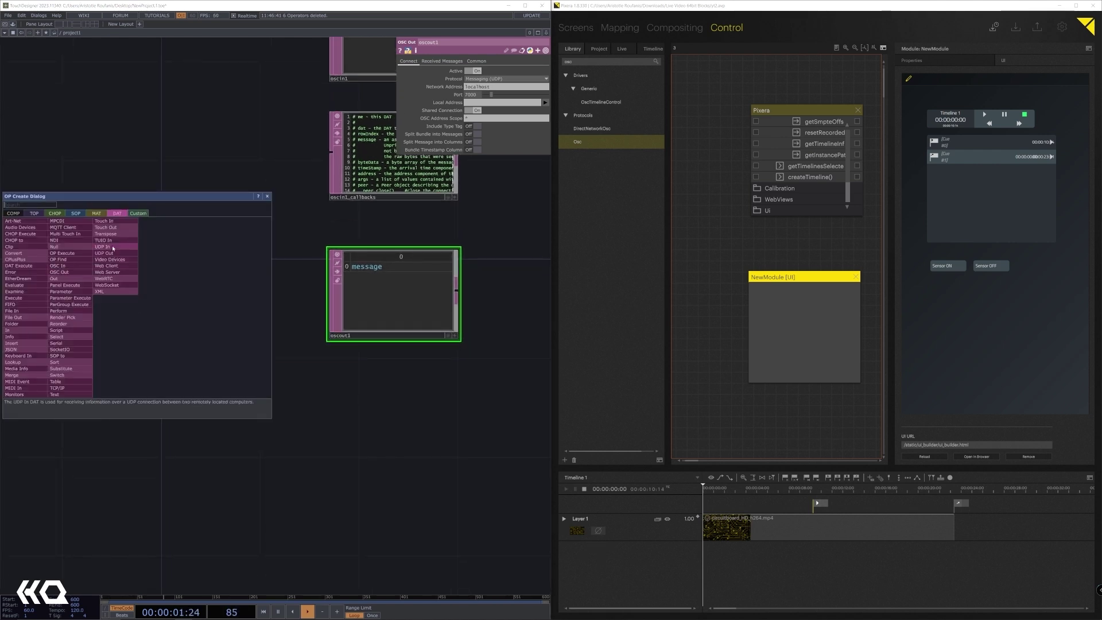
type("text")
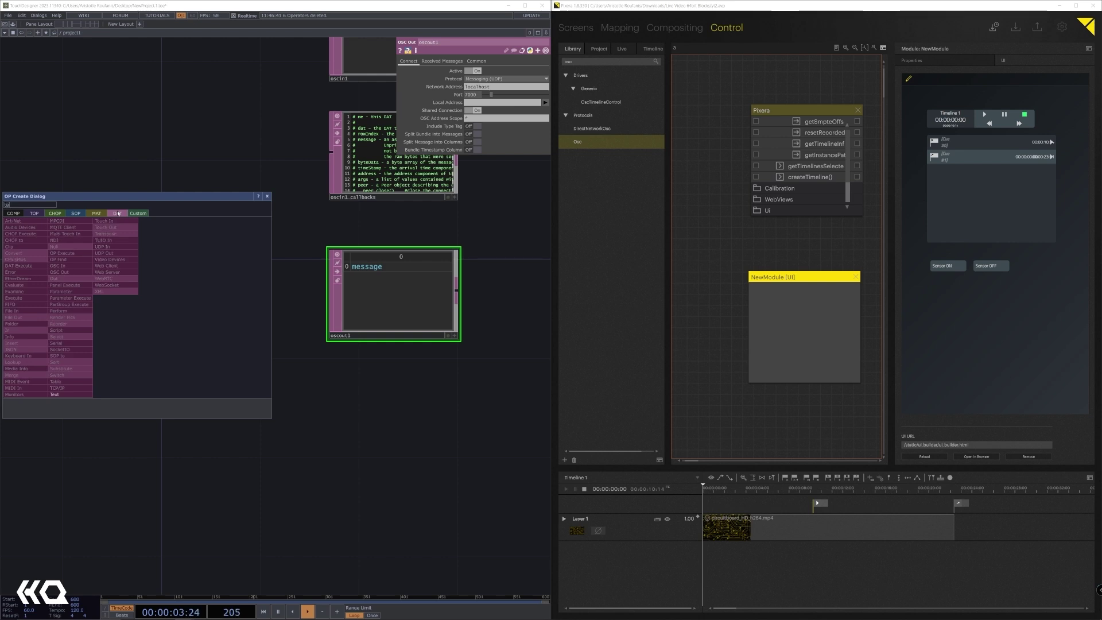
left_click(73, 397)
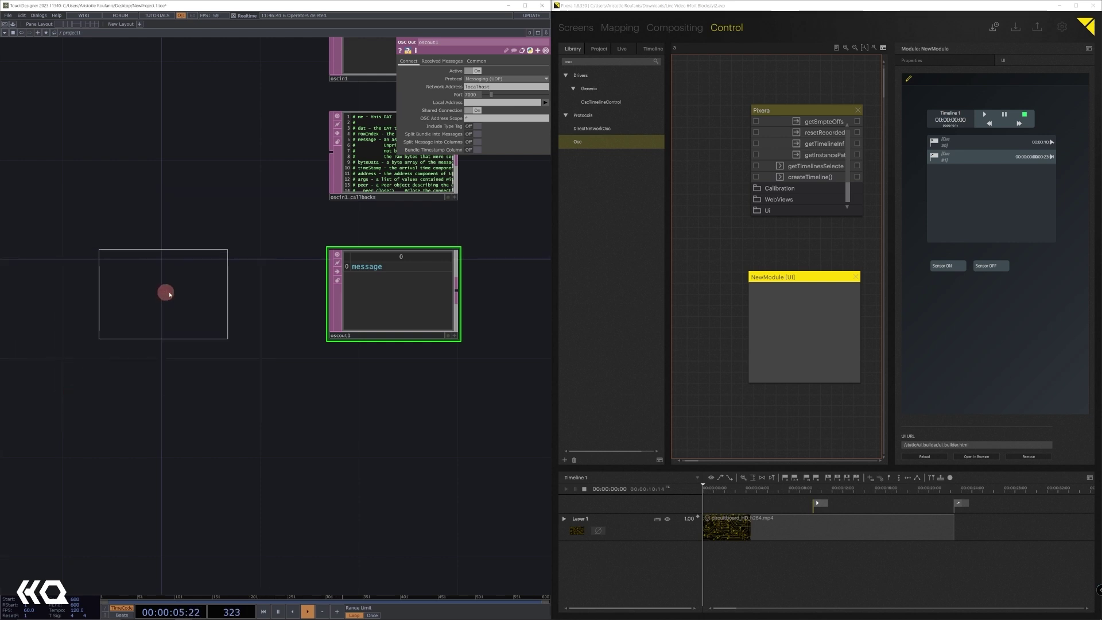
left_click(196, 303)
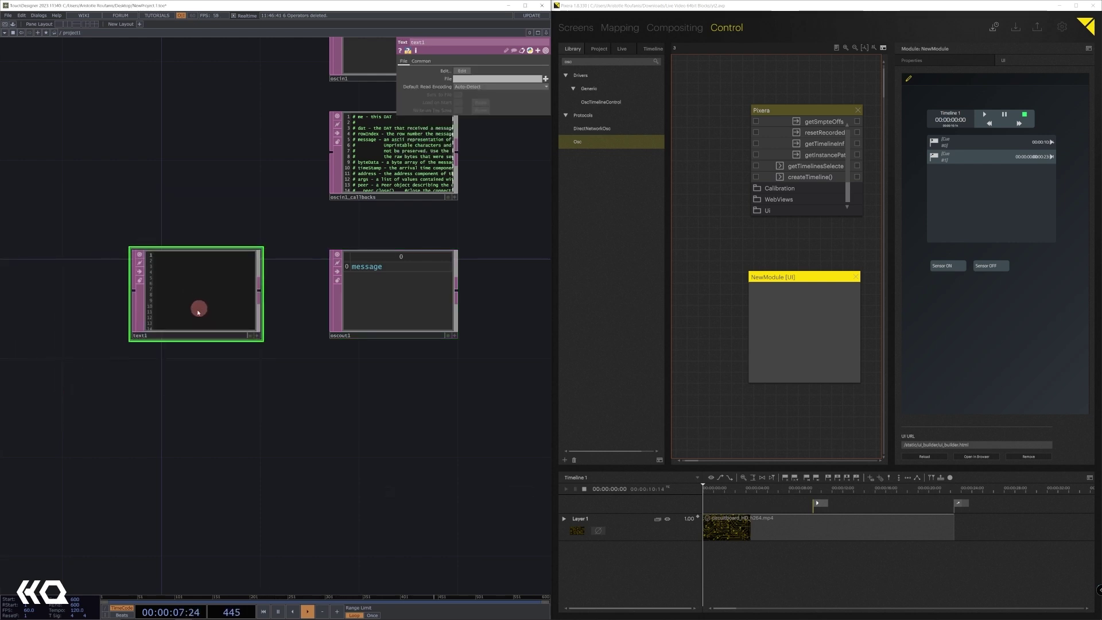
- Rename the new Text DAT as text_play
scroll(140, 351, "up", 5)
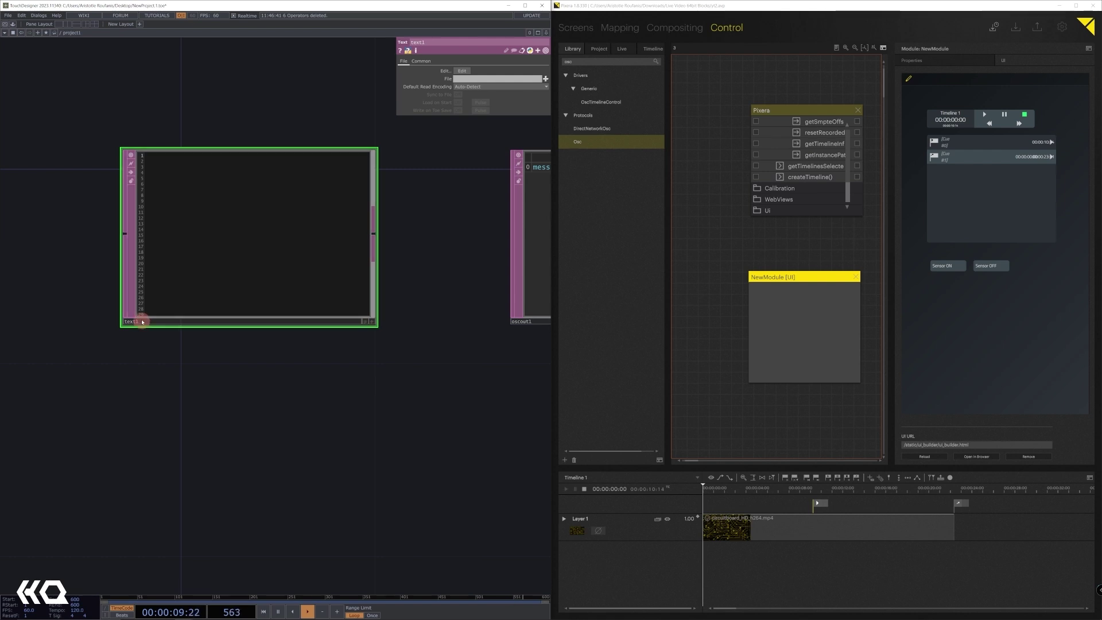
left_click(142, 323)
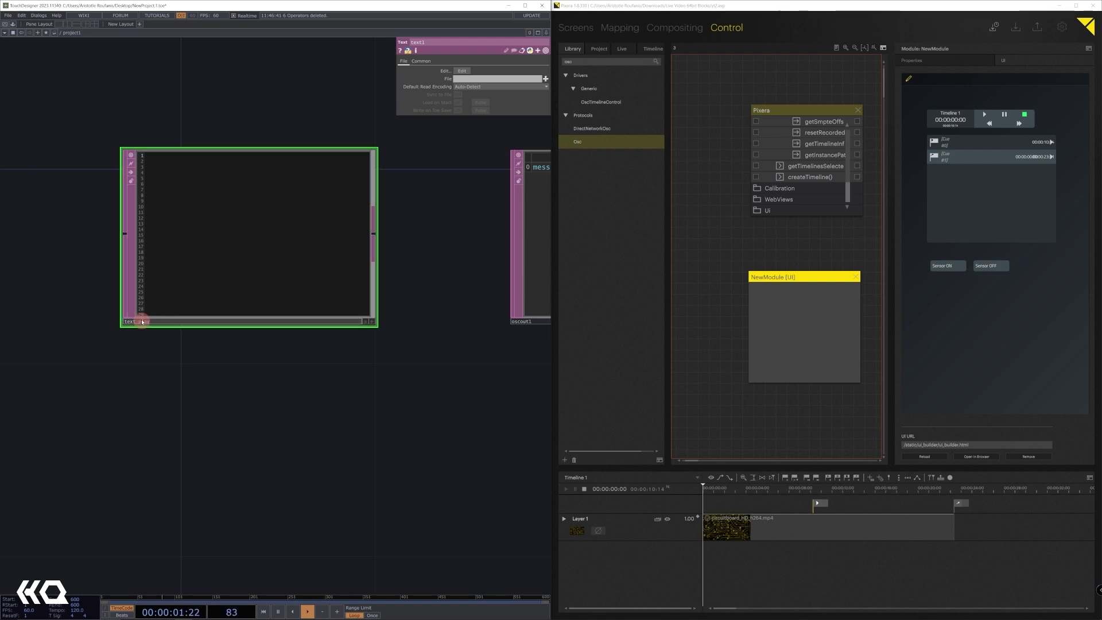
type("text_play")
key("Return")
- Write op('oscout1').sendOSC('/tdplay',['play']) as the script of the text_play DAT
left_click_drag(269, 424, 229, 459)
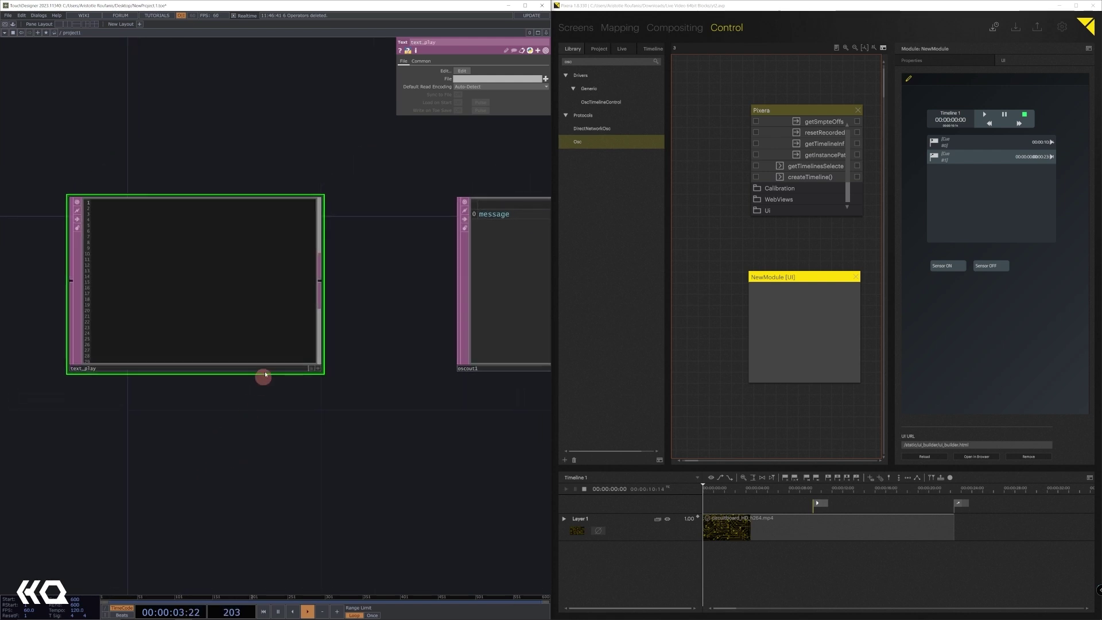
left_click(317, 368)
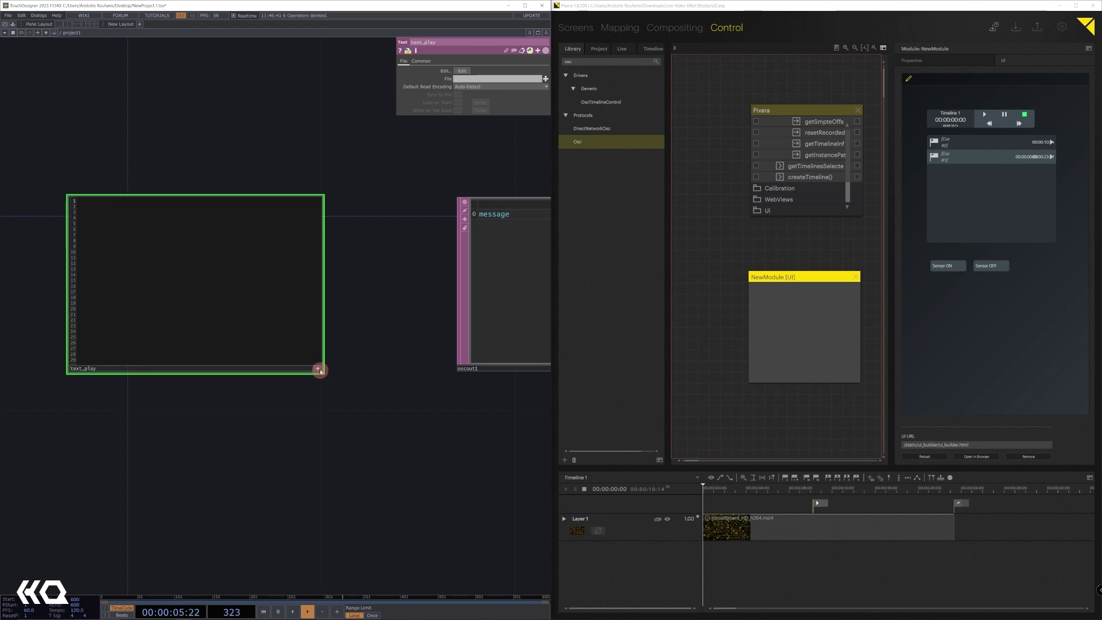
type("os('osc")
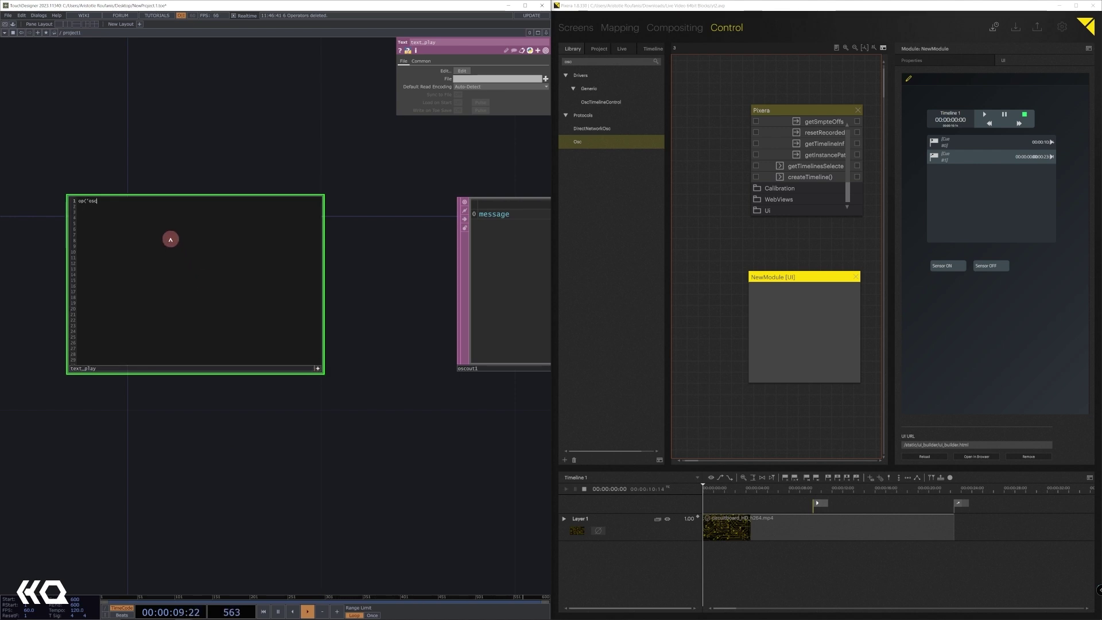
type("out1'")
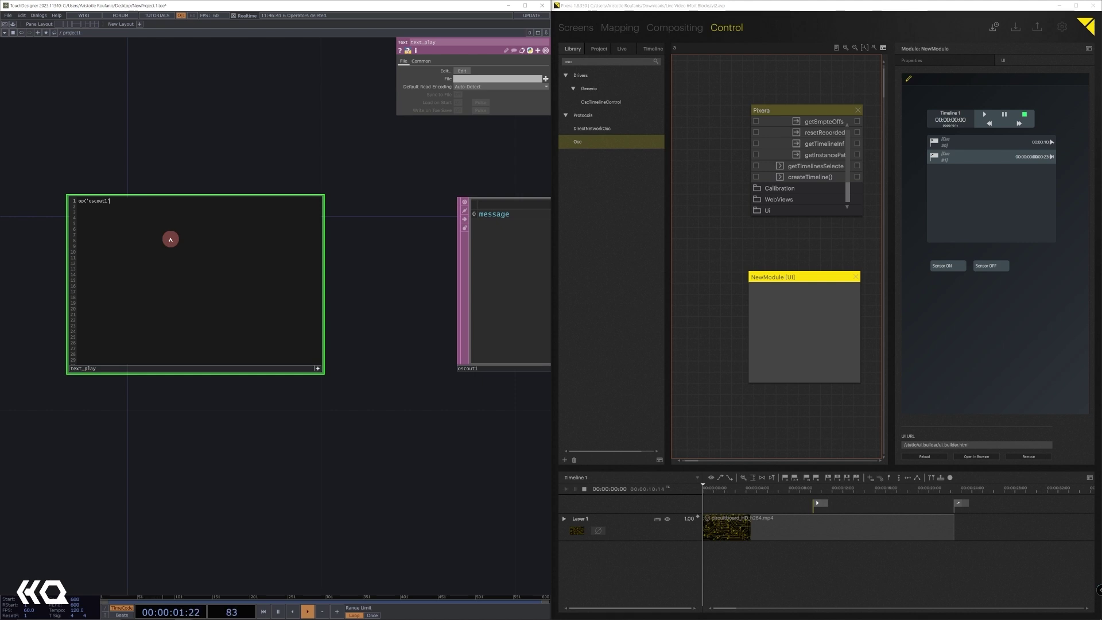
type(").")
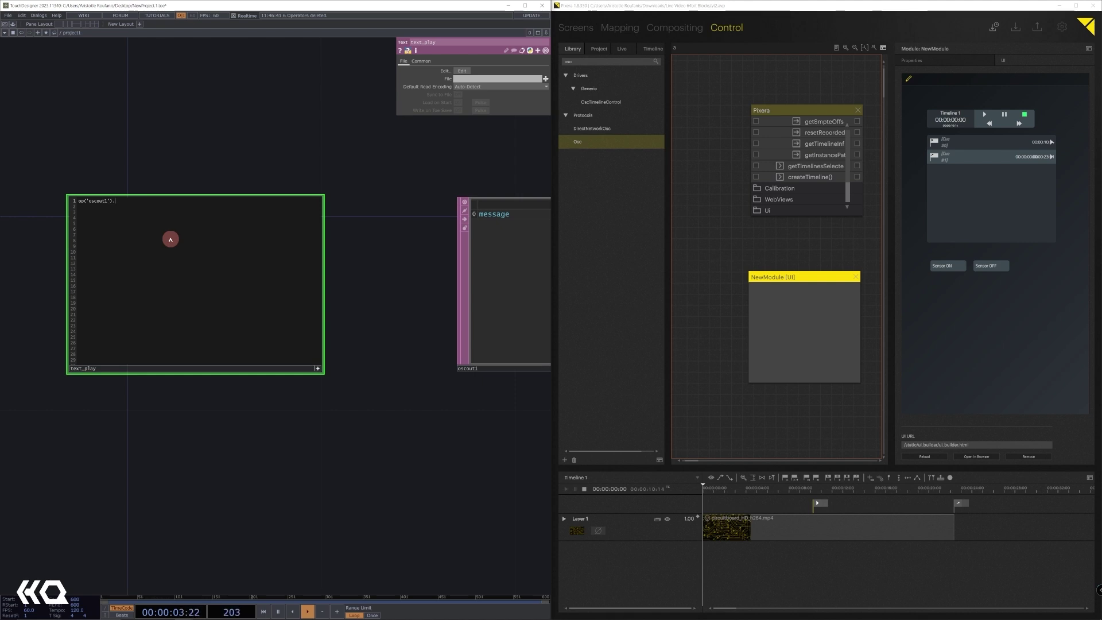
type("sendOSC('")
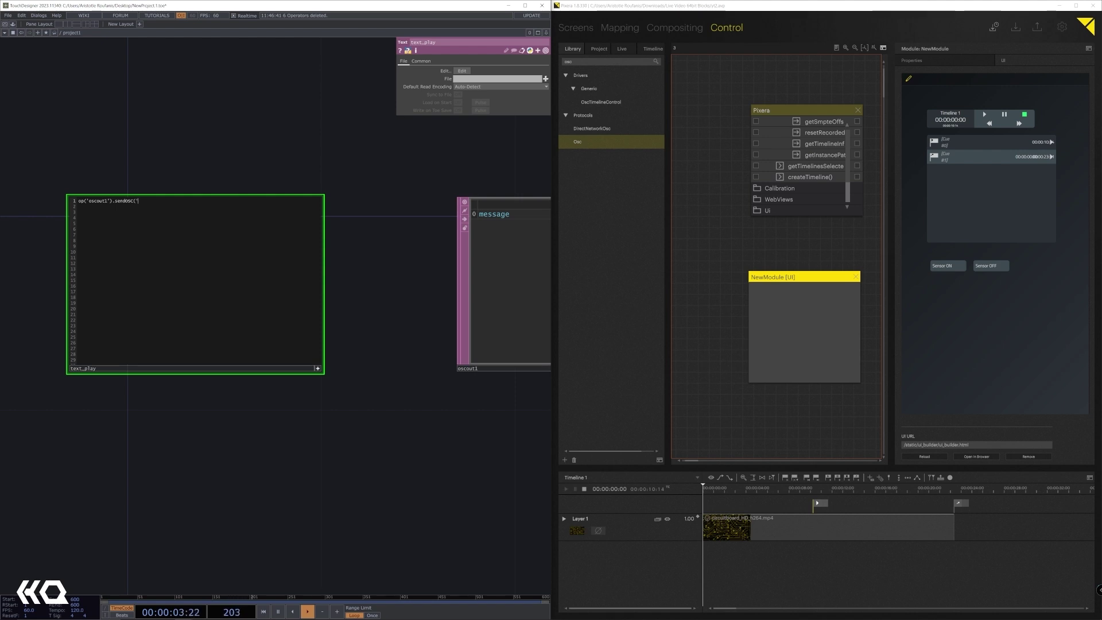
left_click(143, 204)
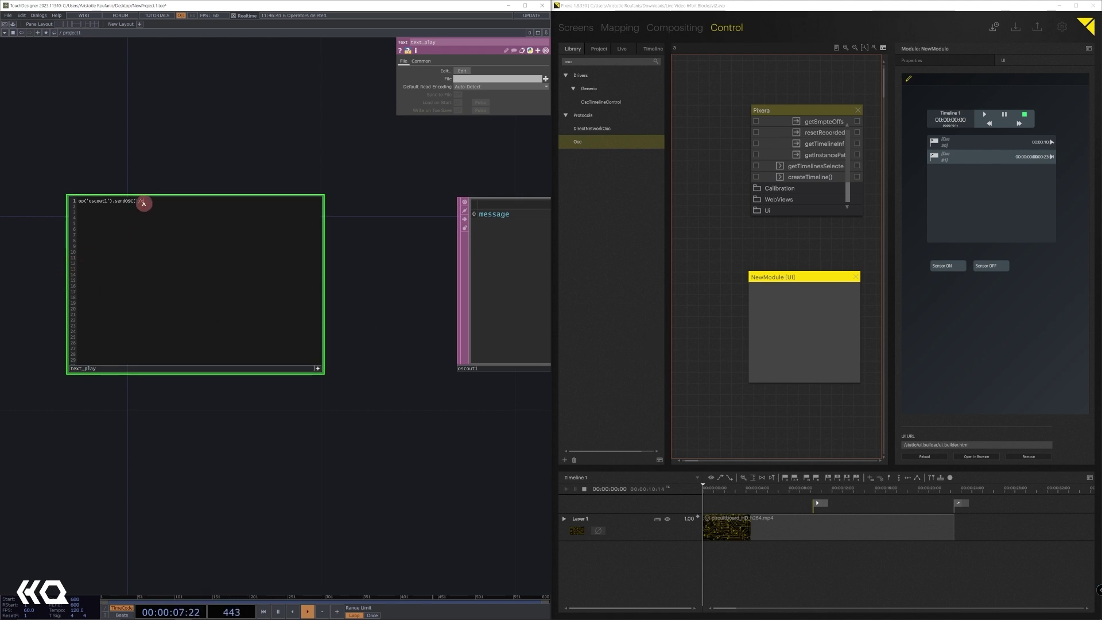
type("/tdplay")
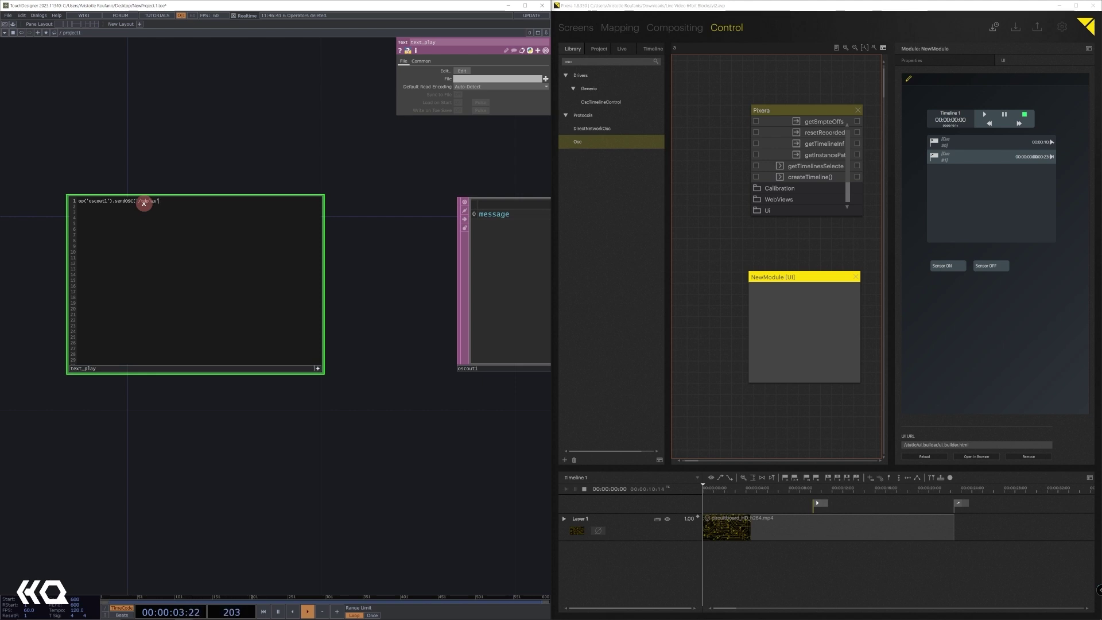
type("',['play")
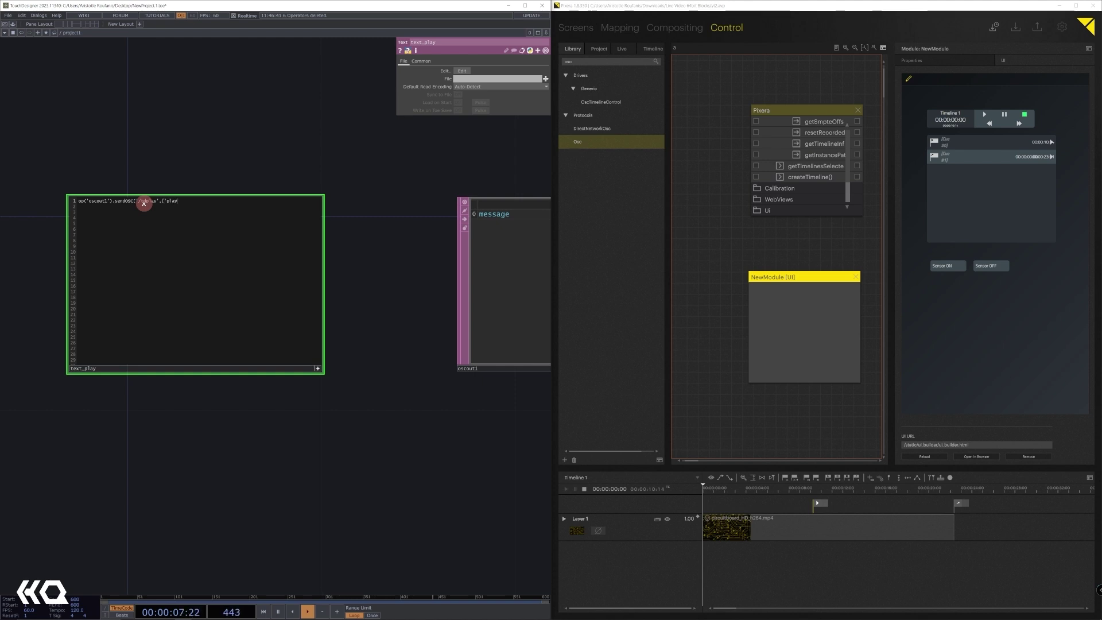
type("'])")
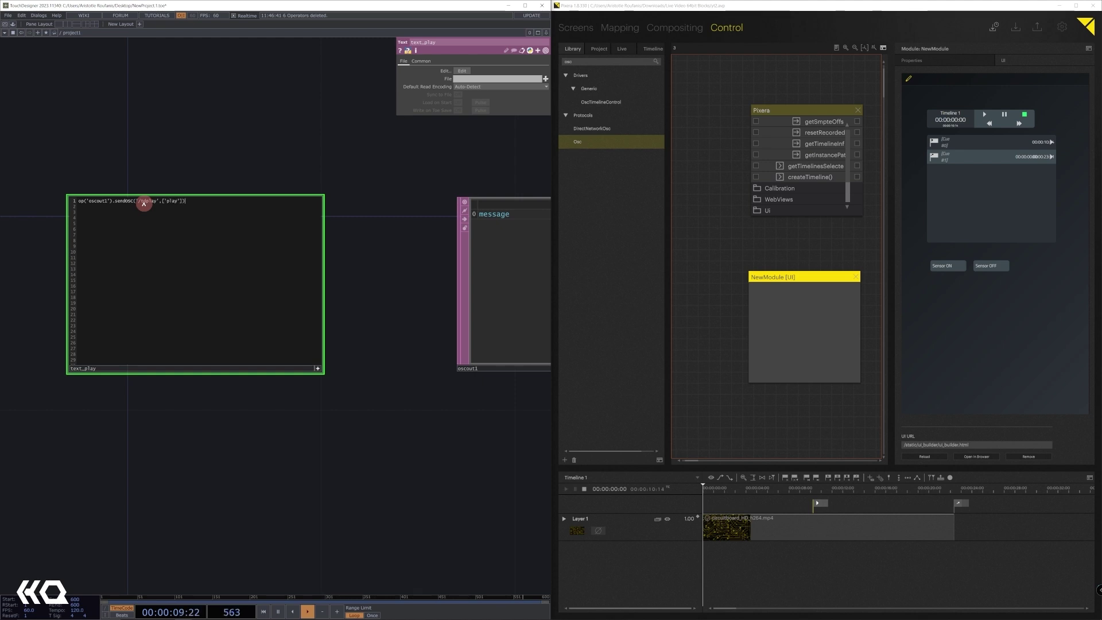
left_click(317, 368)
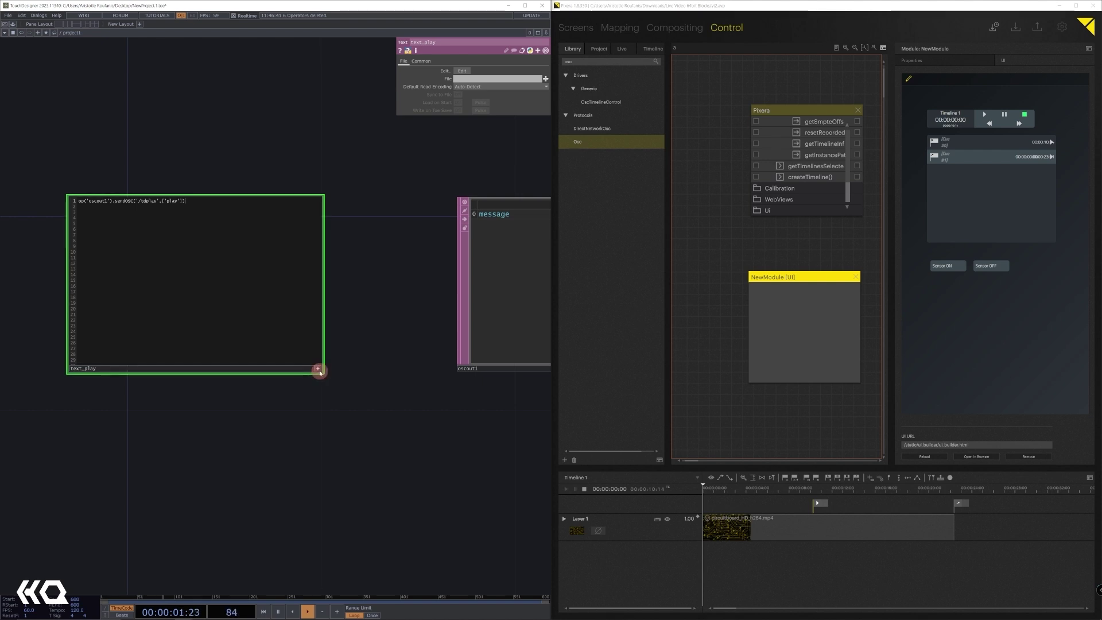
- Set the oscout1 DAT's port to 8990 to match the receive port of Pixera's Osc module
scroll(320, 373, "down", 3)
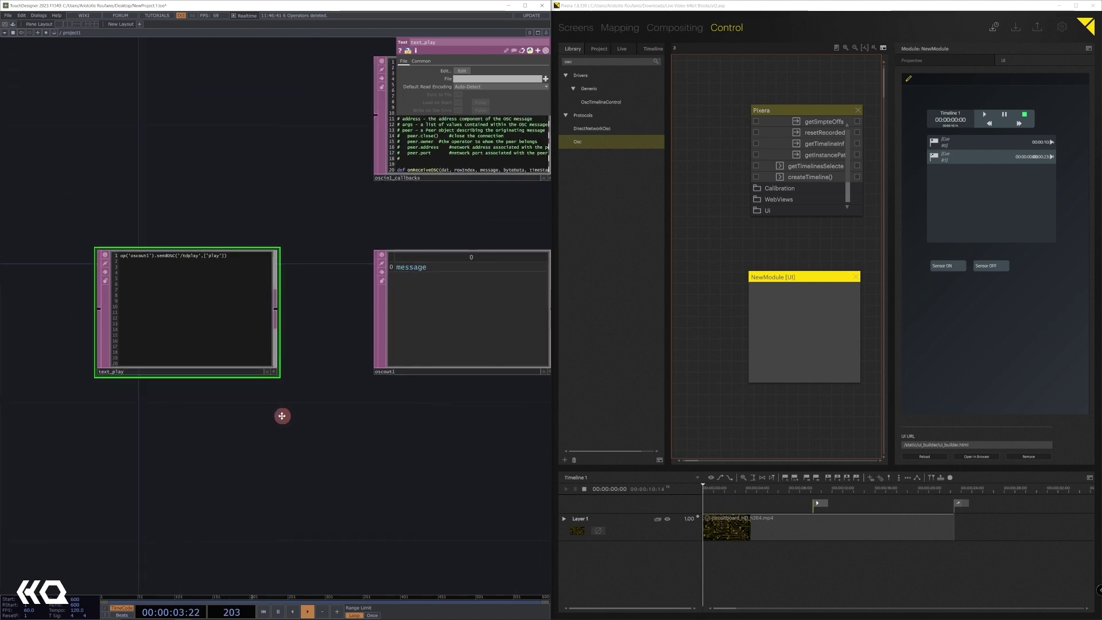
left_click(459, 338)
left_click_drag(423, 410, 361, 409)
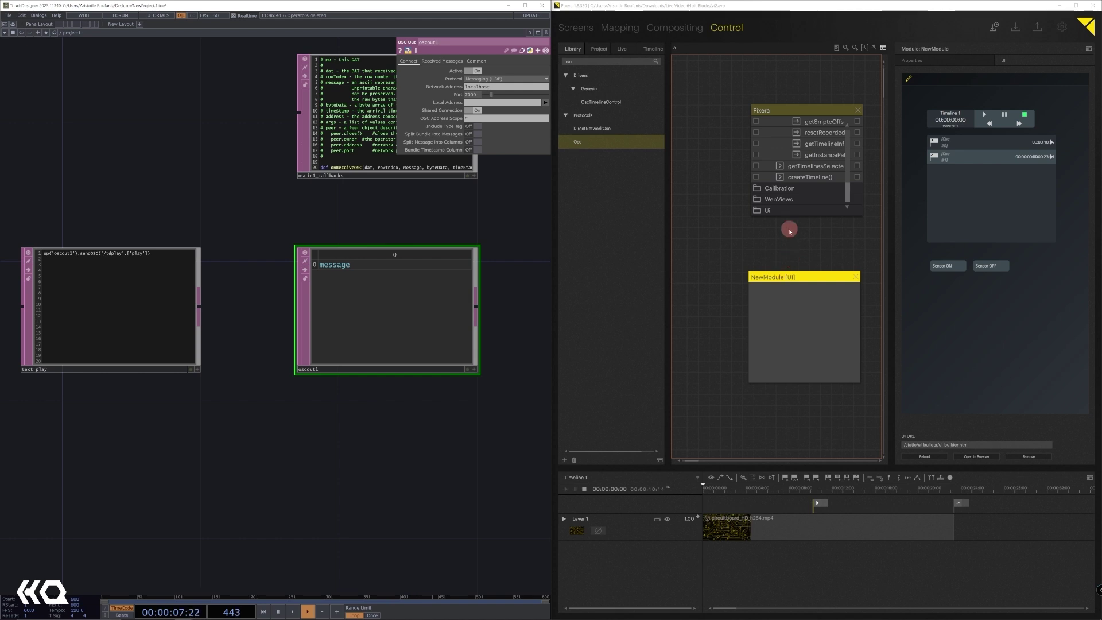
left_click_drag(769, 227, 653, 243)
left_click(825, 112)
left_click(921, 61)
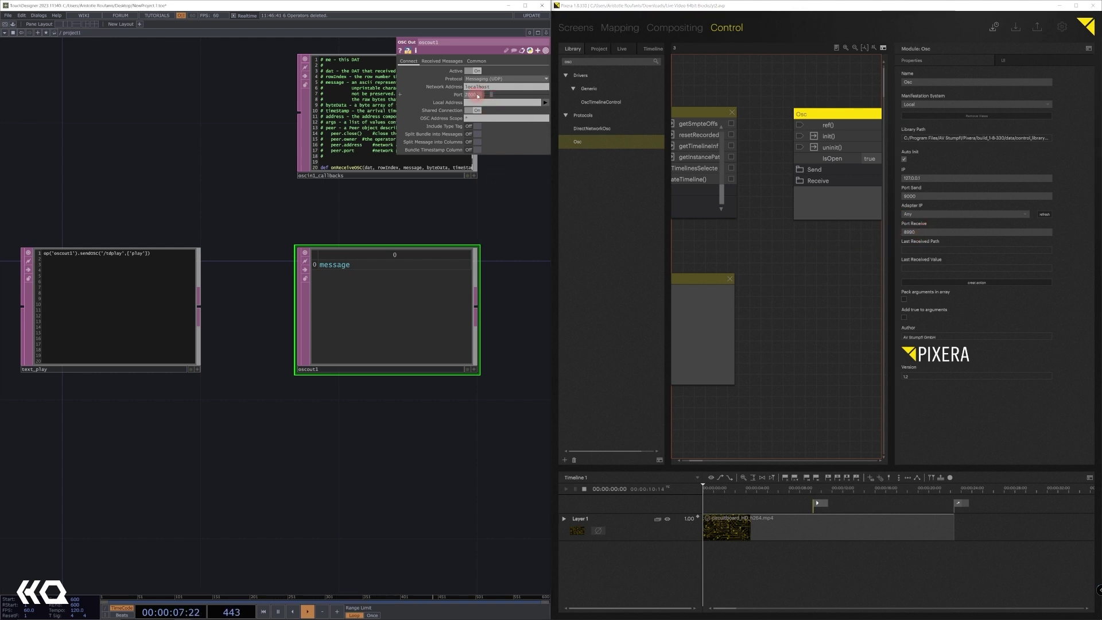
left_click(452, 95)
type("8990")
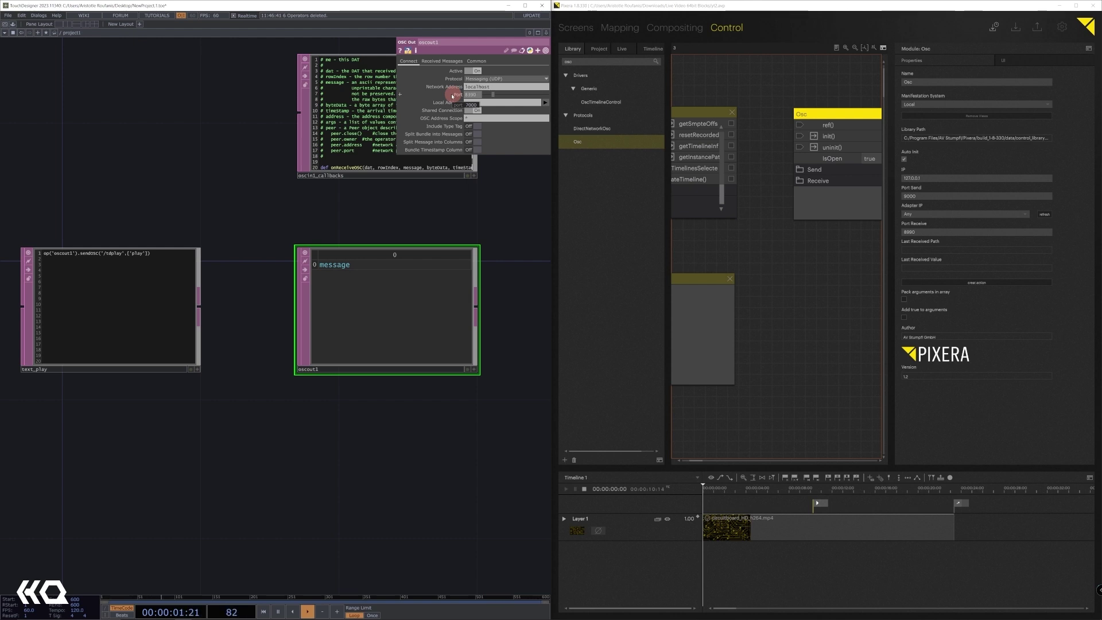
- Run the text_play script to send its play message to Pixera
left_click(155, 267)
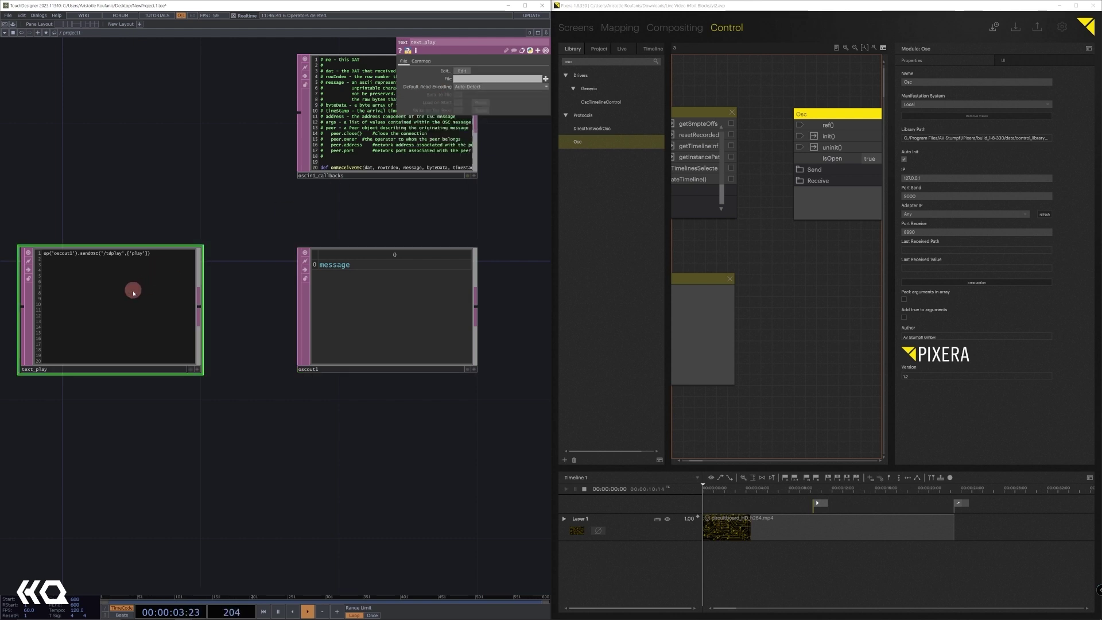
key("ctrl+r")
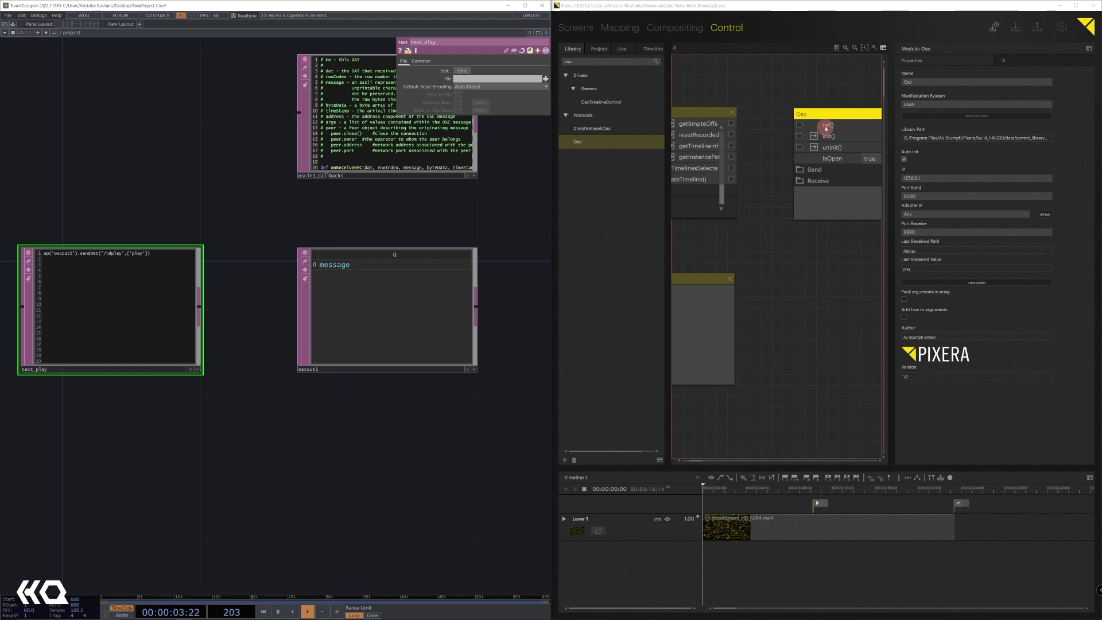
- In Pixera, create a new action from the Osc module's last received message and expand the module's Receive folder
left_click_drag(827, 118, 807, 119)
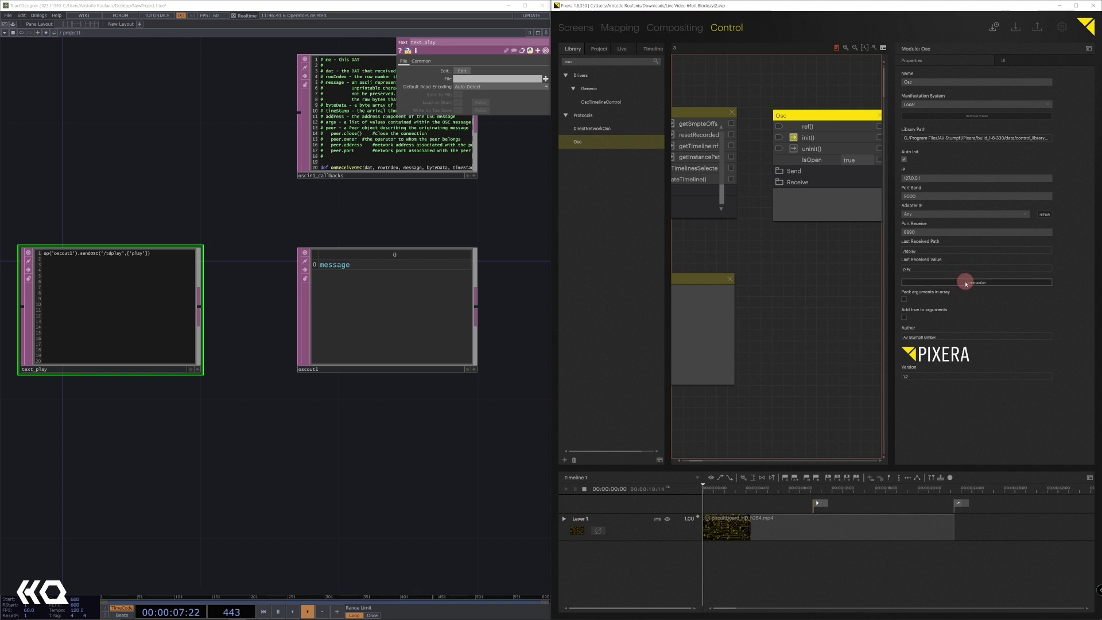
left_click(780, 182)
left_click_drag(805, 258, 757, 269)
scroll(835, 243, "up", 4)
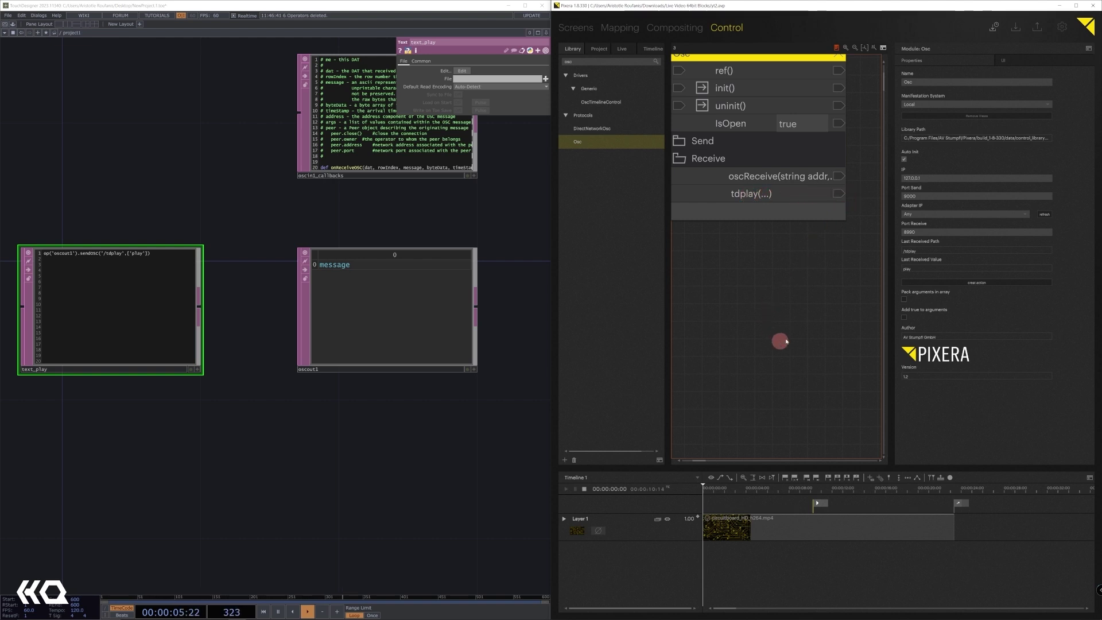
- In TouchDesigner, duplicate the text_play DAT below the original and rename the copy as text_pause
key("ctrl+c")
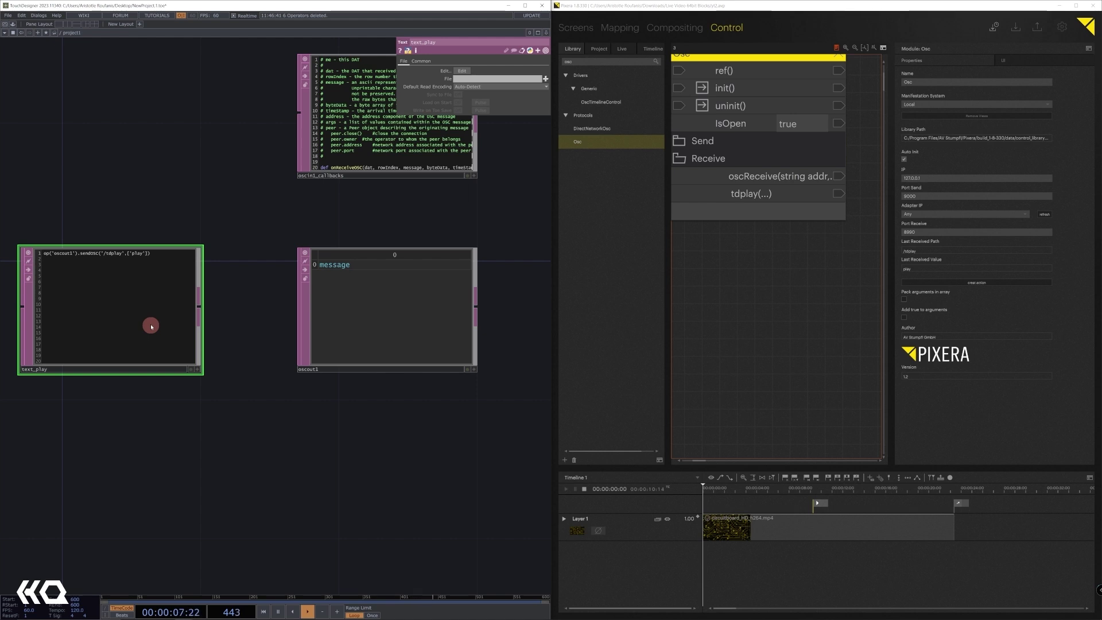
key("ctrl+v")
scroll(239, 425, "up", 2)
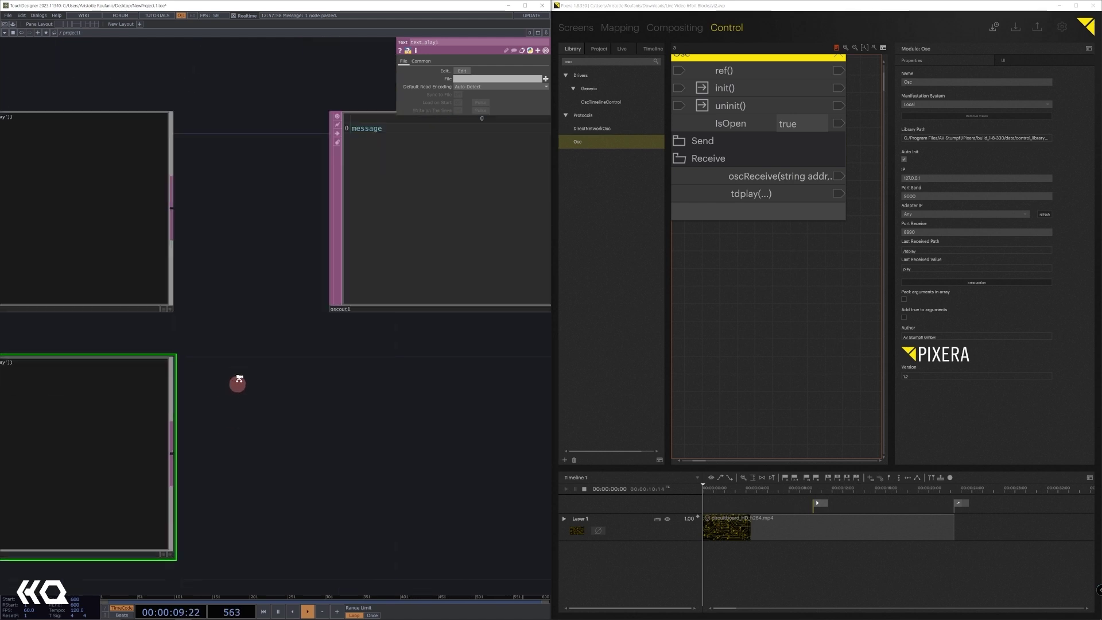
scroll(236, 494, "down", 4)
left_click_drag(242, 519, 297, 443)
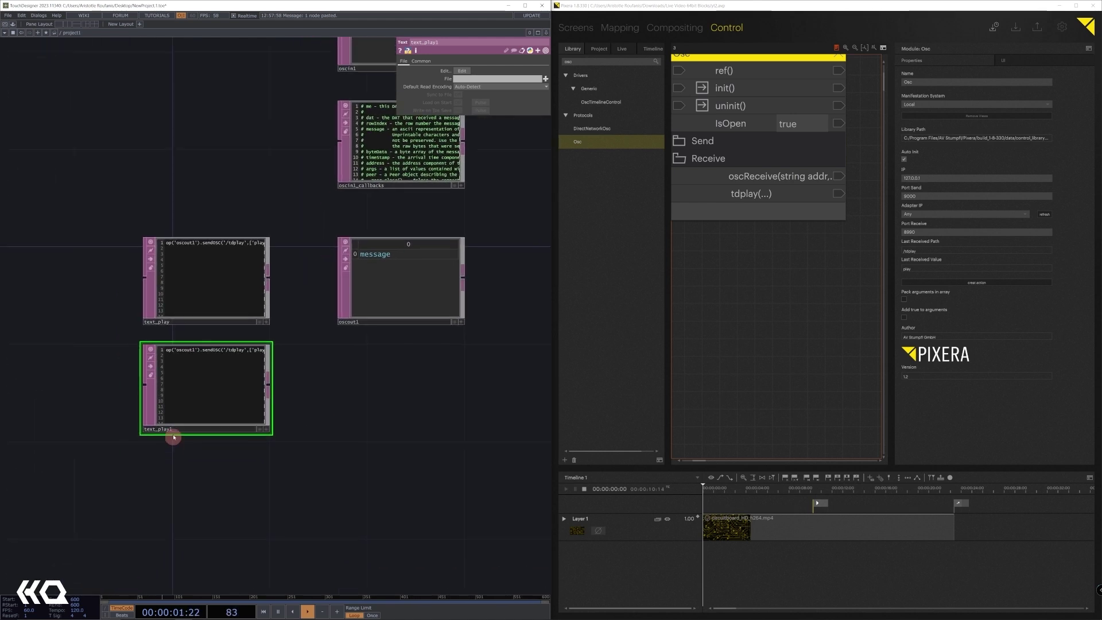
key("BackSpace")
key("BackSpace")
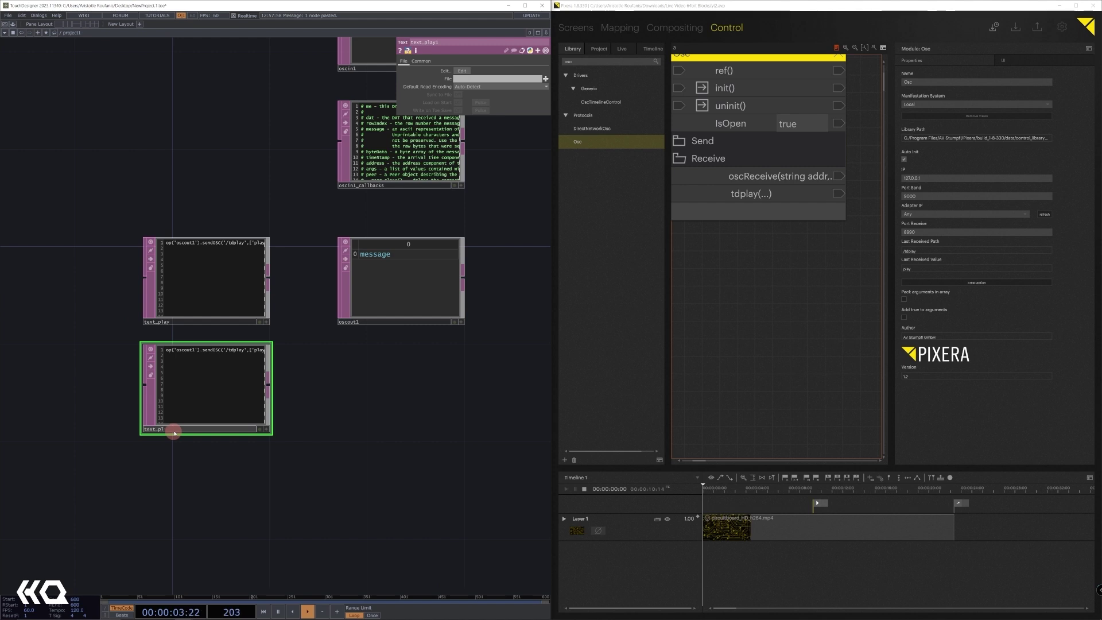
type("ause")
key("Return")
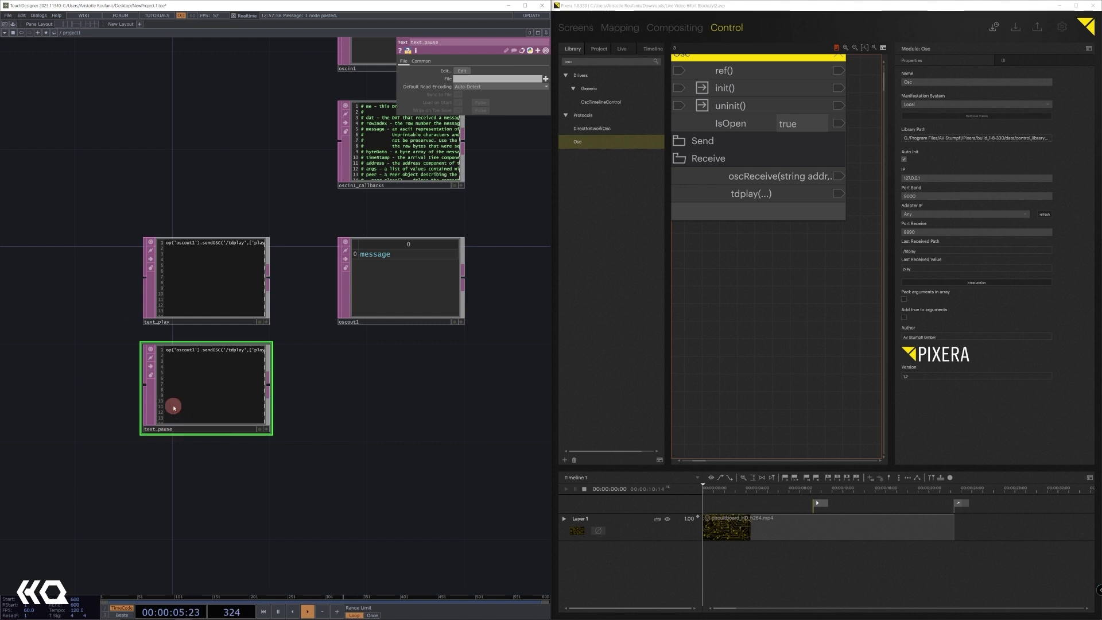
- Duplicate the text_pause DAT below the original and rename the copy as text_stop
key("ctrl+c")
key("ctrl+v")
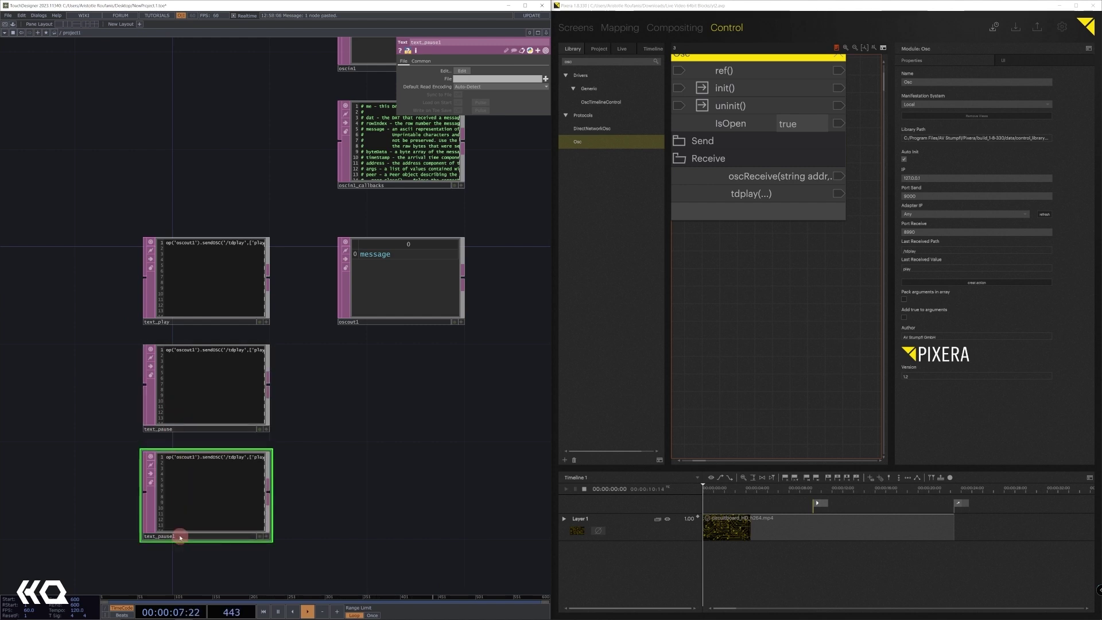
key("BackSpace")
key("BackSpace")
key("BackSpace")
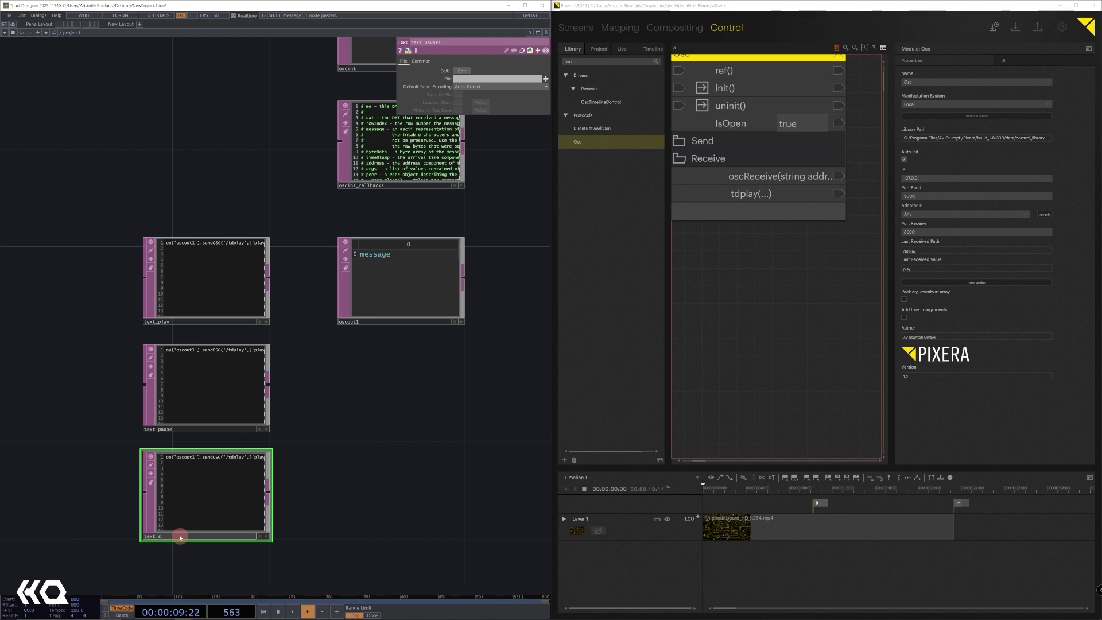
key("Return")
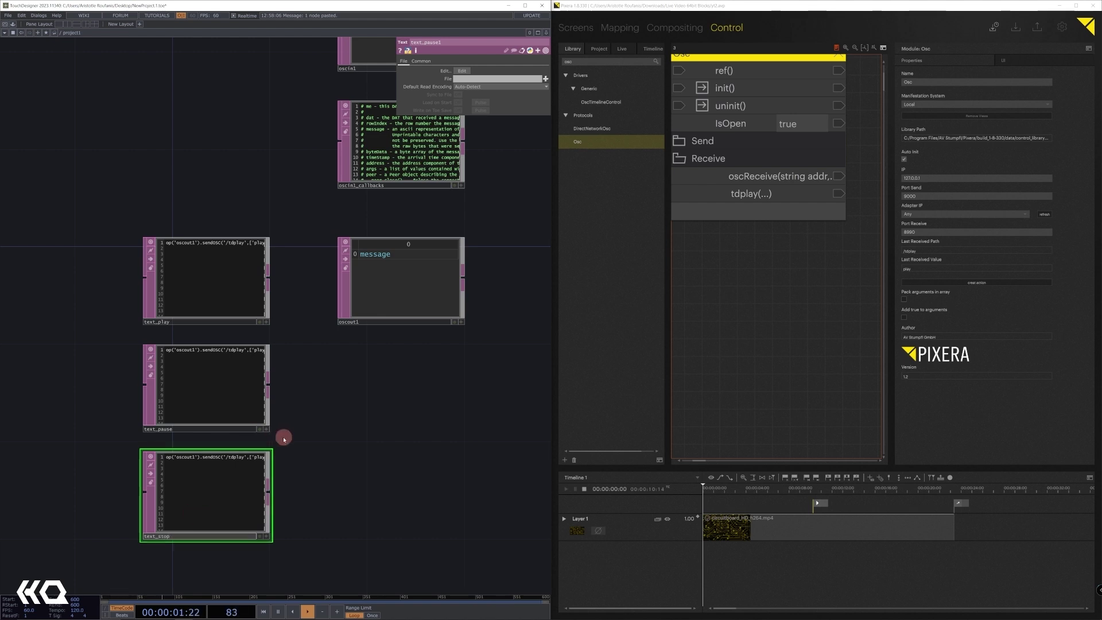
- Change the text_pause script to send the address /tdpause with the argument 'pause'
left_click(265, 429)
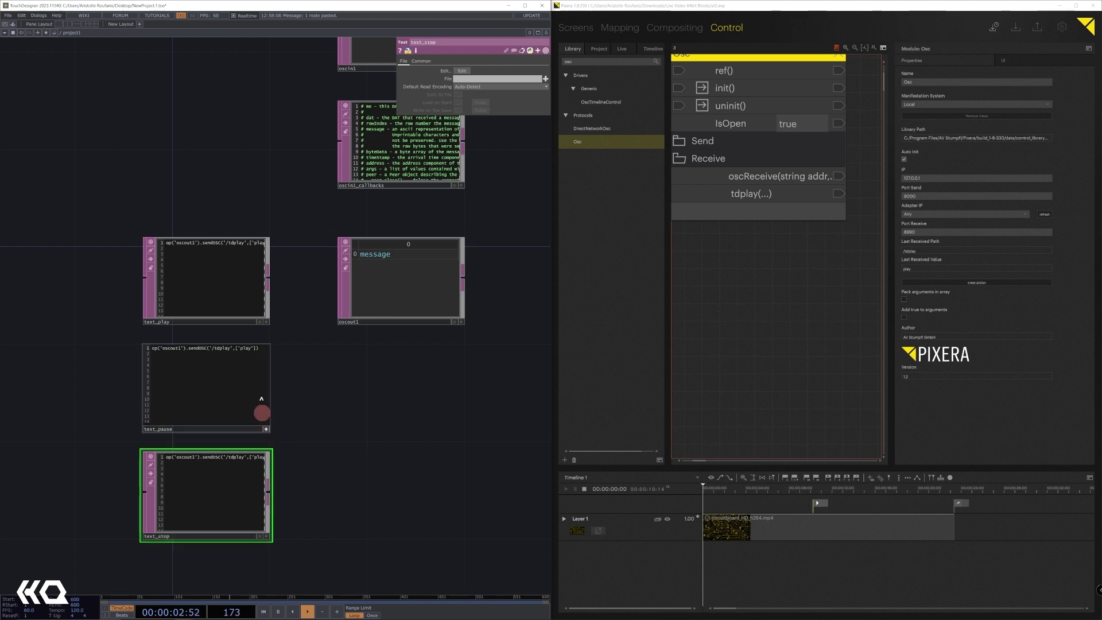
left_click(229, 349)
key("BackSpace")
key("BackSpace")
key("BackSpace")
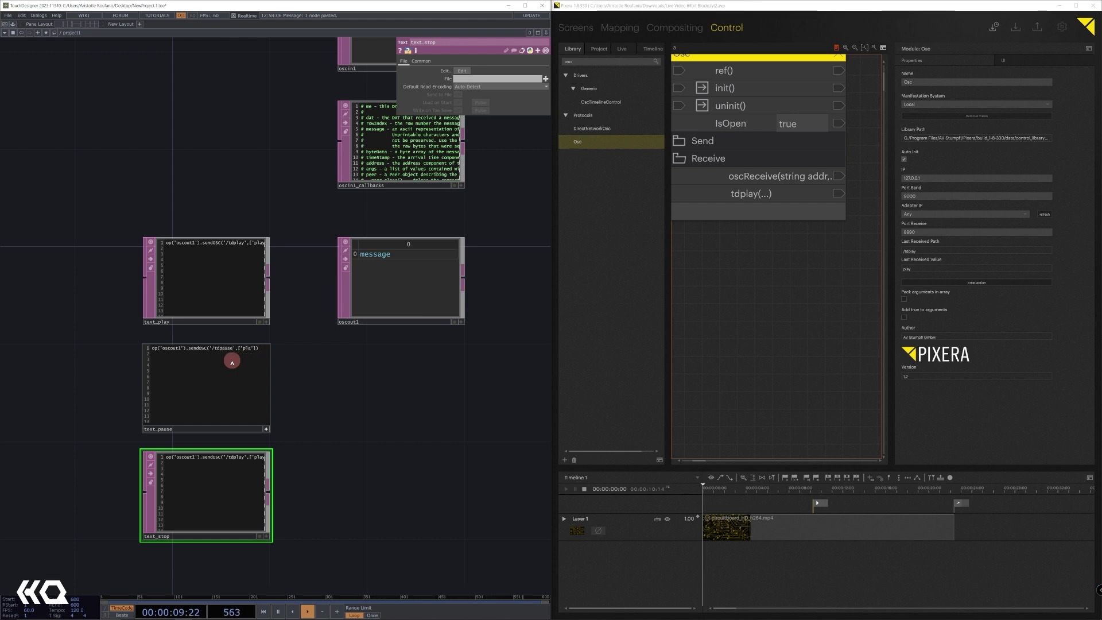
type("use")
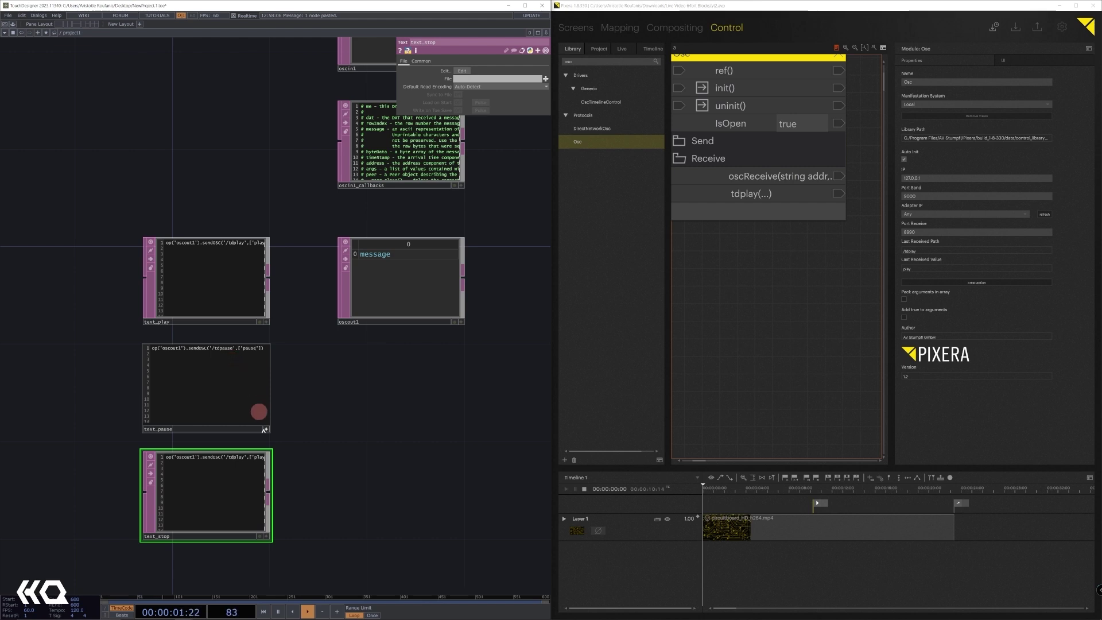
left_click(267, 428)
- Change the text_stop script to send the address /tdstop with the argument 'stop'
scroll(304, 482, "up", 5)
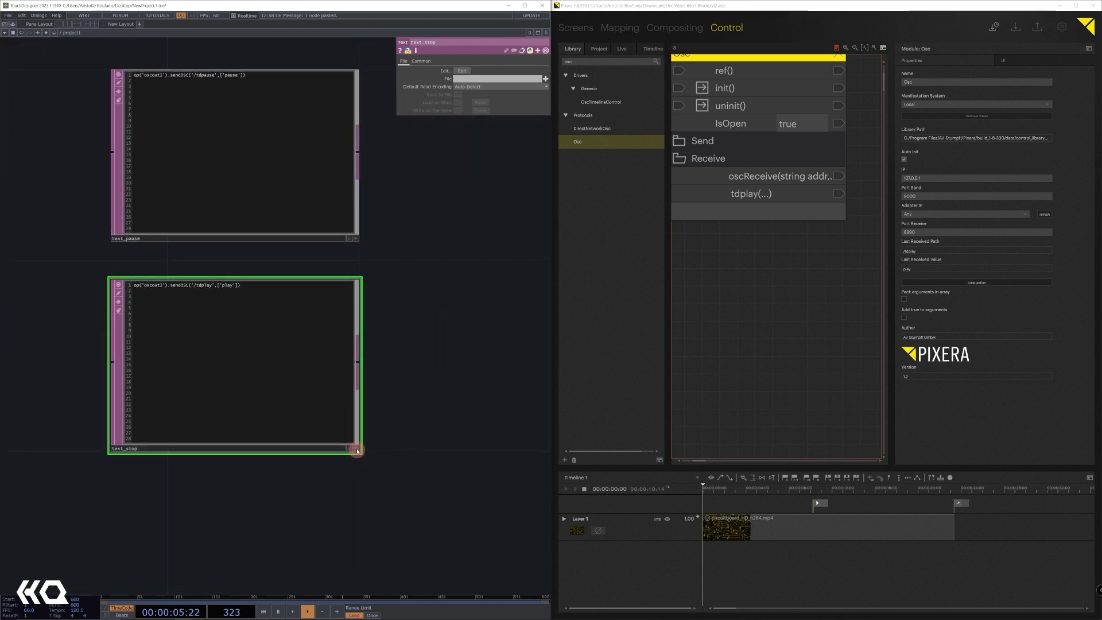
left_click(355, 448)
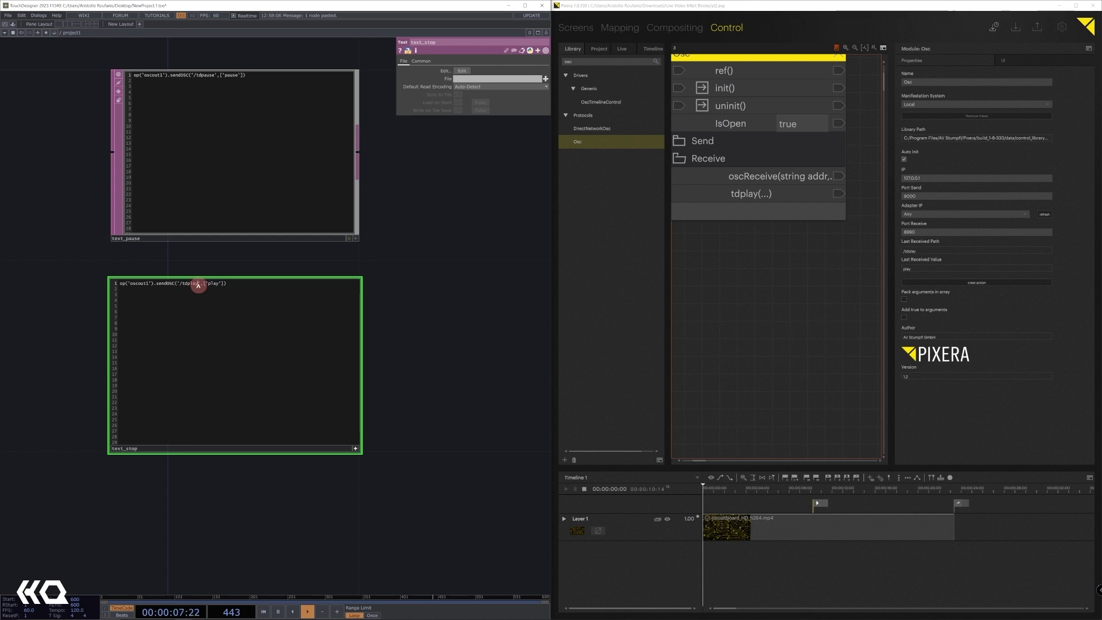
left_click(201, 287)
type("stop")
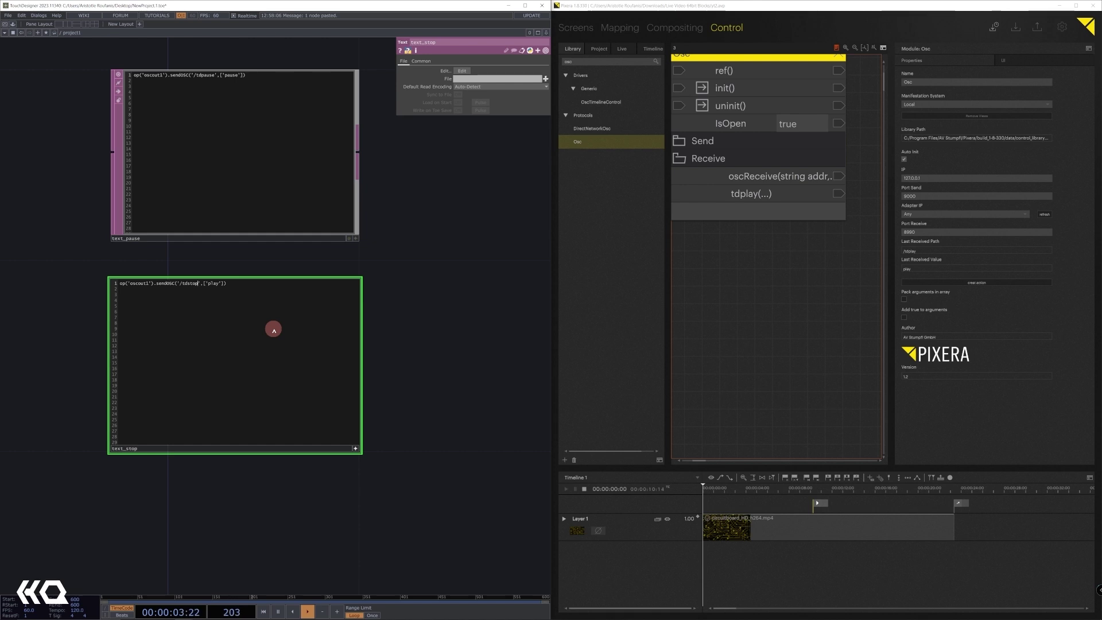
left_click(219, 282)
left_click(344, 452)
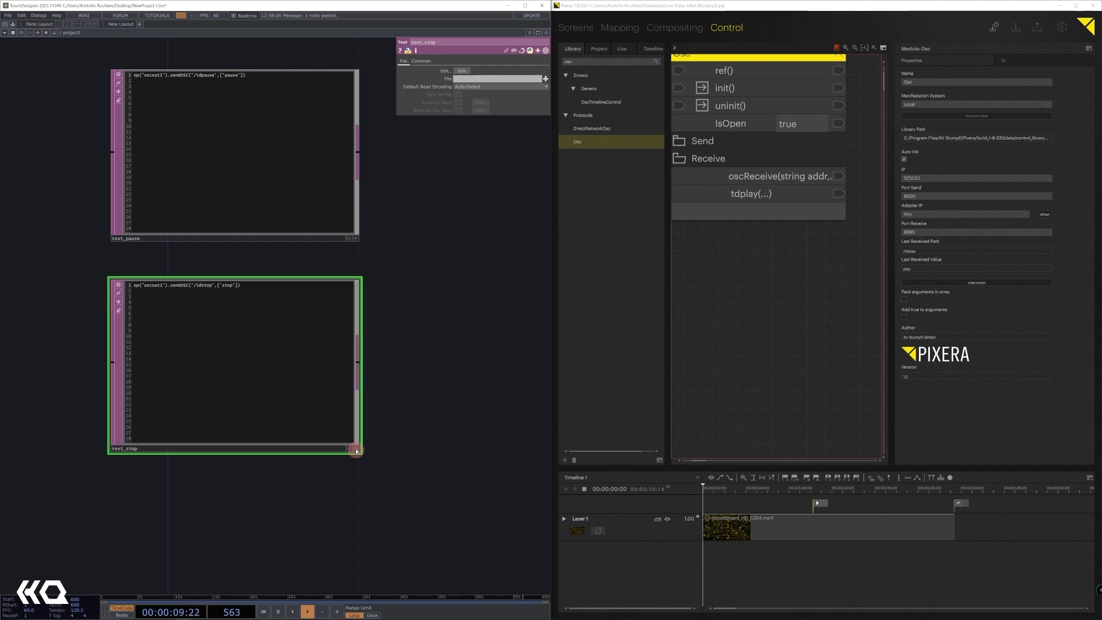
scroll(361, 450, "down", 3)
scroll(428, 423, "down", 2)
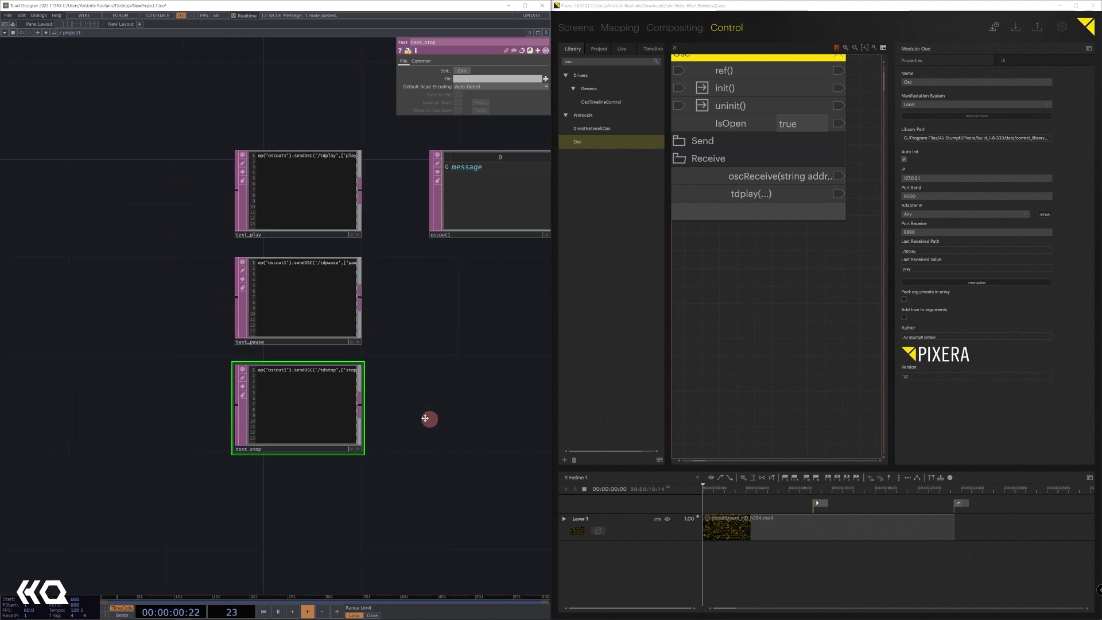
- Run the text_pause script and create a receive action for its /tdpause message in Pixera's Osc module
left_click(261, 304)
key("ctrl+r")
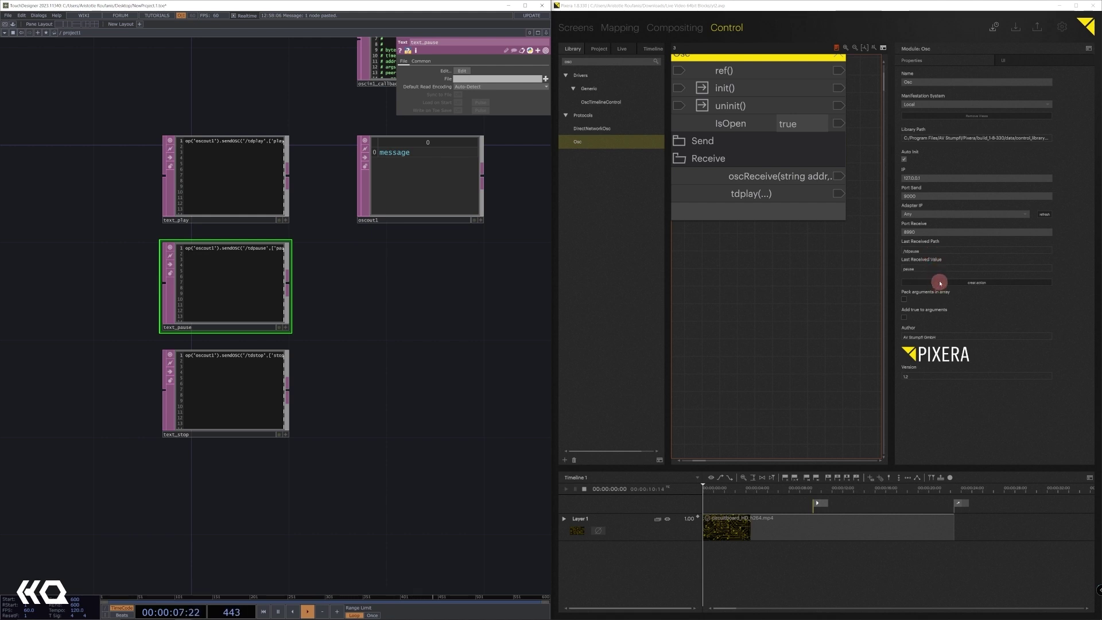
left_click(939, 283)
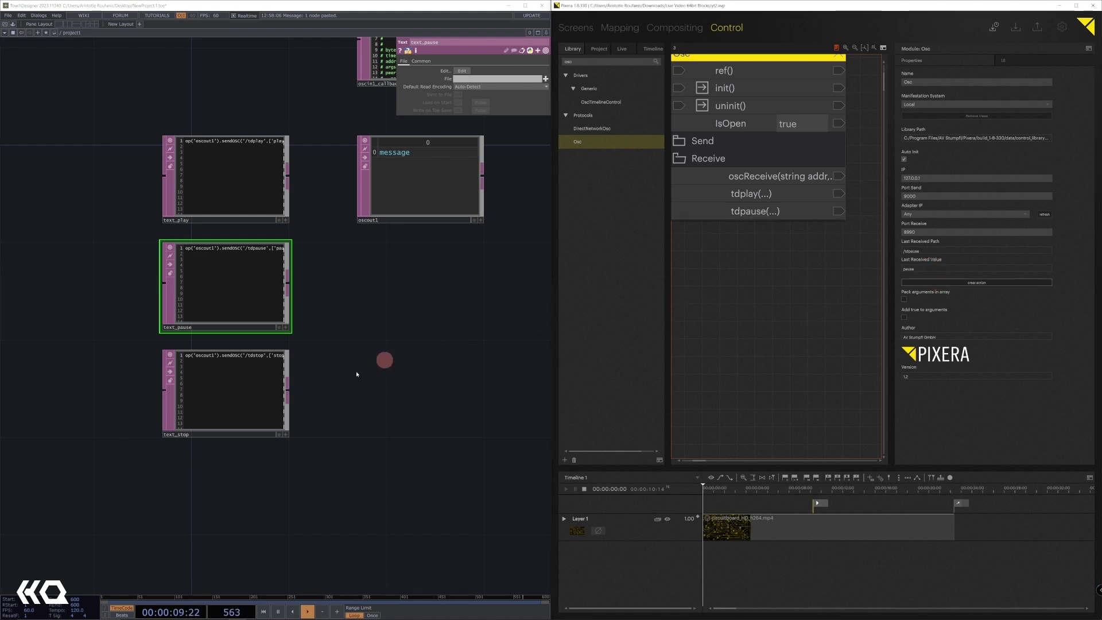
- Run the text_stop script in TouchDesigner, create its receive action in Pixera's Osc module and select tdstop in the Receive list
left_click(237, 381)
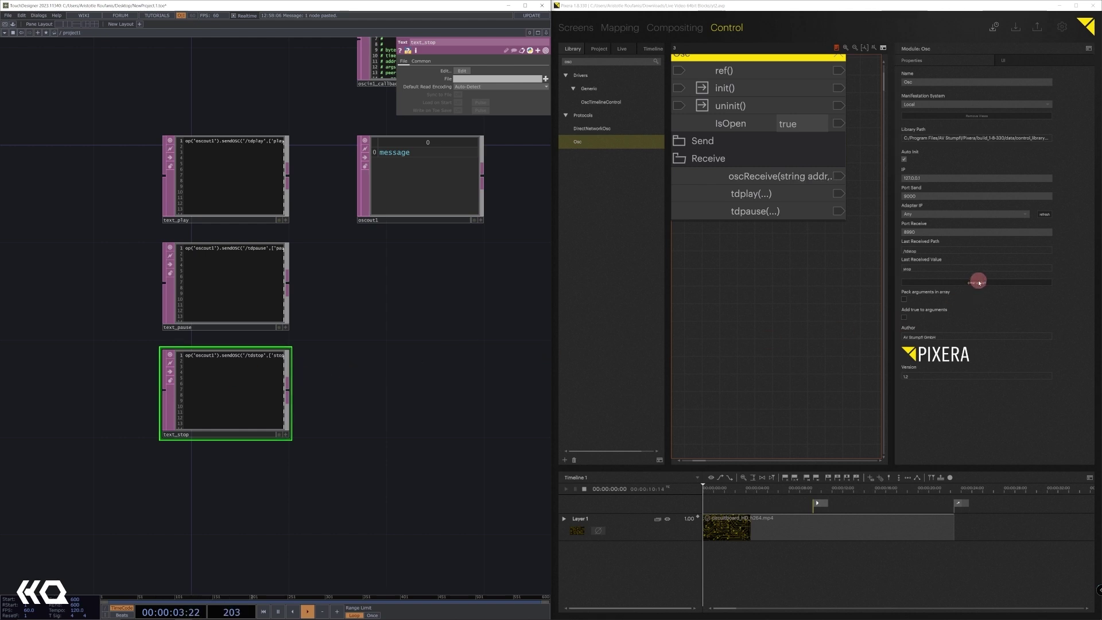
left_click(957, 284)
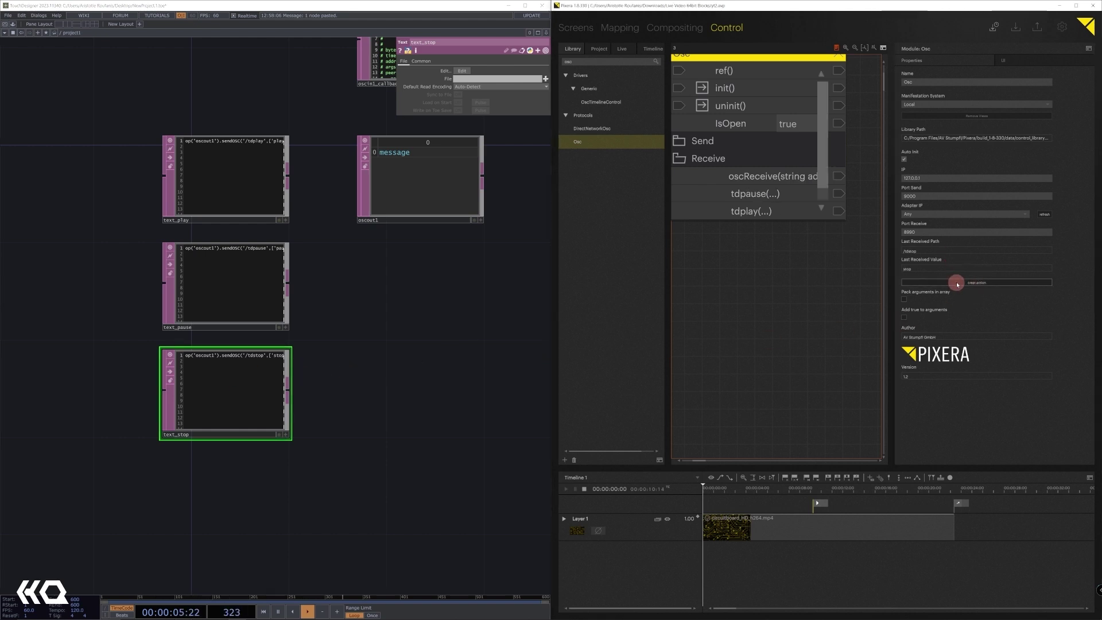
left_click(820, 209)
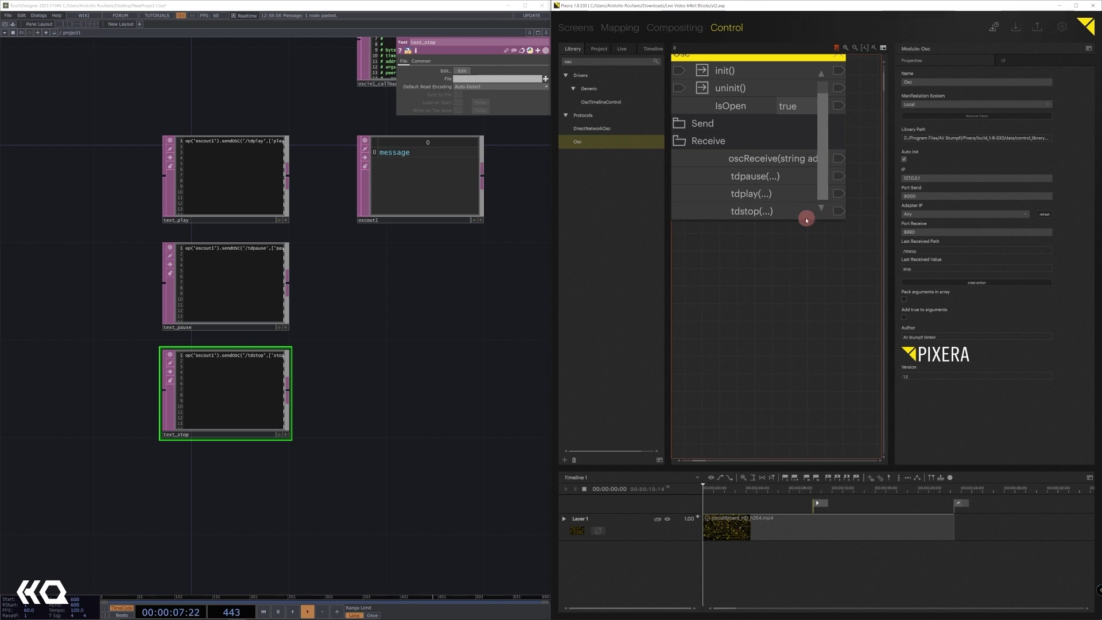
left_click(803, 212)
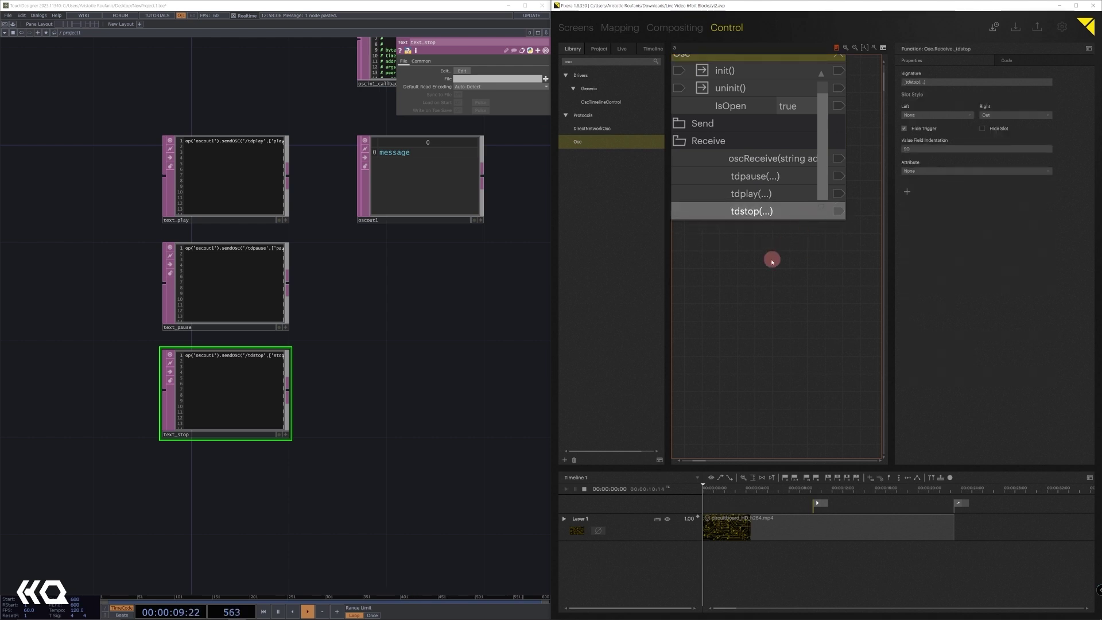
- Maximize the Pixera window, place the Pixera module beside the Osc module and enlarge it to show Timeline 1's functions
left_click(1075, 6)
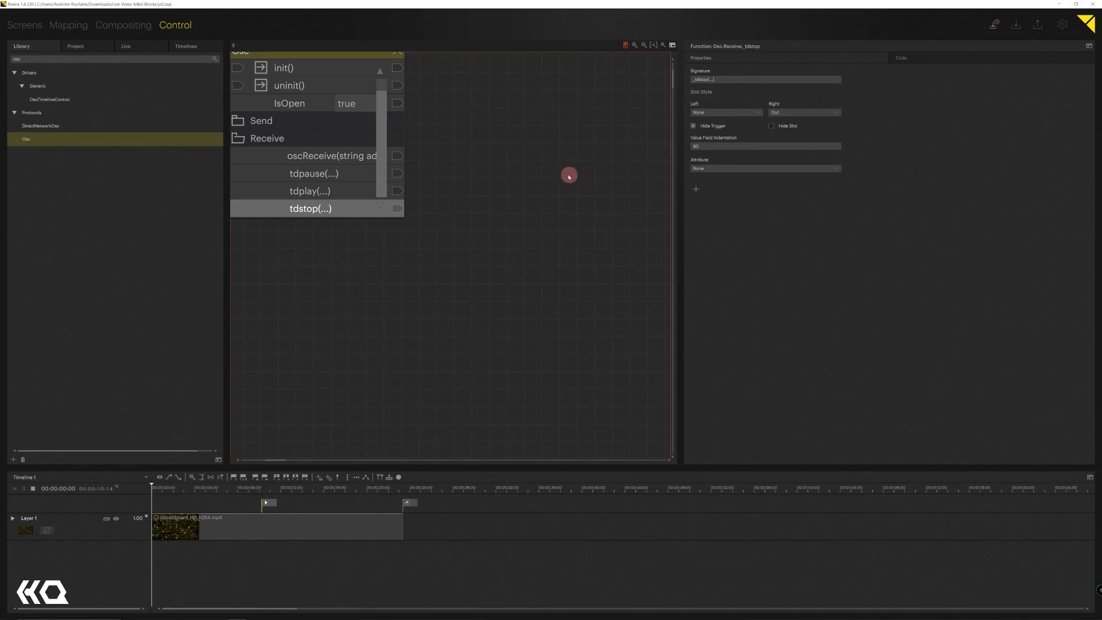
left_click_drag(355, 255, 453, 297)
scroll(490, 290, "down", 4)
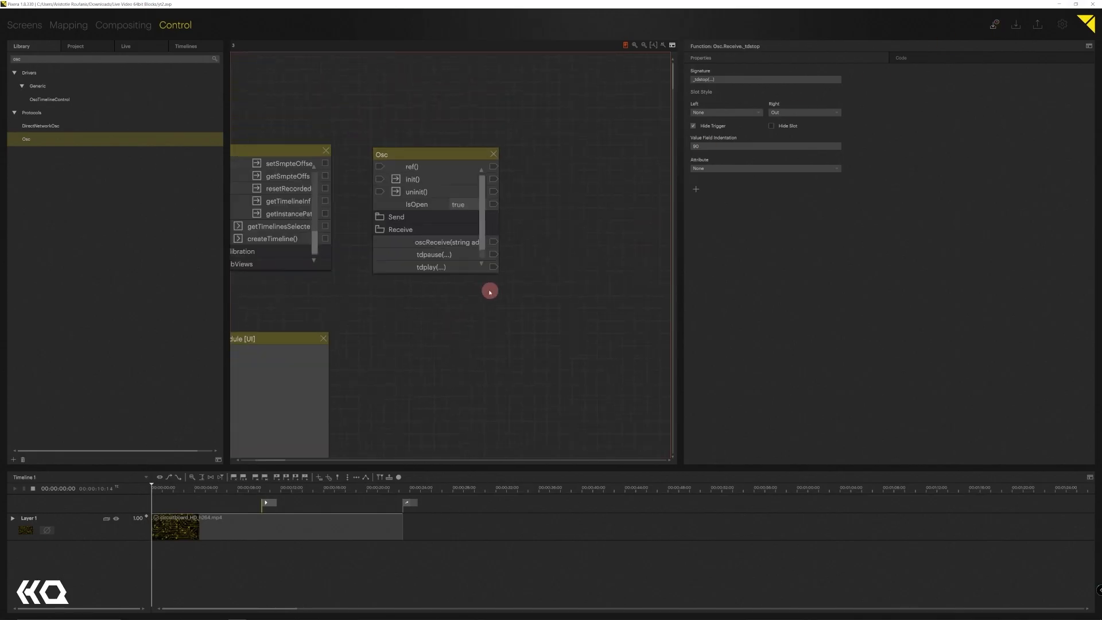
left_click_drag(291, 153, 582, 152)
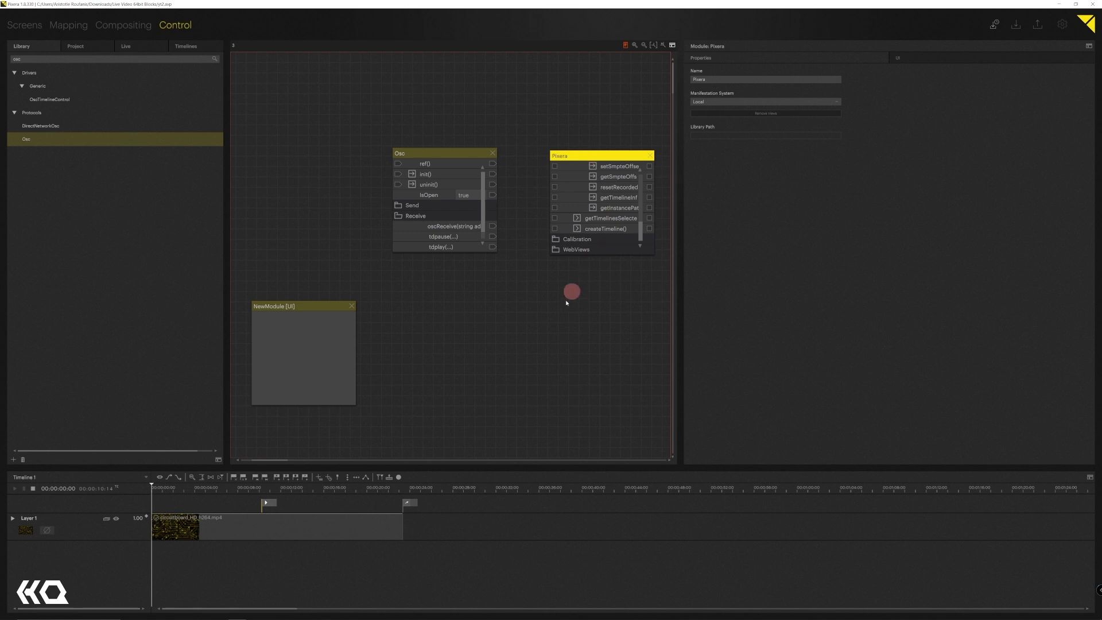
scroll(546, 291, "up", 2)
left_click_drag(545, 293, 431, 332)
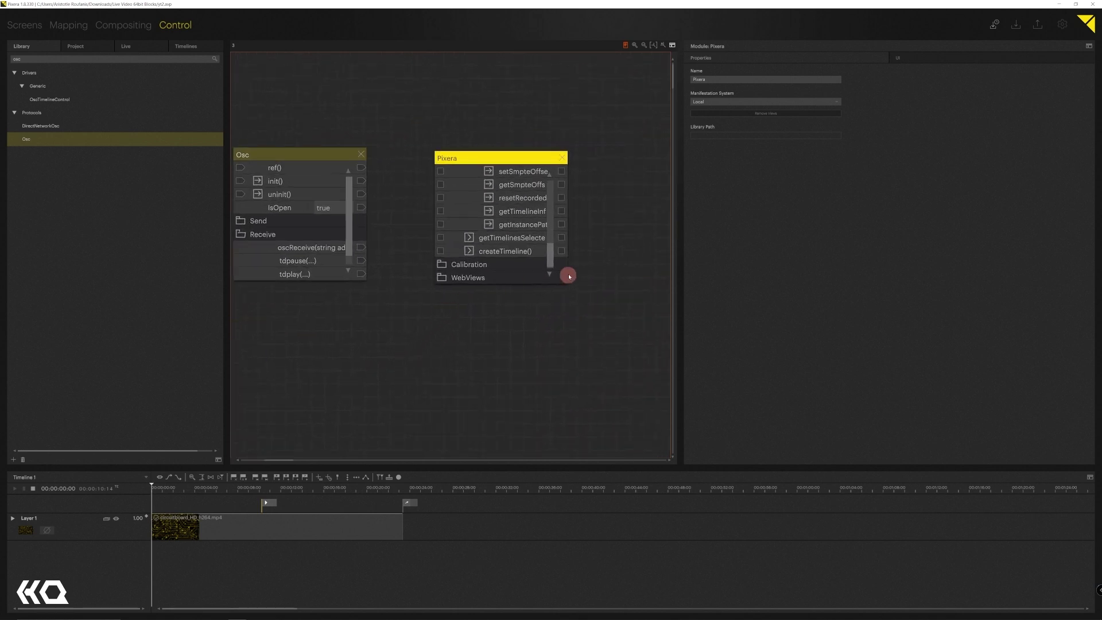
left_click_drag(562, 309, 625, 285)
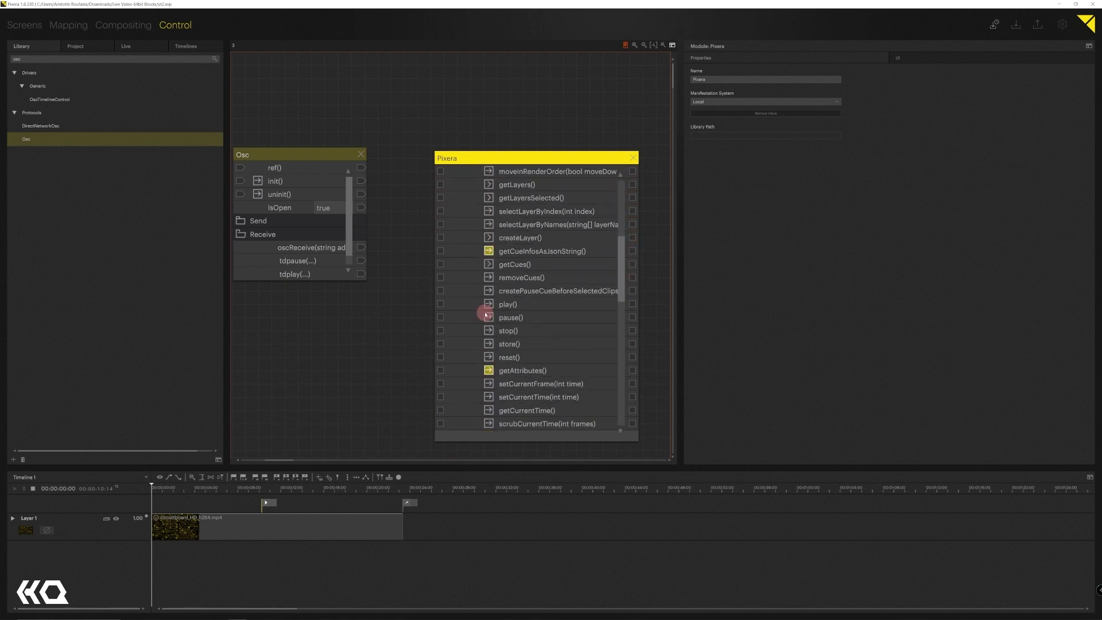
- Connect the Osc module's oscReceive output to Timeline 1's play() and its tdpause output to pause()
left_click_drag(361, 247, 443, 303)
left_click_drag(365, 263, 441, 317)
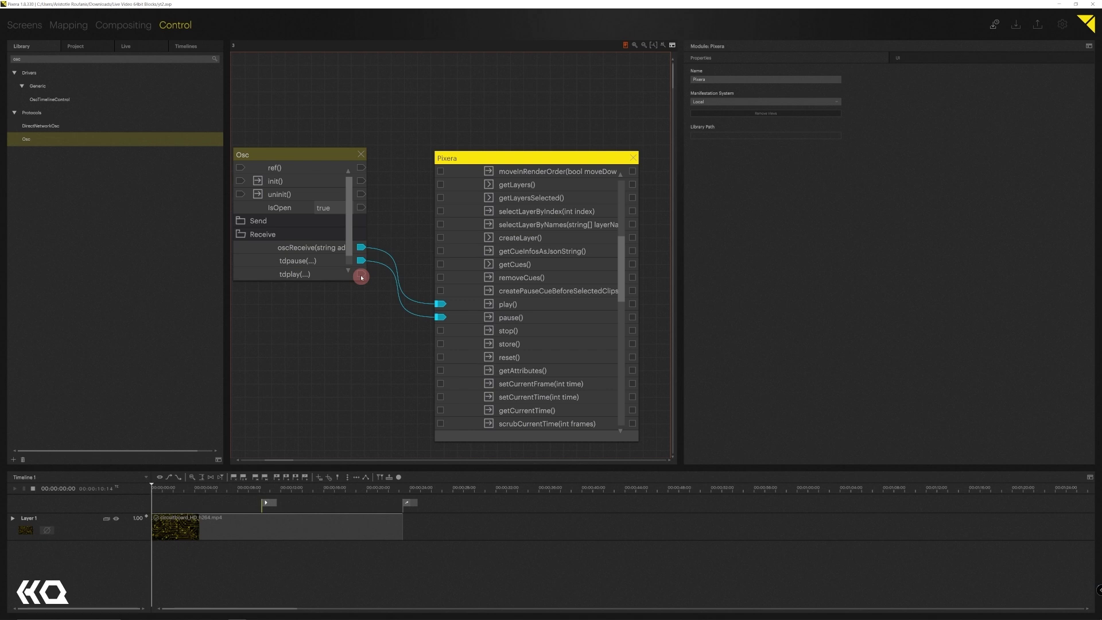
- Remove the connection from the Osc module's oscReceive output
scroll(306, 254, "down", 1)
right_click(360, 234)
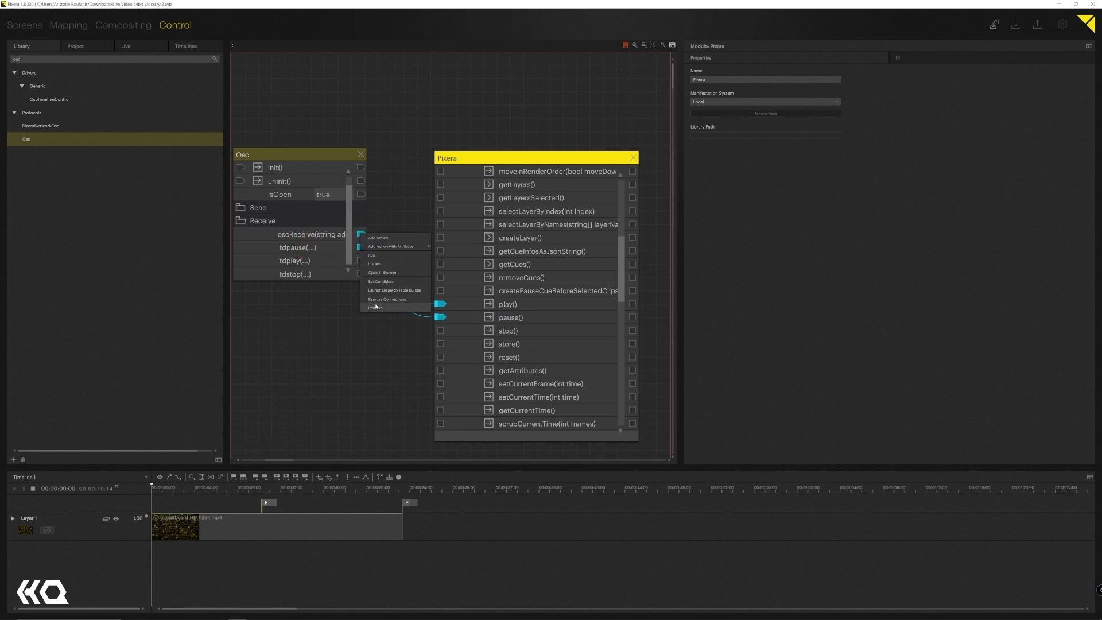
left_click(375, 307)
left_click(526, 346)
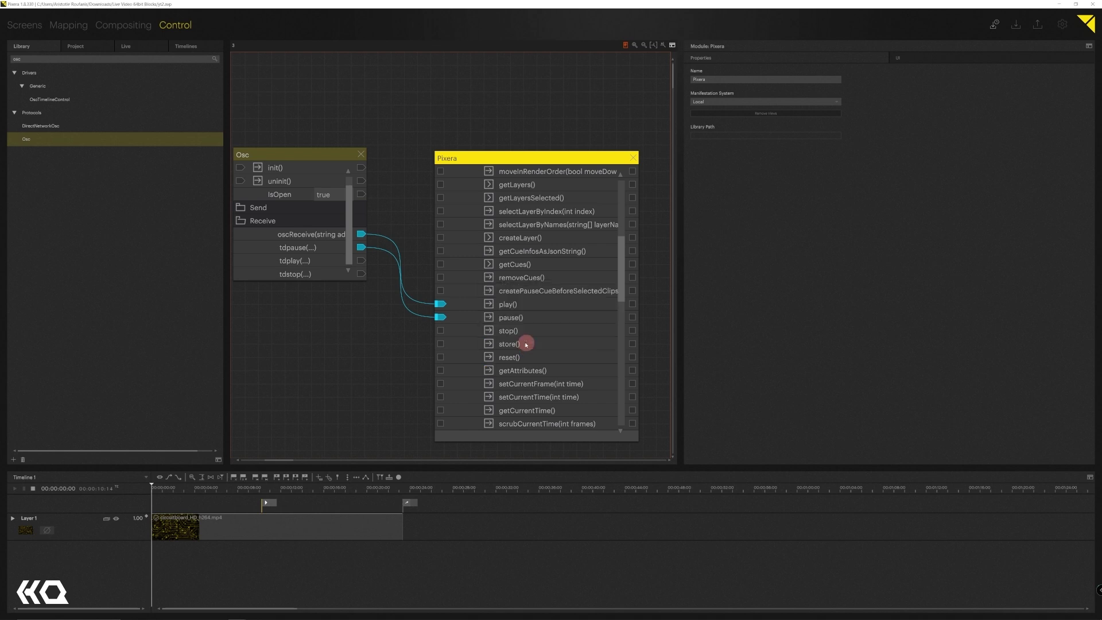
right_click(360, 236)
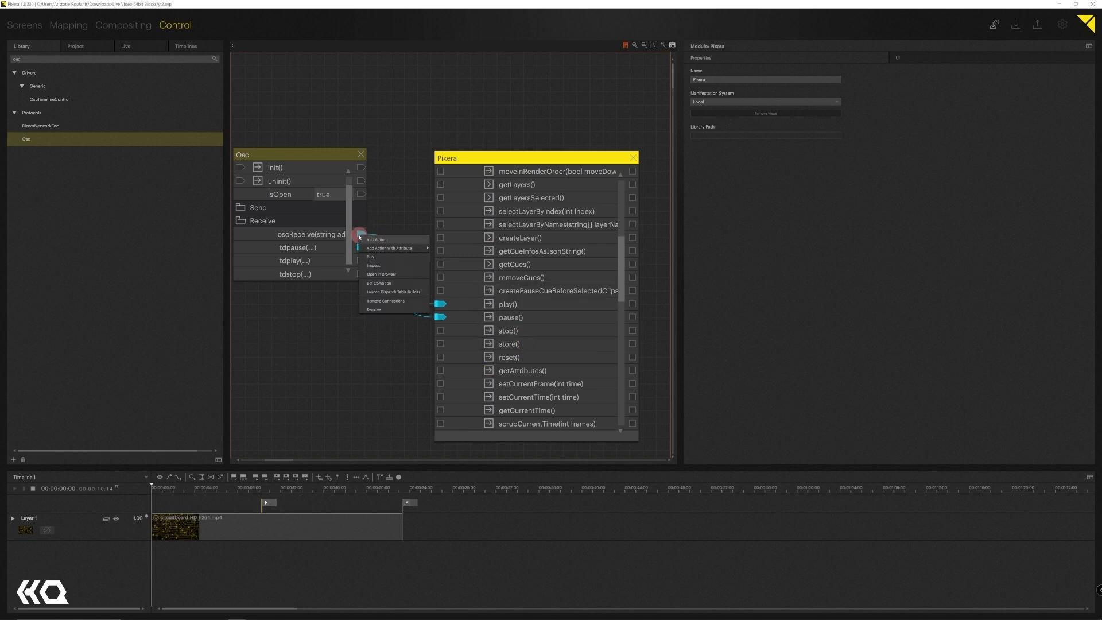
left_click(386, 294)
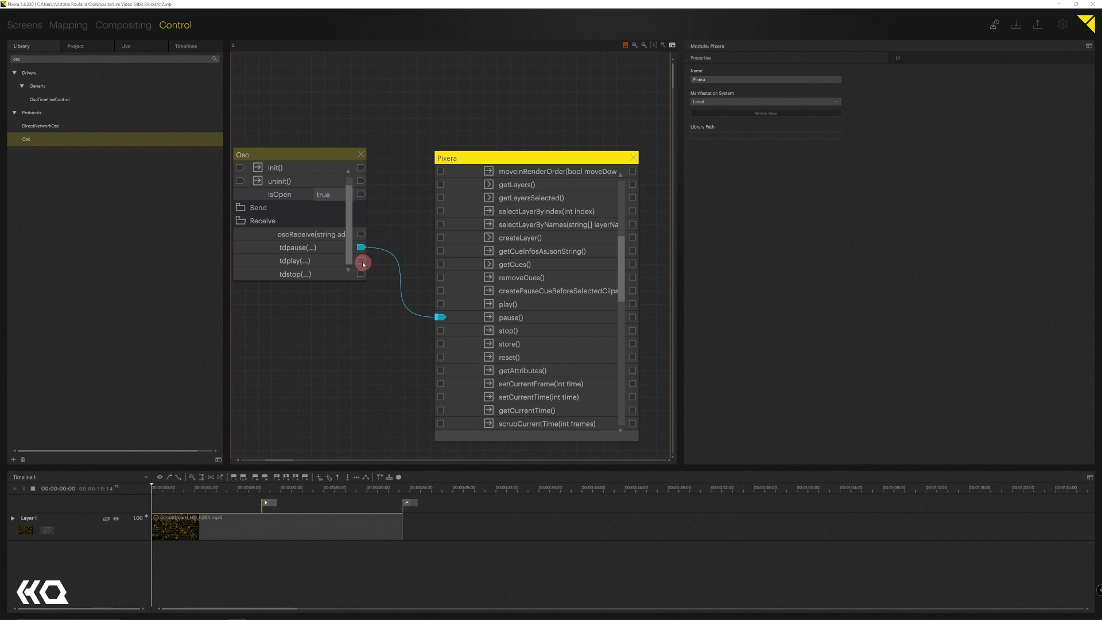
- Connect tdplay to Timeline 1's play() and tdstop to stop(), and align the Pixera module with the Osc outputs
left_click_drag(363, 263, 440, 306)
left_click_drag(364, 273, 441, 331)
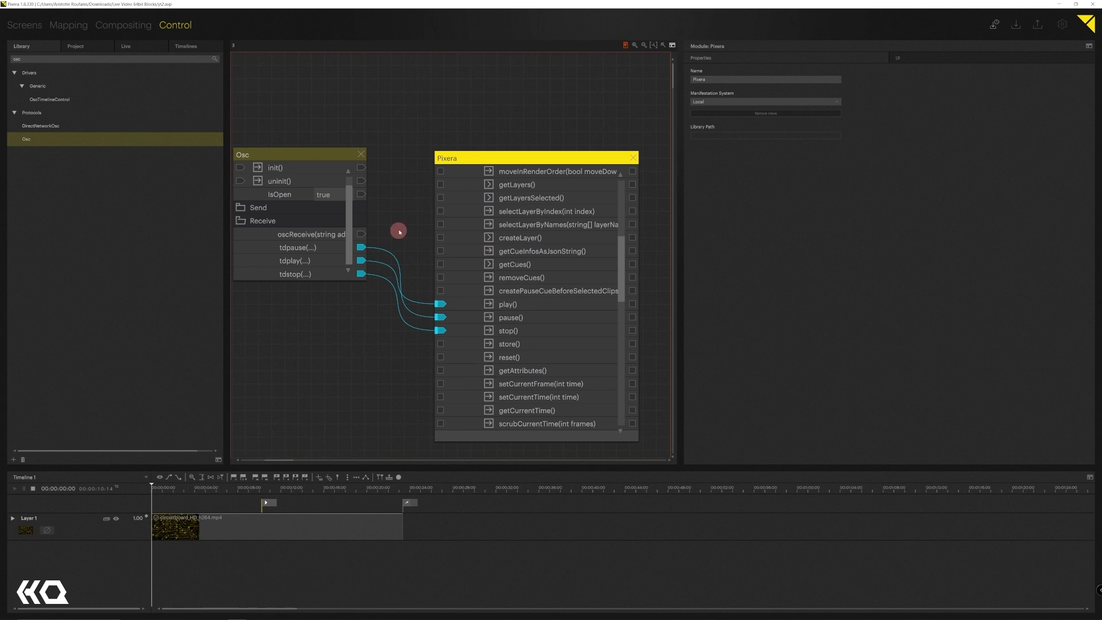
left_click_drag(480, 161, 479, 100)
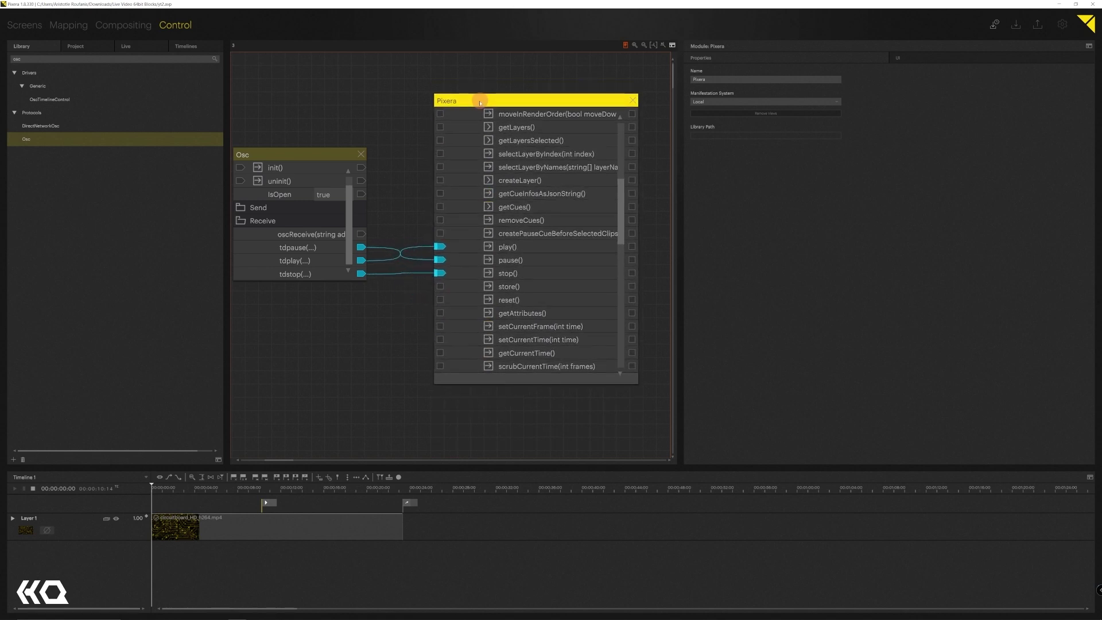
- Restore the Pixera window to a smaller size beside TouchDesigner and extend its height to show the timeline
left_click_drag(453, 5, 814, 37)
left_click(826, 362)
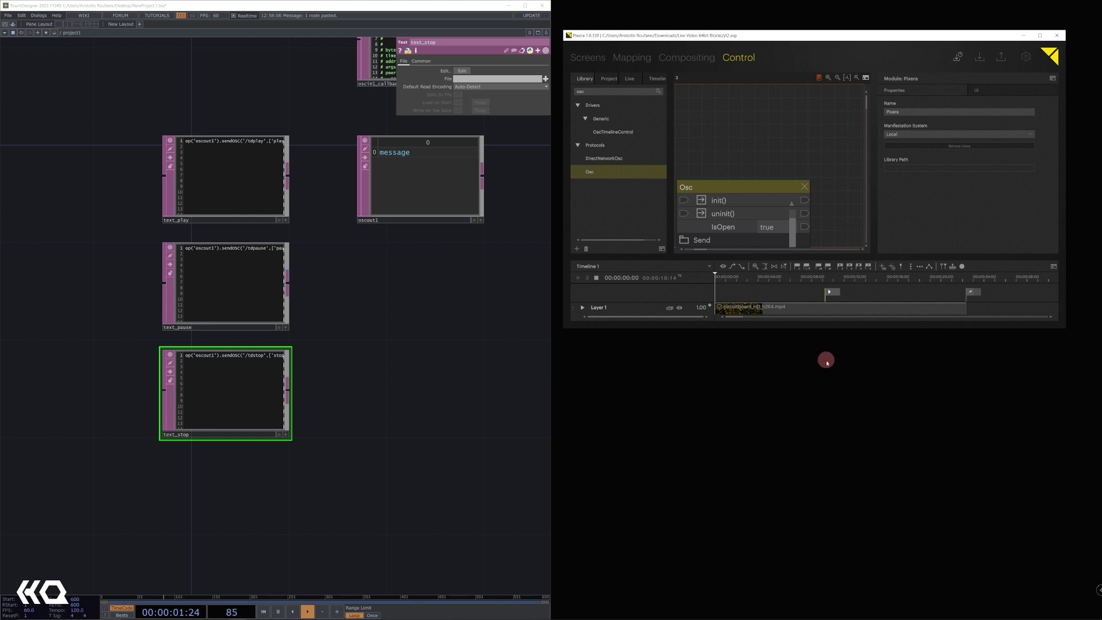
left_click_drag(819, 332, 819, 582)
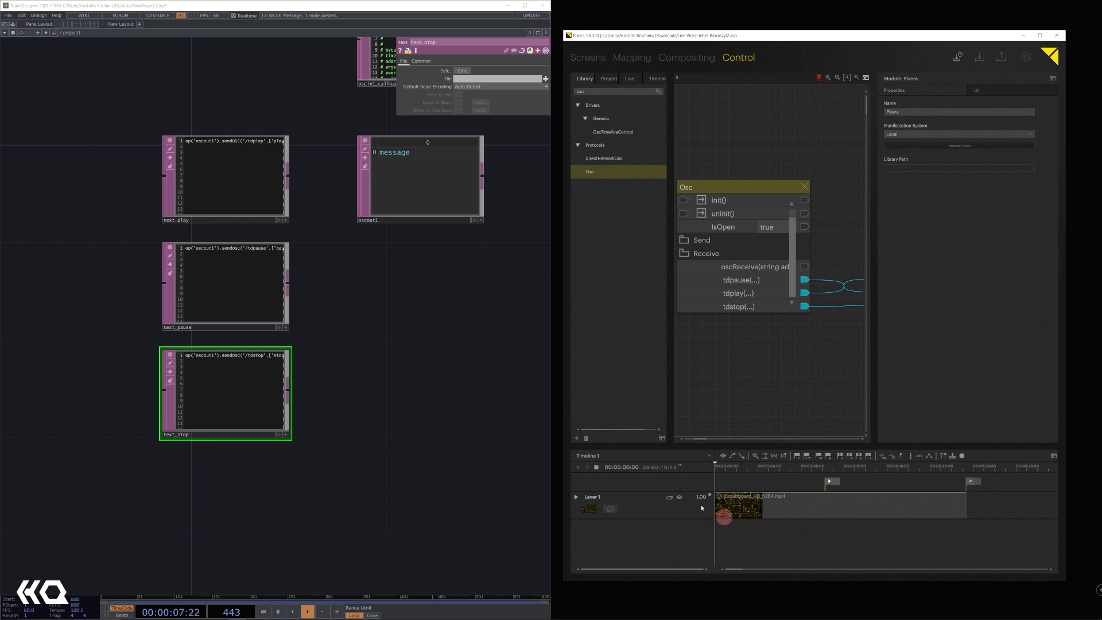
- Run the text_play, text_pause and text_stop scripts in TouchDesigner to test control of Pixera's Timeline 1
left_click(239, 196)
key("ctrl+r")
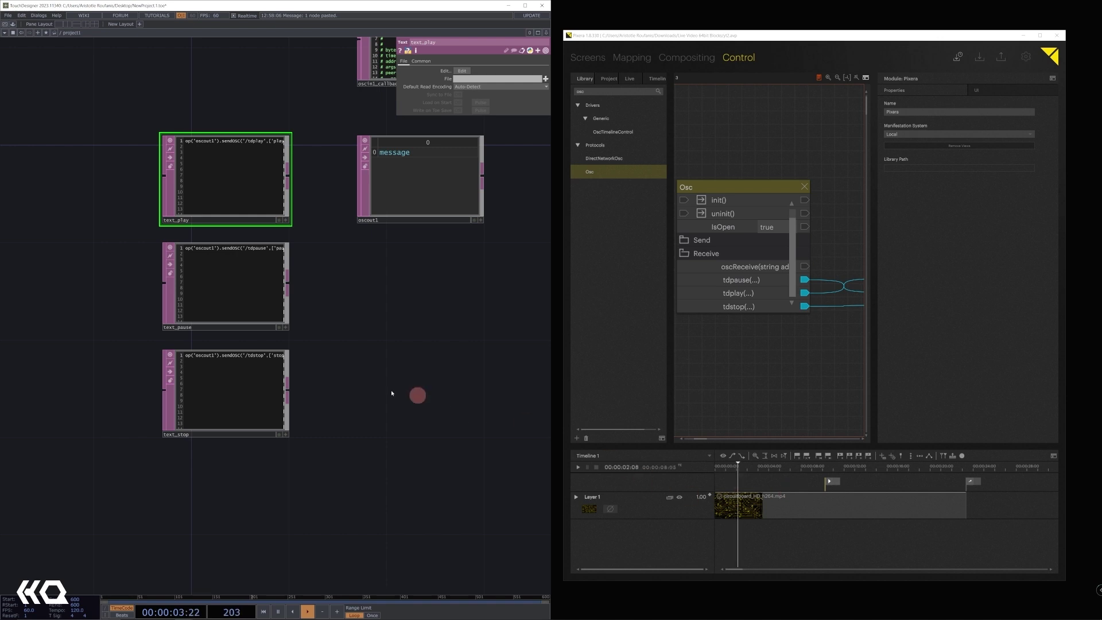
left_click(246, 278)
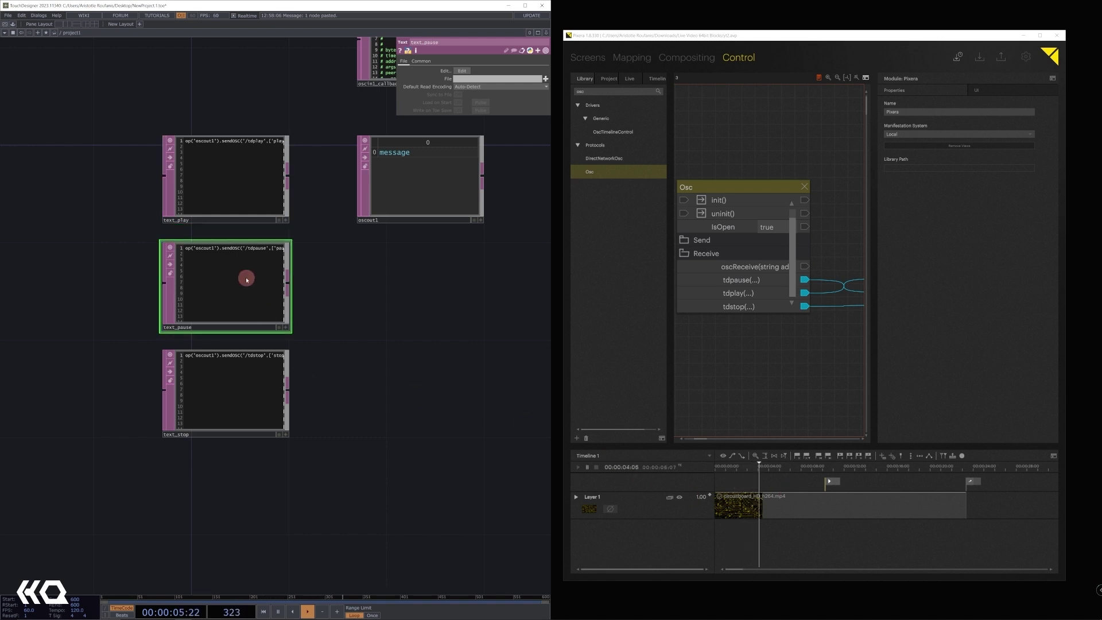
left_click(255, 393)
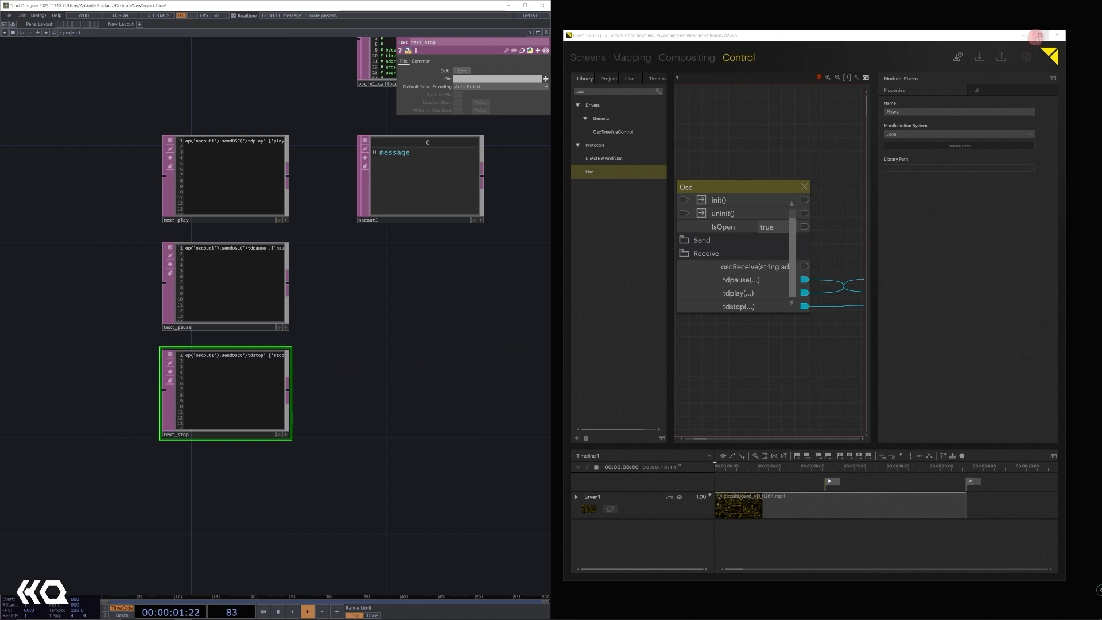
- Maximize the Pixera window and review the Osc module's connections to the Pixera module and its Timeline 1 functions
left_click(1038, 36)
scroll(376, 311, "down", 5)
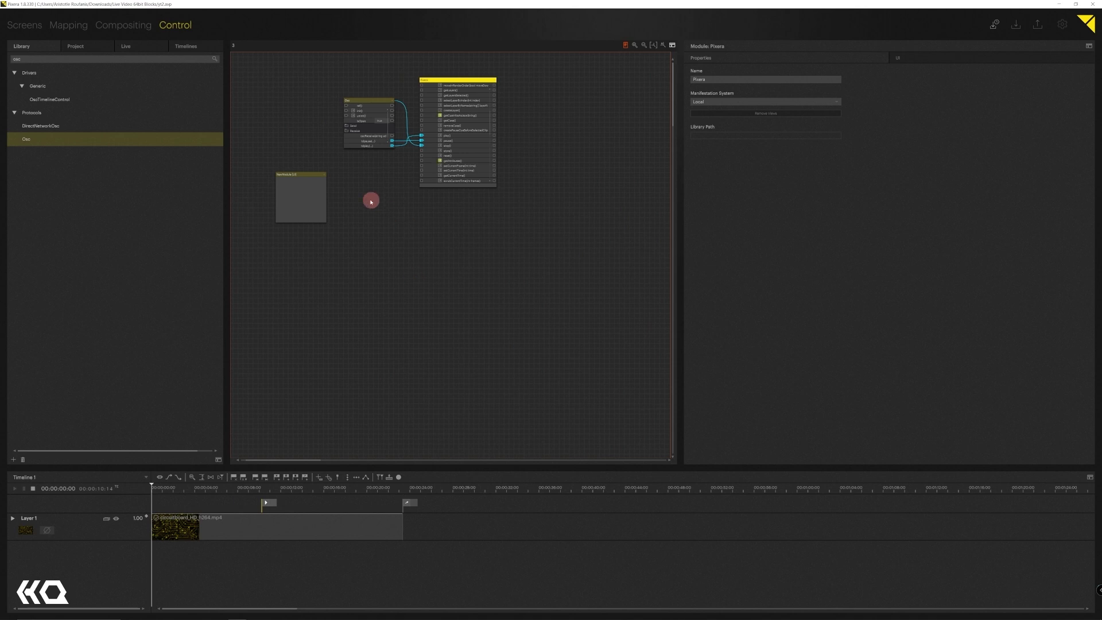
left_click_drag(370, 201, 377, 235)
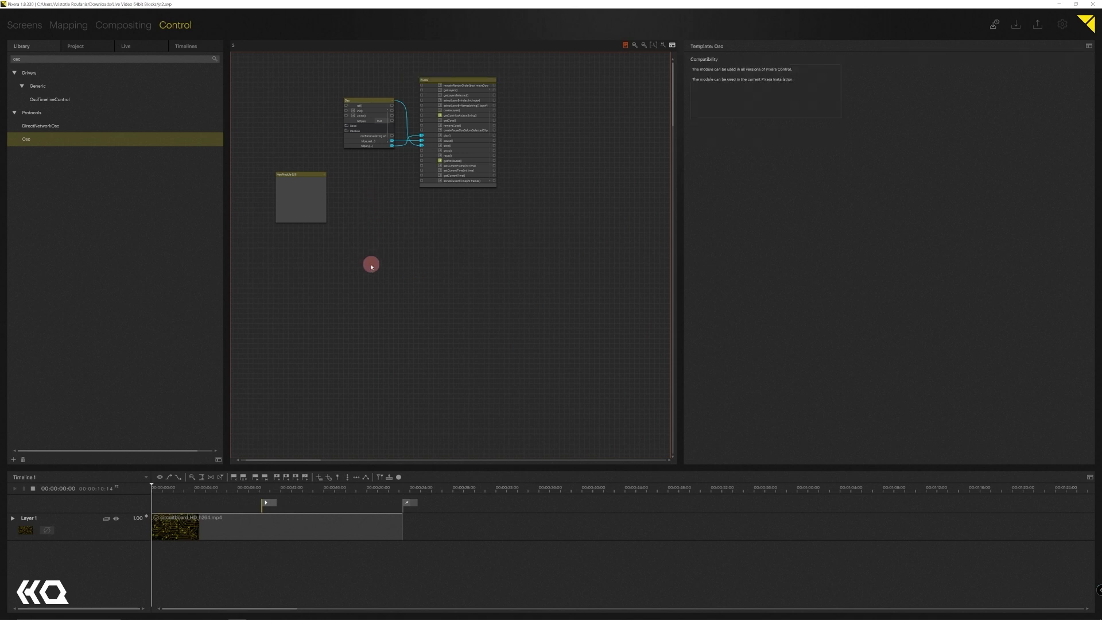
scroll(426, 107, "up", 5)
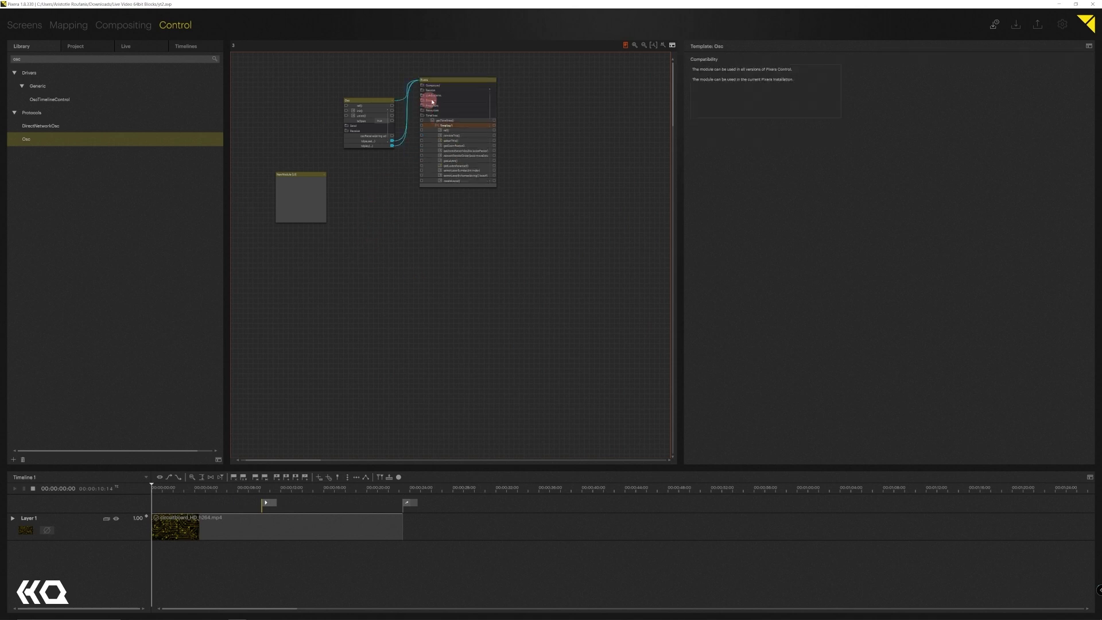
scroll(426, 60, "up", 5)
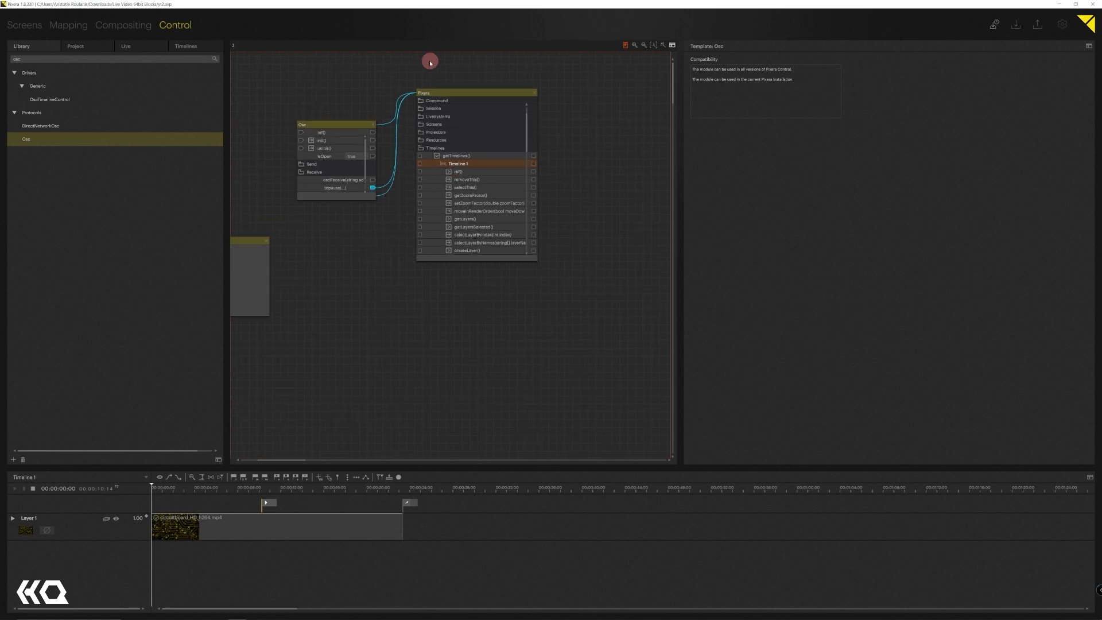
left_click_drag(442, 103, 463, 174)
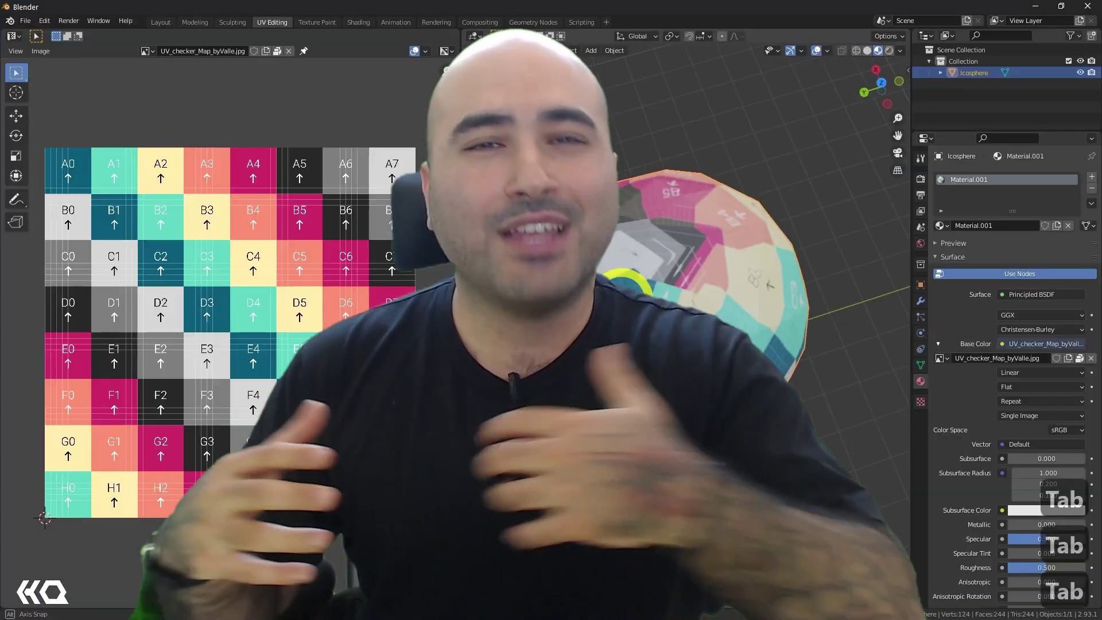
left_click(640, 217)
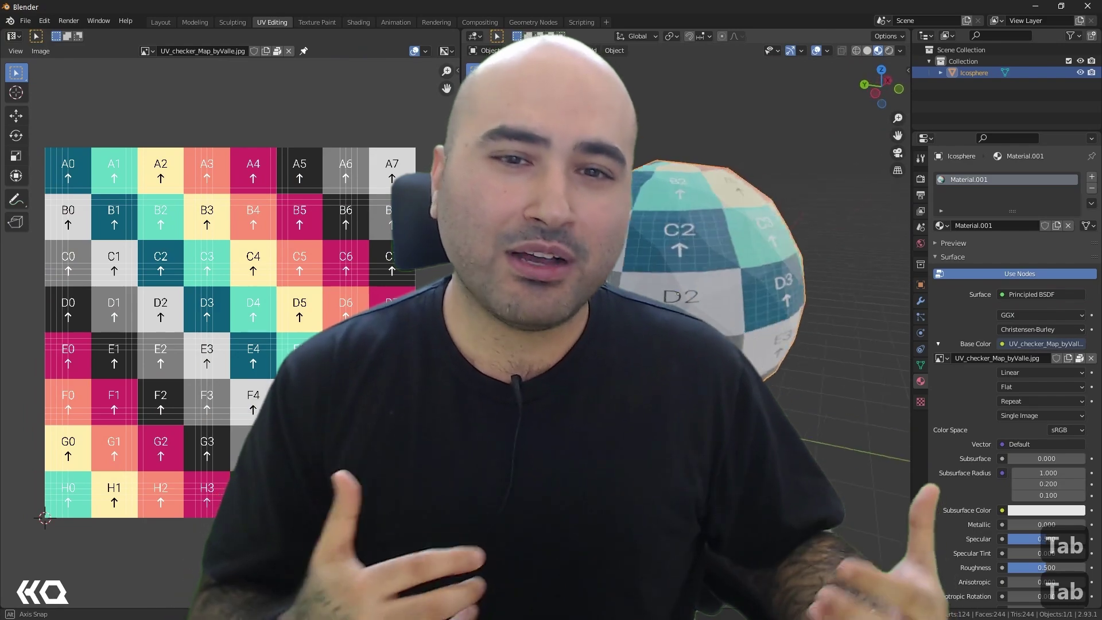
left_click(707, 215)
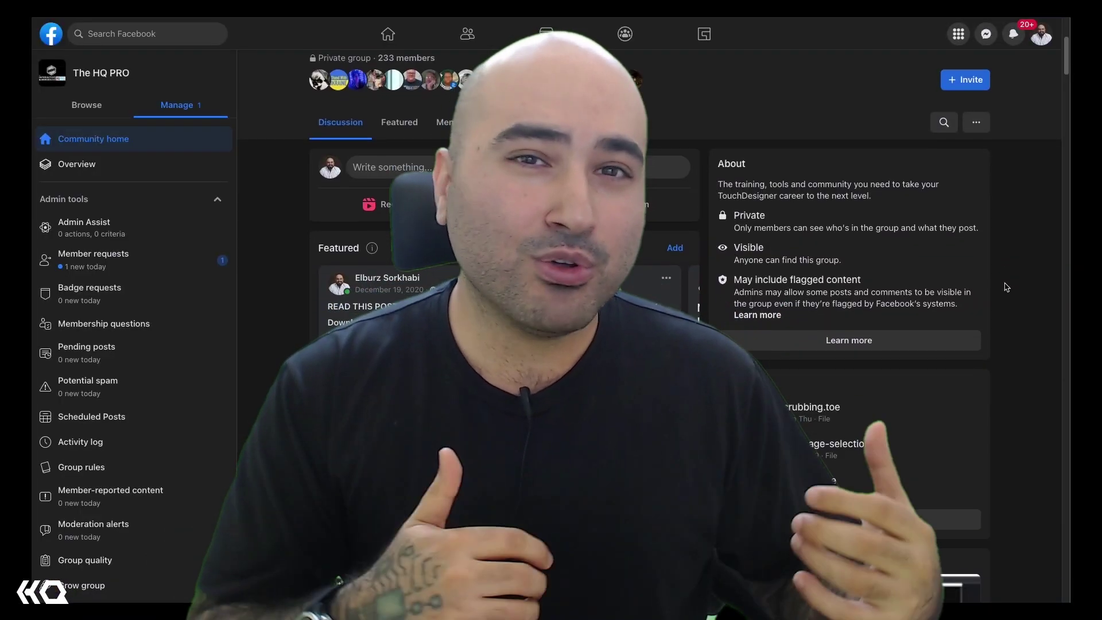
scroll(1006, 286, "down", 3)
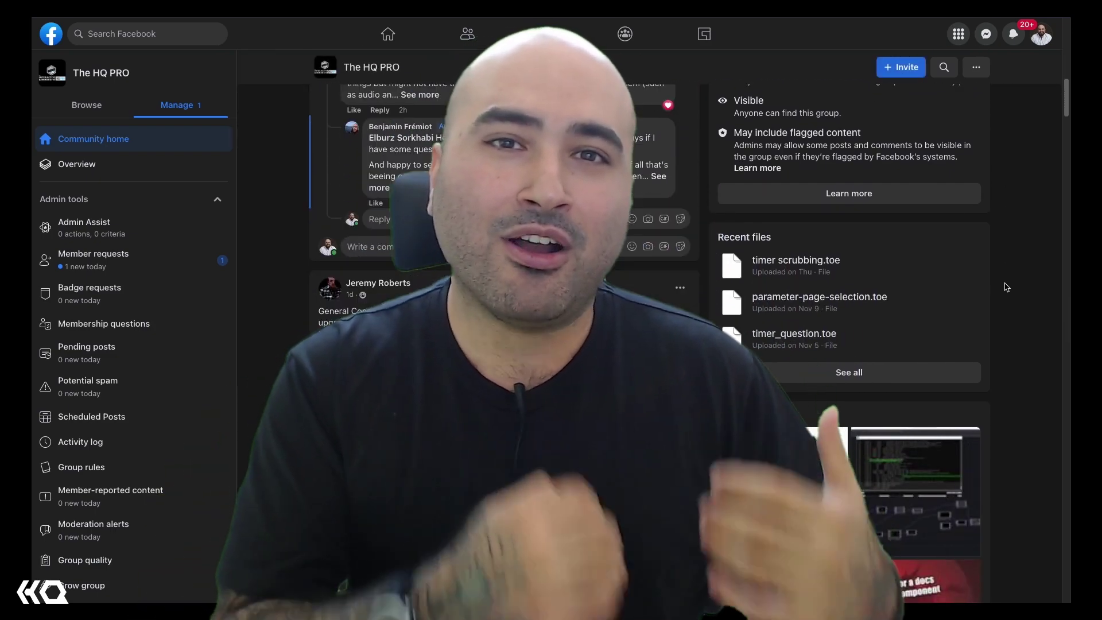
scroll(1006, 287, "down", 8)
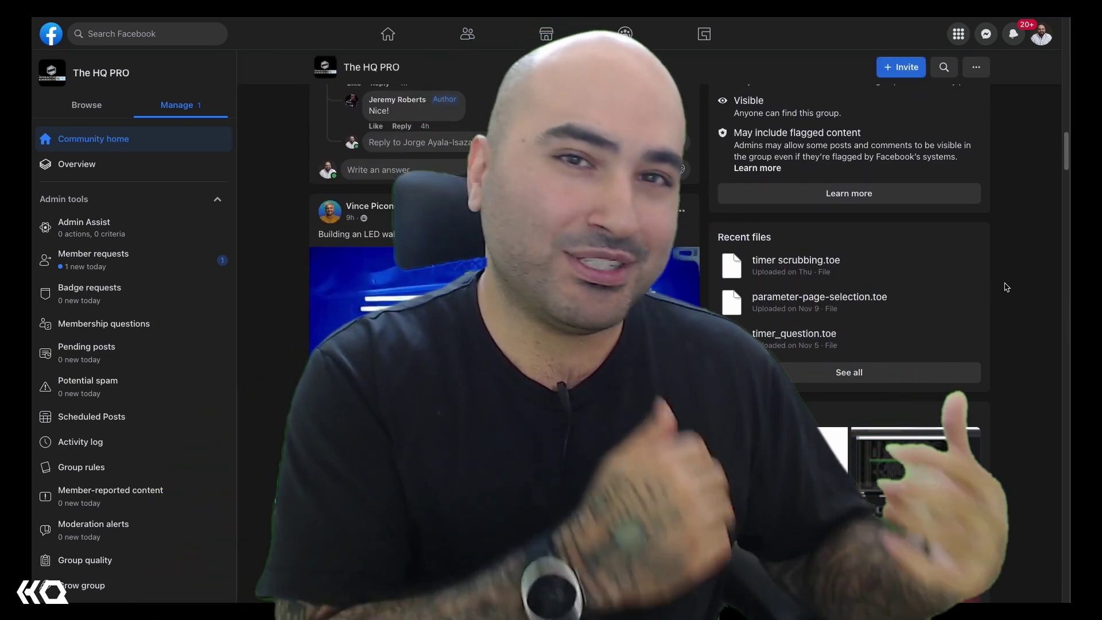